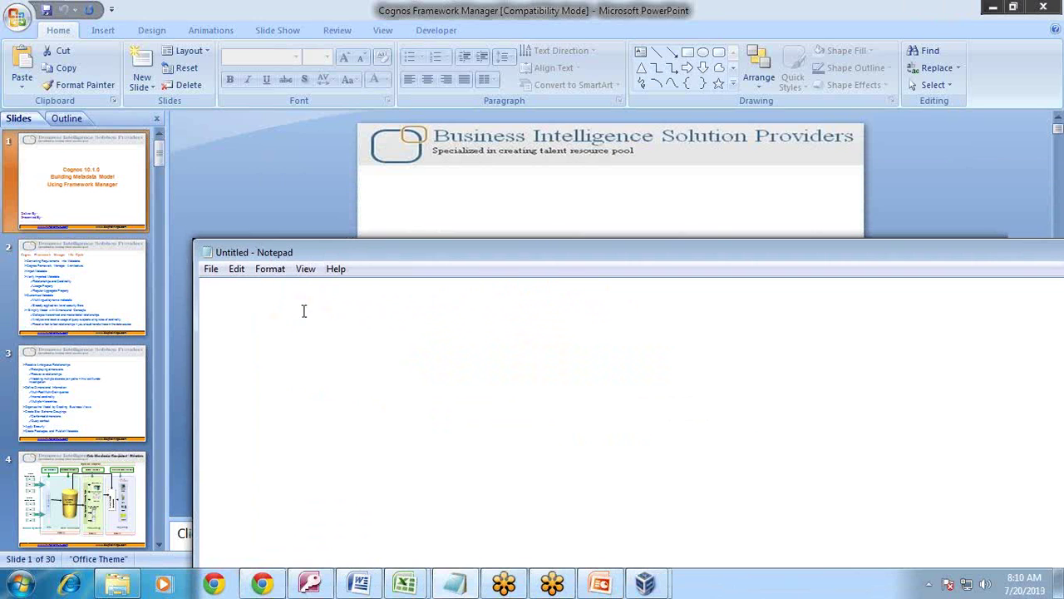
Step: Write the heading "Job Role : Cognos BI Report Developer" on the first line of the blank note
text(Job Role : Cognos BI Reprt)
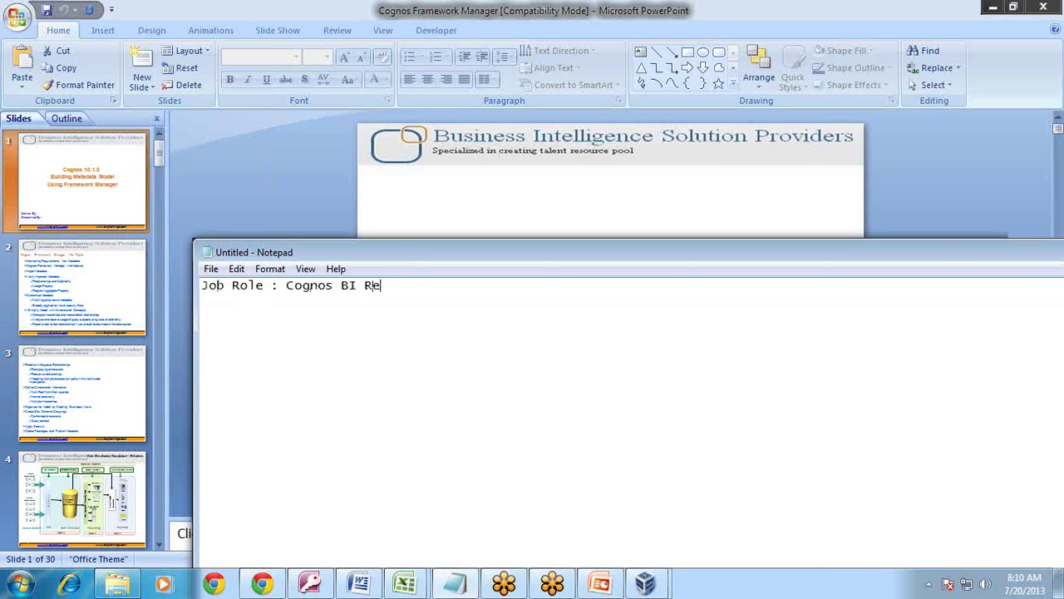
key(BackSpace)
key(BackSpace)
text(ort Develop)
key(BackSpace)
key(BackSpace)
key(BackSpace)
key(BackSpace)
key(BackSpace)
key(BackSpace)
text(veloper)
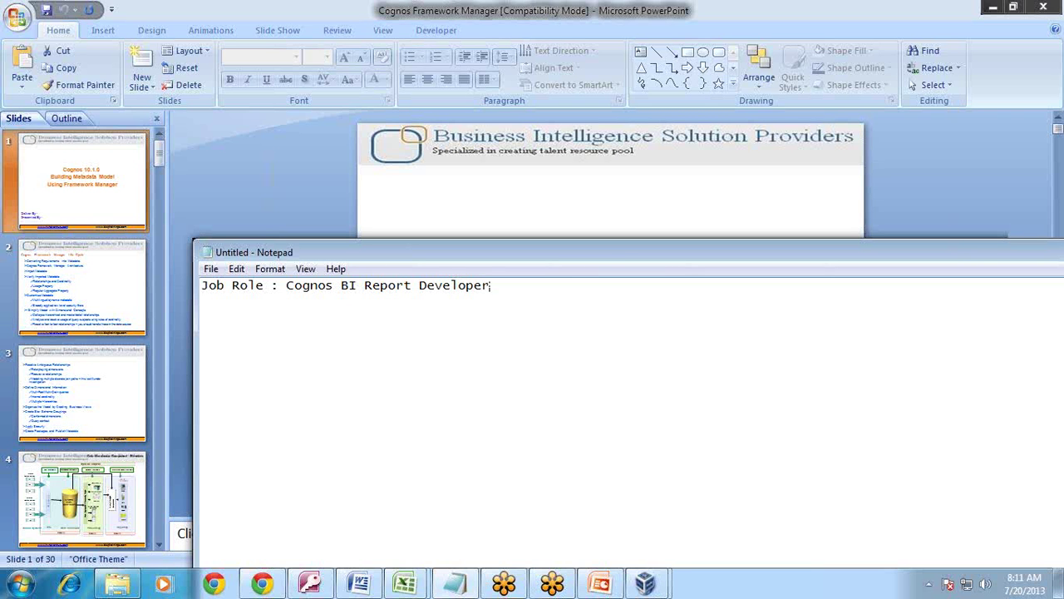
Step: Add the indented item "a) Logical Data Modeler : Framework Modeling" under the job role heading
key(Return)
text(a) Logical Data M)
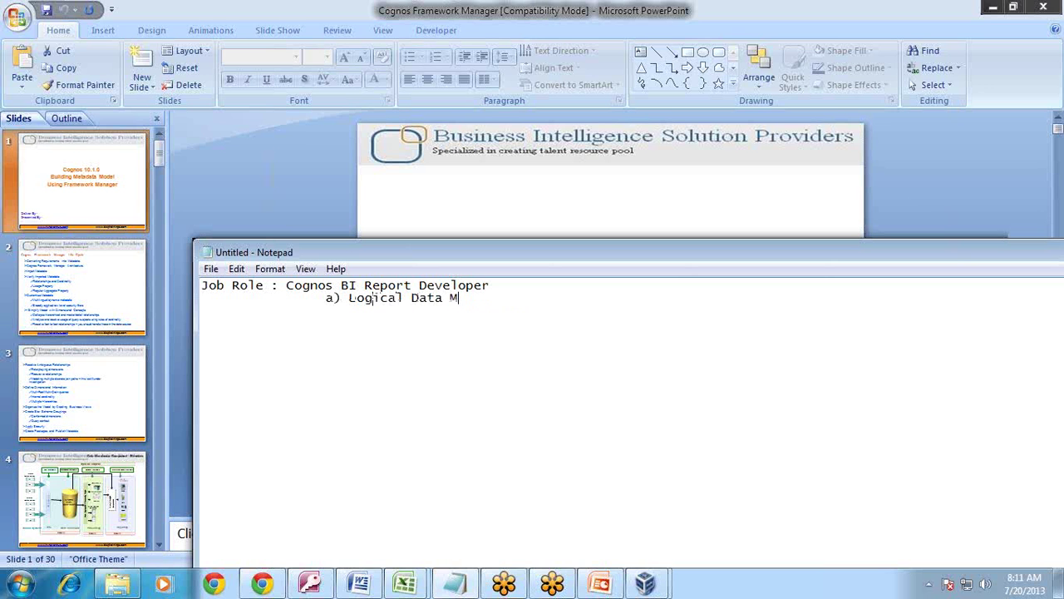
text(odeler : Frame W)
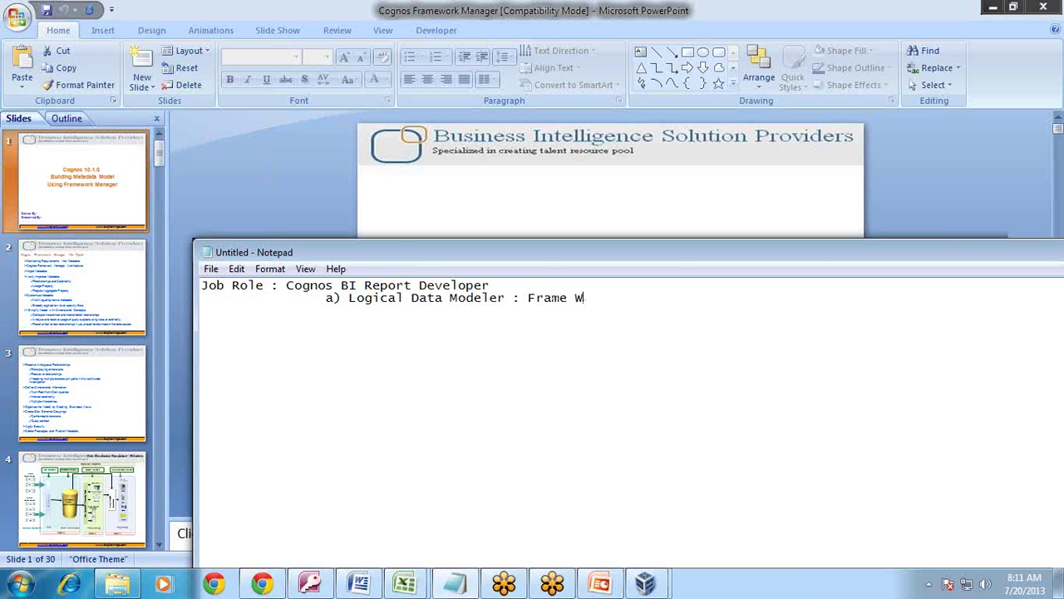
key(BackSpace)
key(BackSpace)
text(work Modeling)
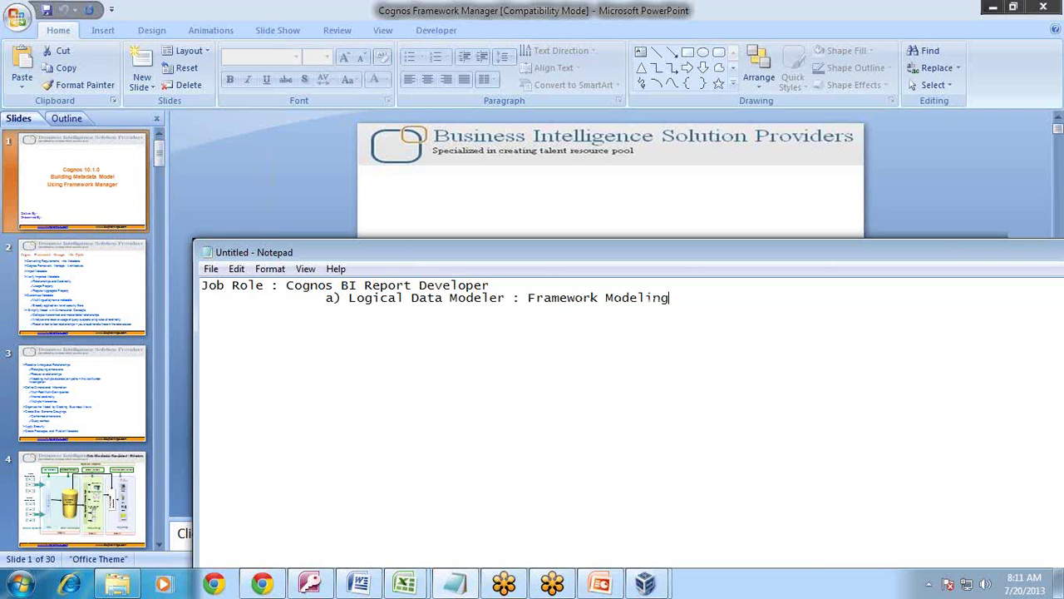
Step: Add the item "b) Reporting" below the Logical Data Modeler item at the same indentation
key(Return)
key(Tab)
key(Tab)
text(b) Reporting)
Step: Add the further-indented sub-item "a) Canned Reporting Self Service" under Reporting and begin a sub-item "b)" beneath it
key(Tab)
key(Tab)
text(a))
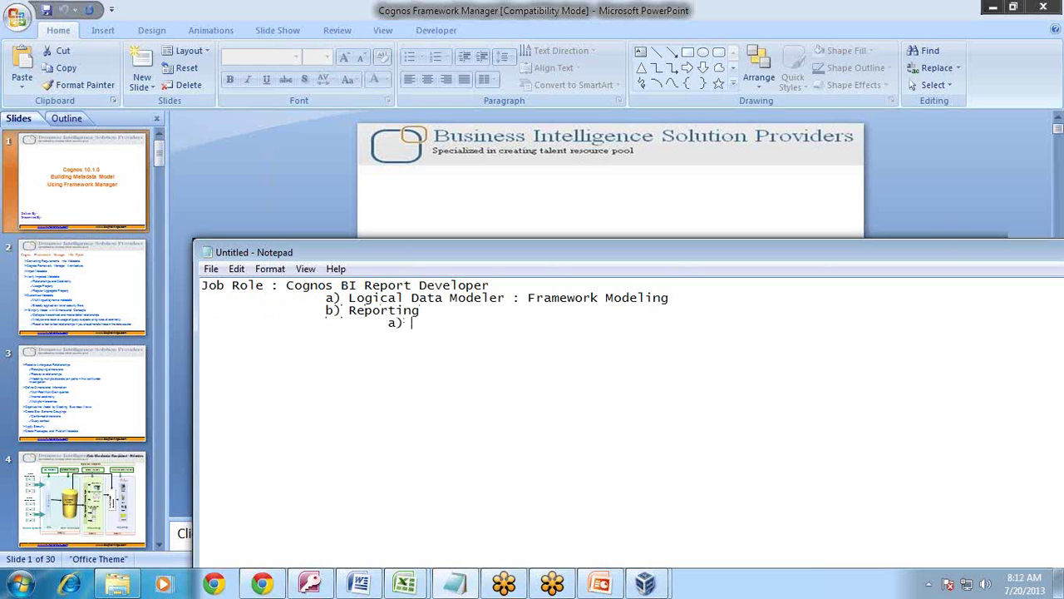
text( Canned Reportin )
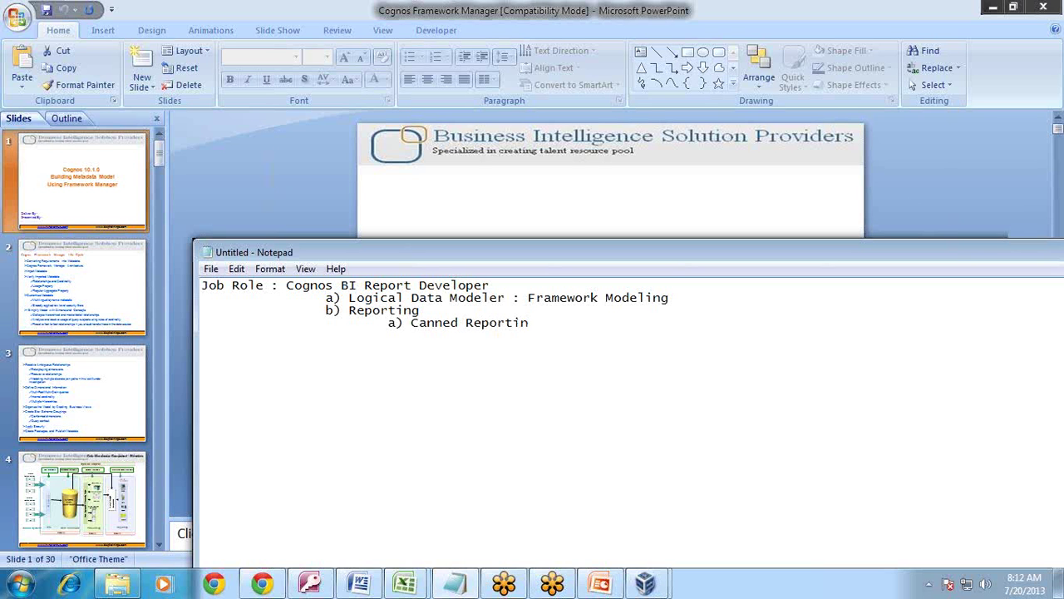
text(Self Service)
key(Return)
key(Tab)
key(Tab)
key(Tab)
text(b))
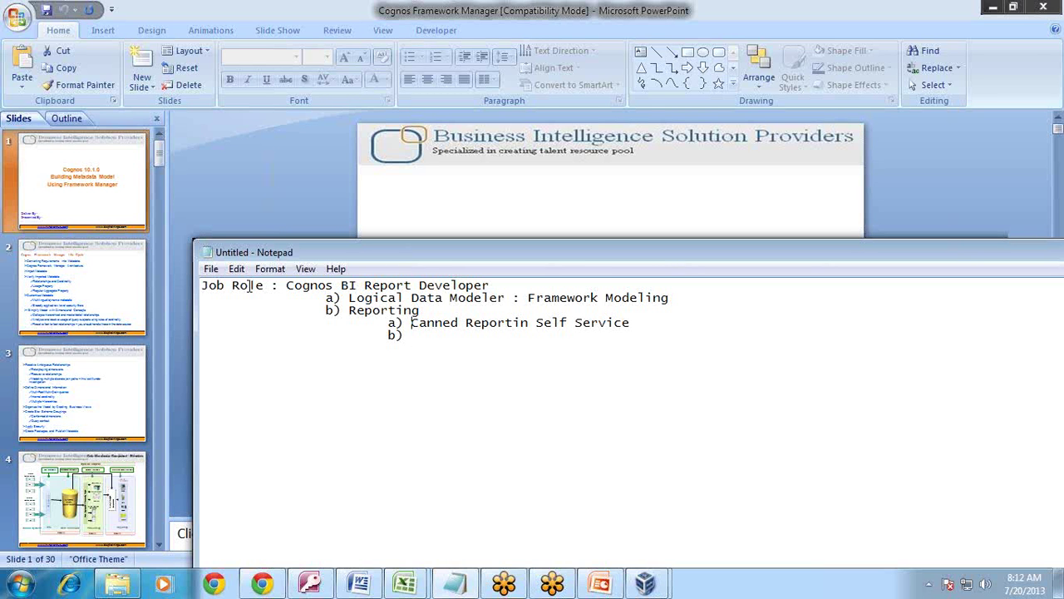
text(g)
key(Down)
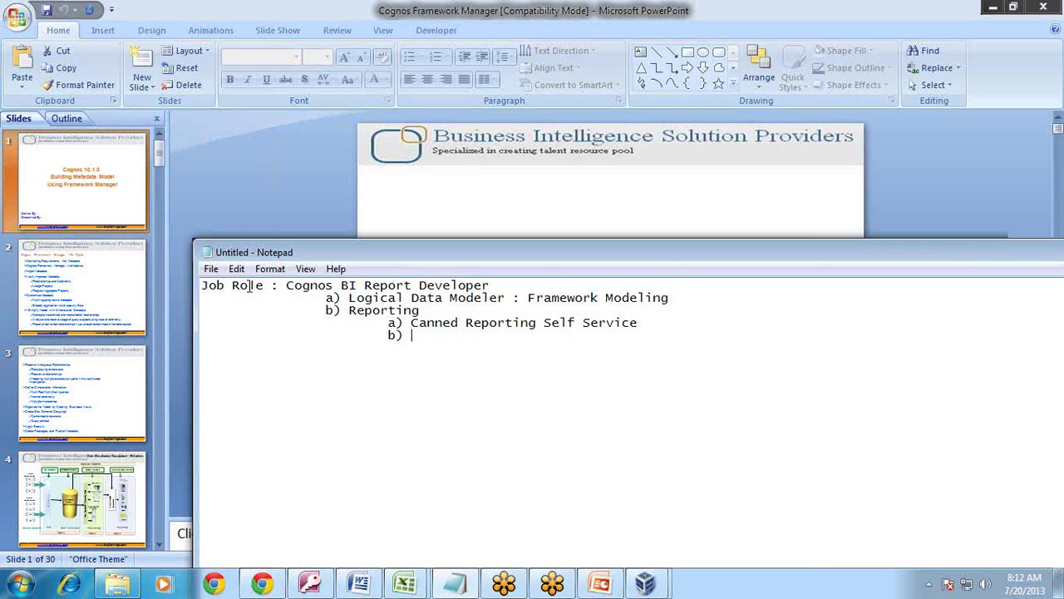
Step: Fill in sub-item b) under Reporting with "Report,Analysis and Dashboard"
text(Report,Analysis ad)
key(BackSpace)
text(nd )
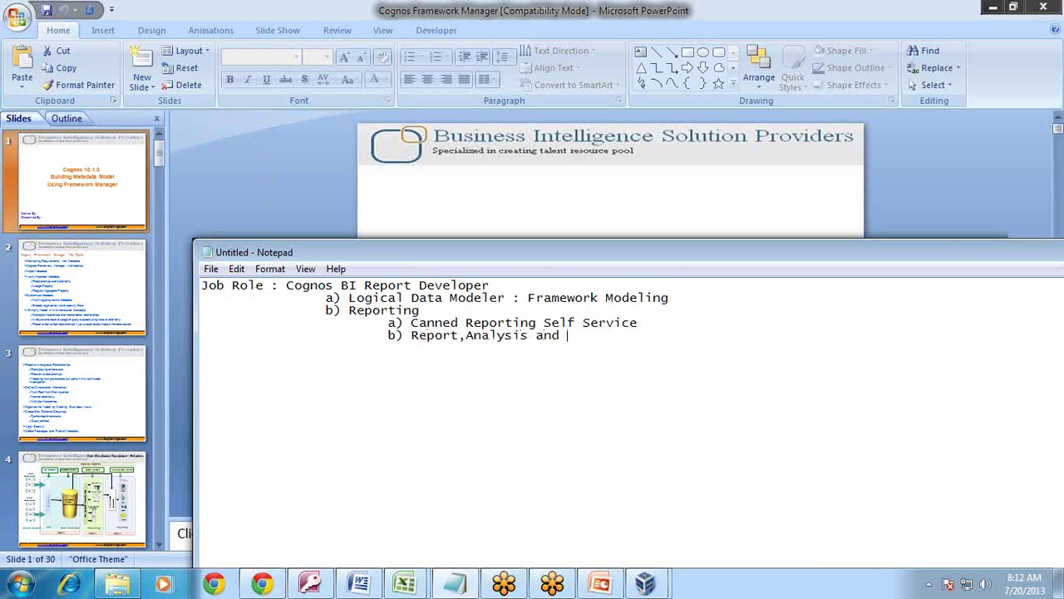
text(Dashboard)
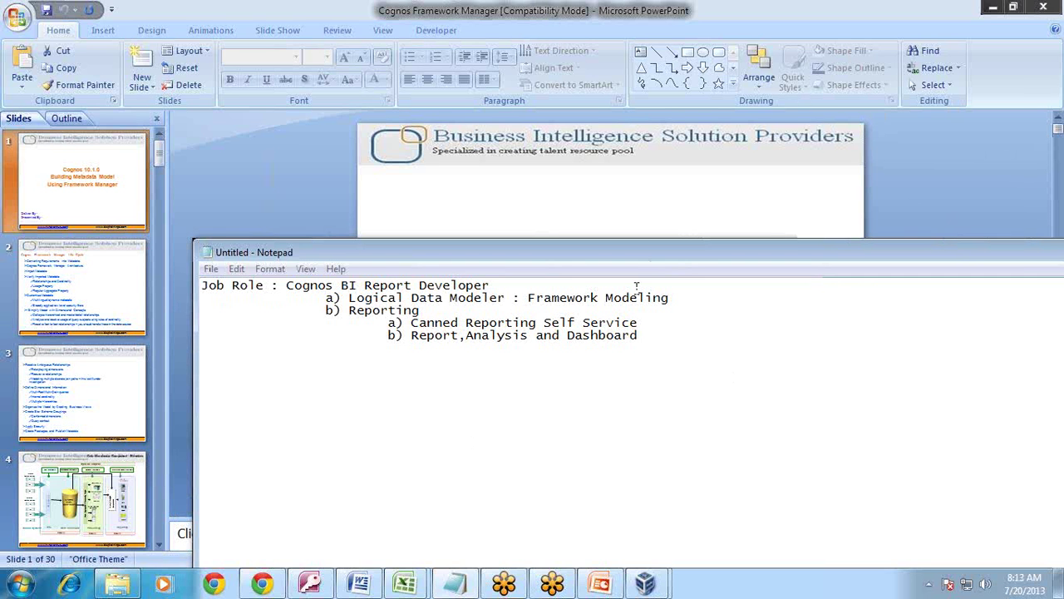
Step: Append "[EPM] Scorecard, Strategy Tree, Strategy Maps, KPIs" to the Canned Reporting Self Service line
click(648, 324)
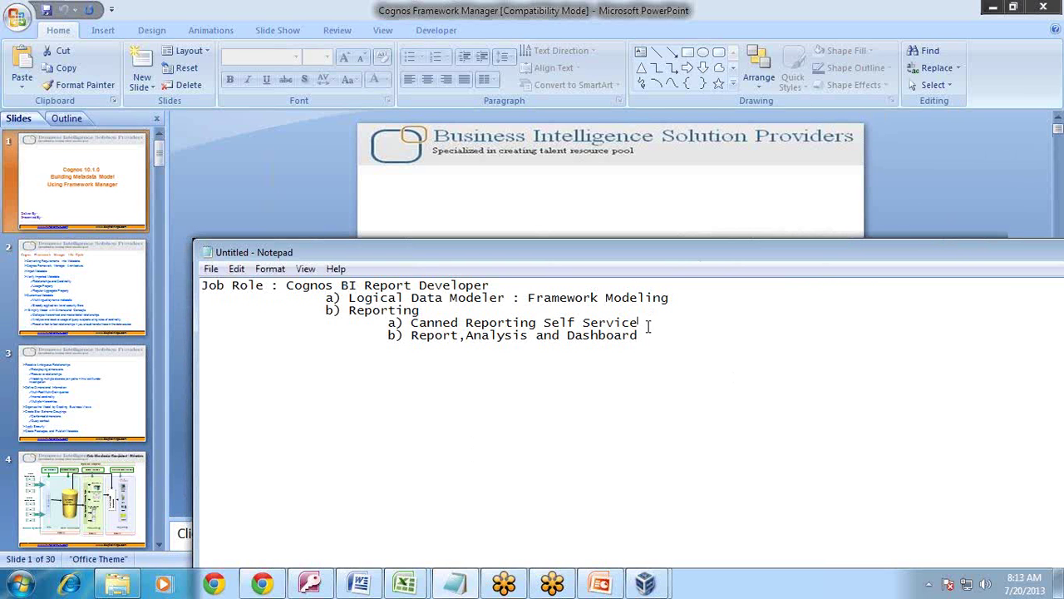
text([EPM] Scorecard, S)
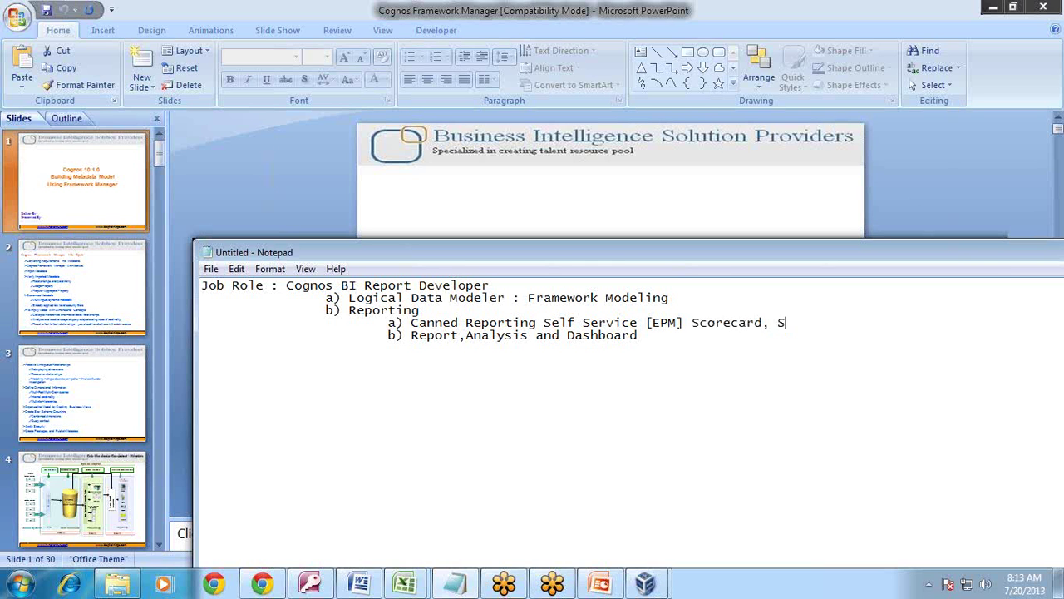
text(trategy Tree, )
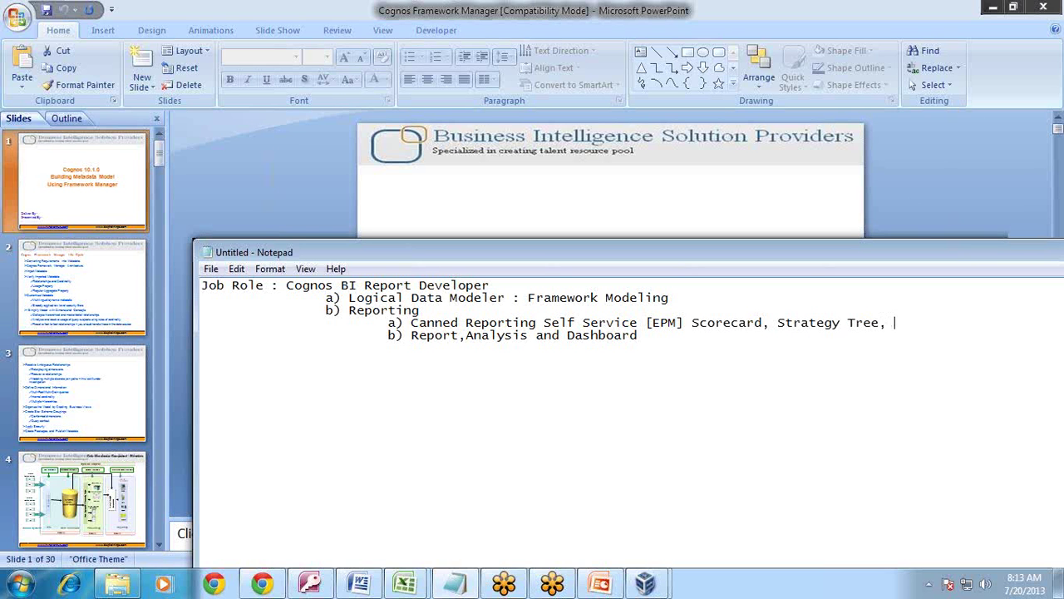
text(Strategy Maps)
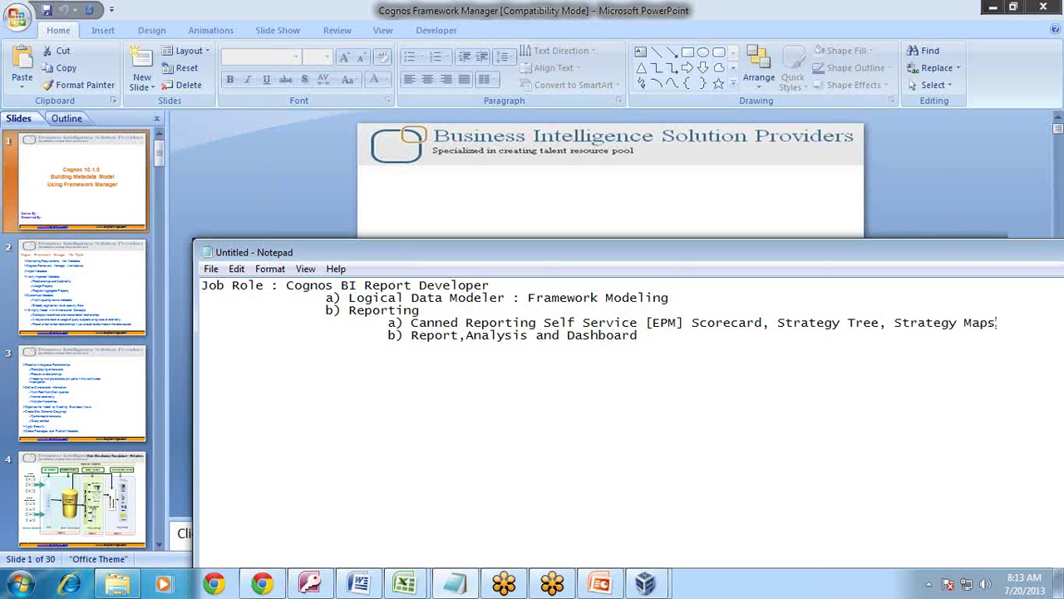
text(, KPIs)
Step: Add the unindented heading "Reporting Building life Cycle" below the job role list, separated by a blank line
key(Return)
text(Reporting B)
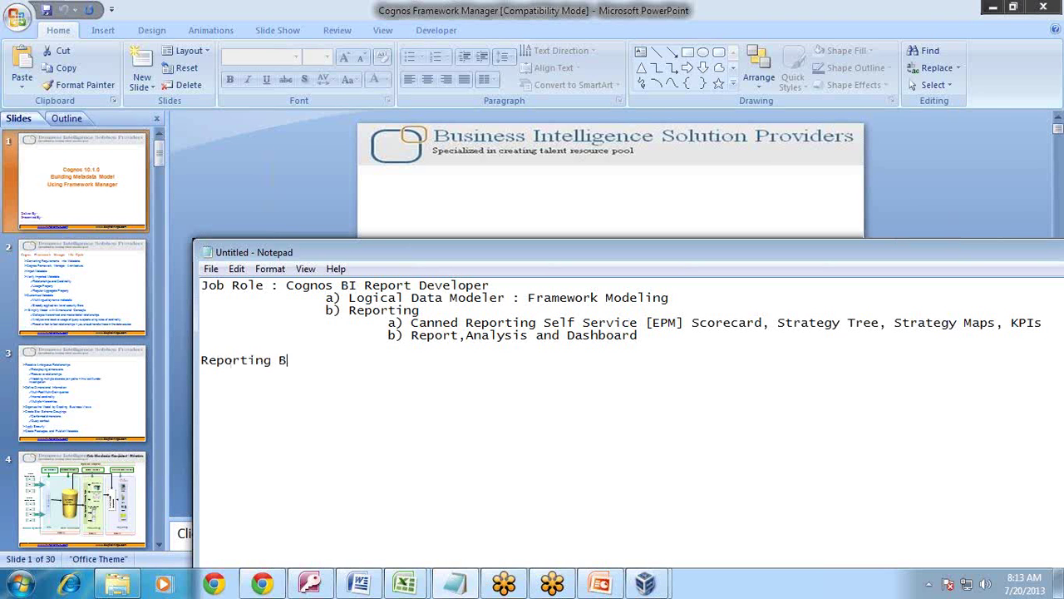
text(uilding)
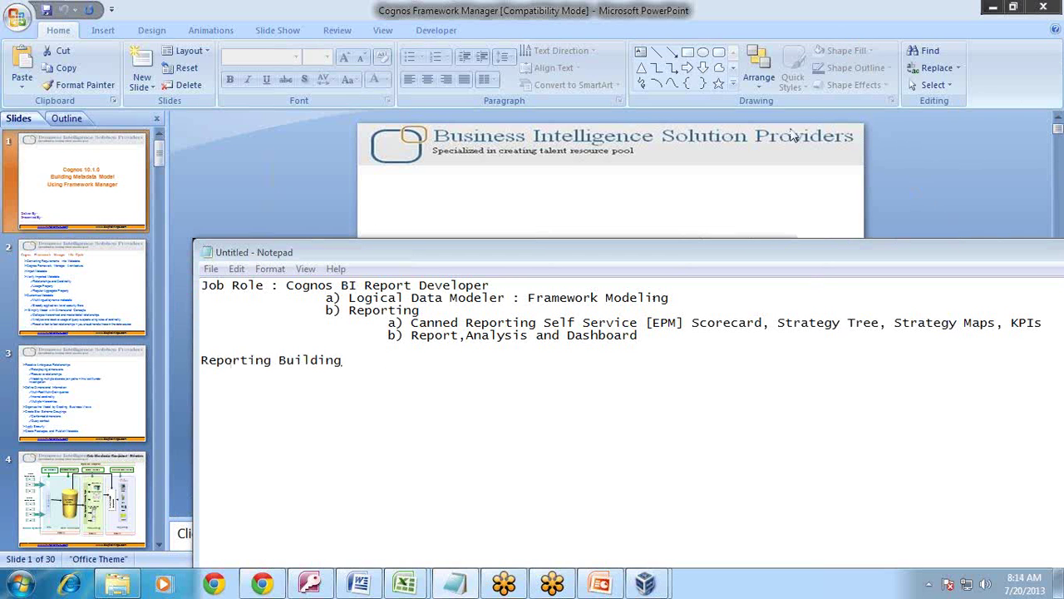
key(Return)
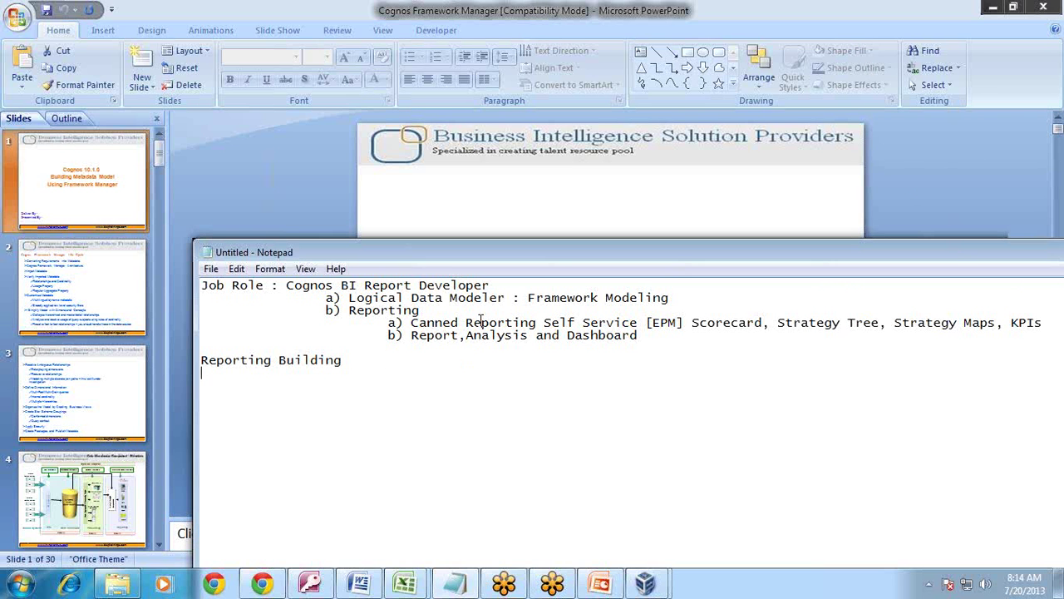
click(442, 349)
text(life Cye)
key(BackSpace)
text(cle)
Step: Add the indented item "a) Top to Bottom Model : Requirement Data Modeling and Report Template New Initiative" under the life cycle heading
key(Return)
key(Tab)
text(a) Top to Bo)
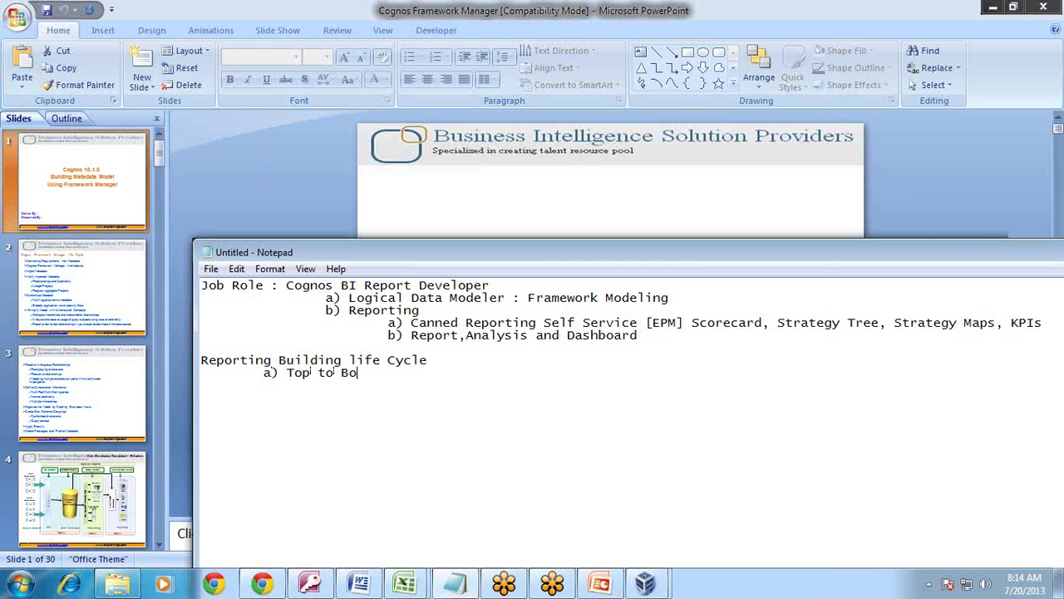
text(ttom)
text(odel : Requireme)
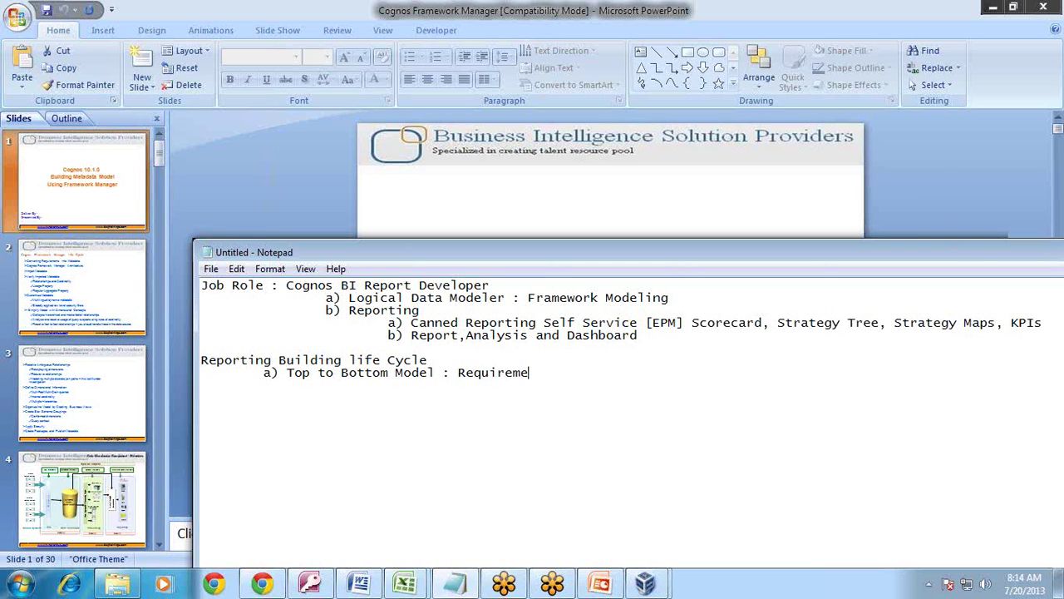
text(nt Data Modeling an)
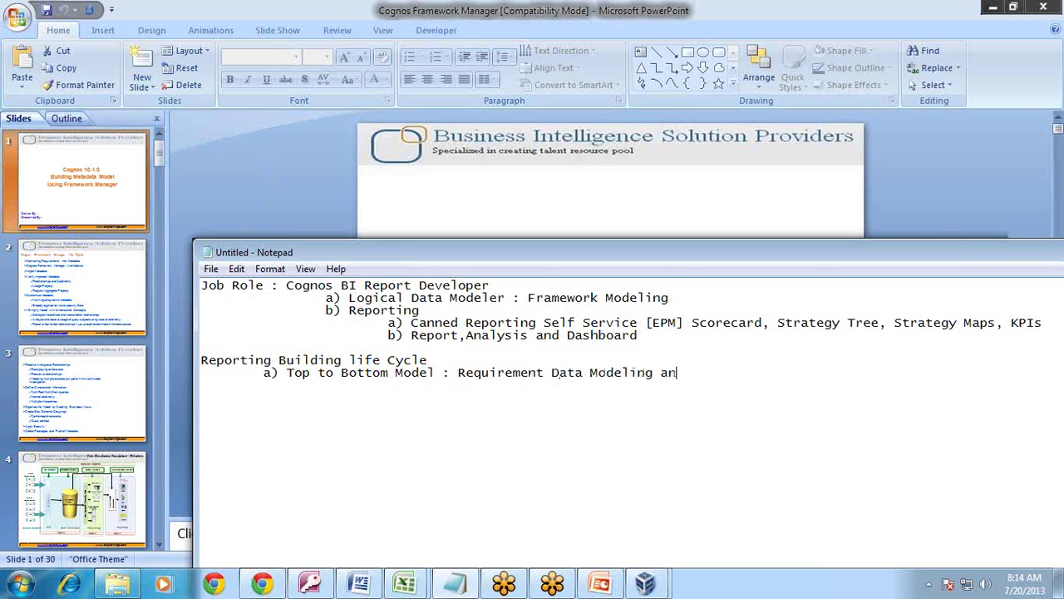
text(d Report Templace)
key(BackSpace)
key(BackSpace)
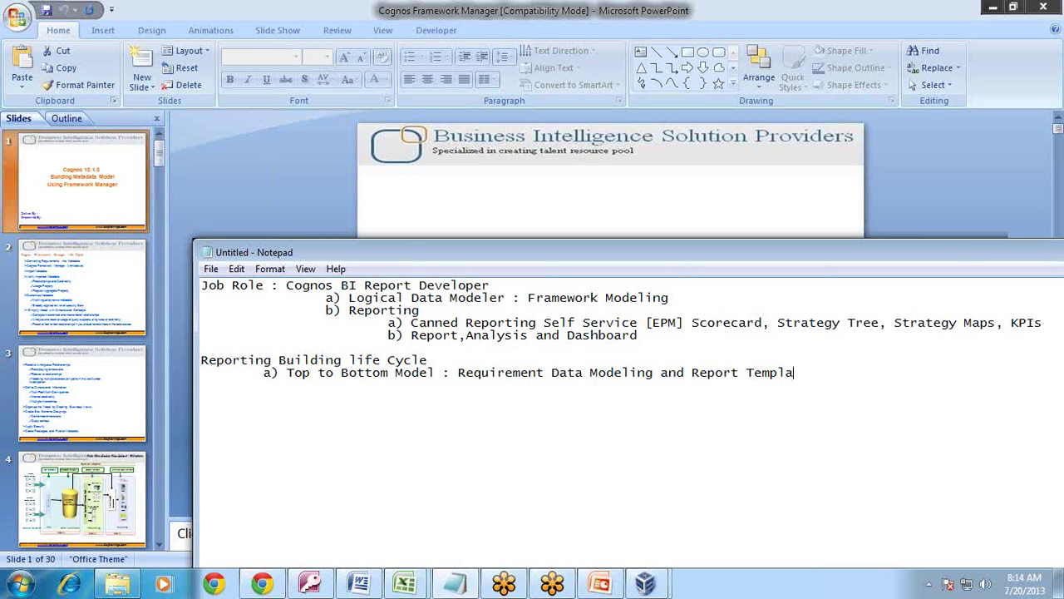
text(t)
key(BackSpace)
text(te)
text(New Initiative)
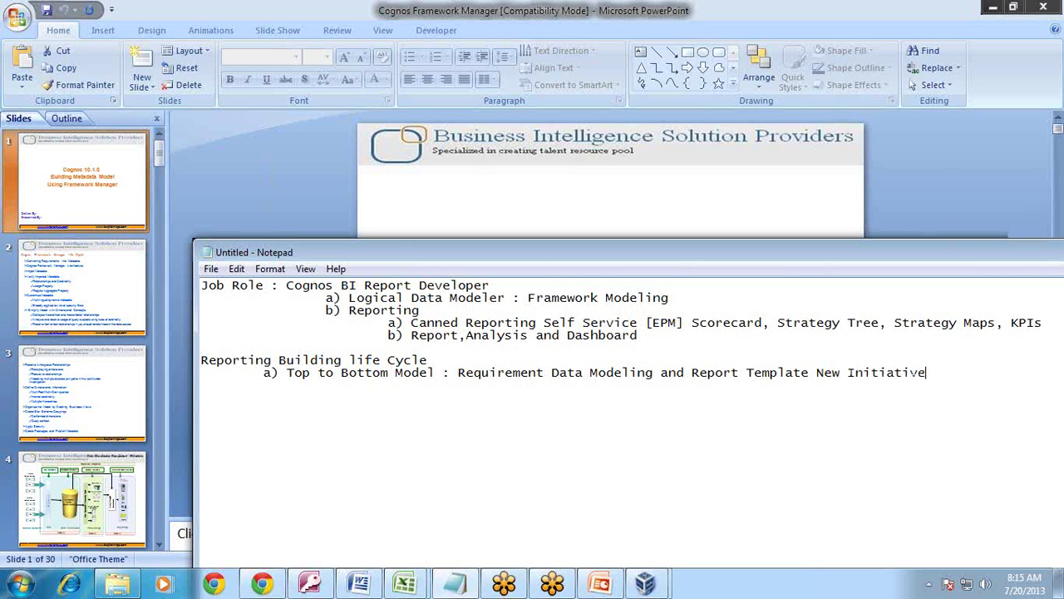
Step: Add the indented item "b) Bottom up Model : Enhancement and Support activities" below the Top to Bottom Model item
key(Return)
key(Tab)
text(b) Bottom up Model )
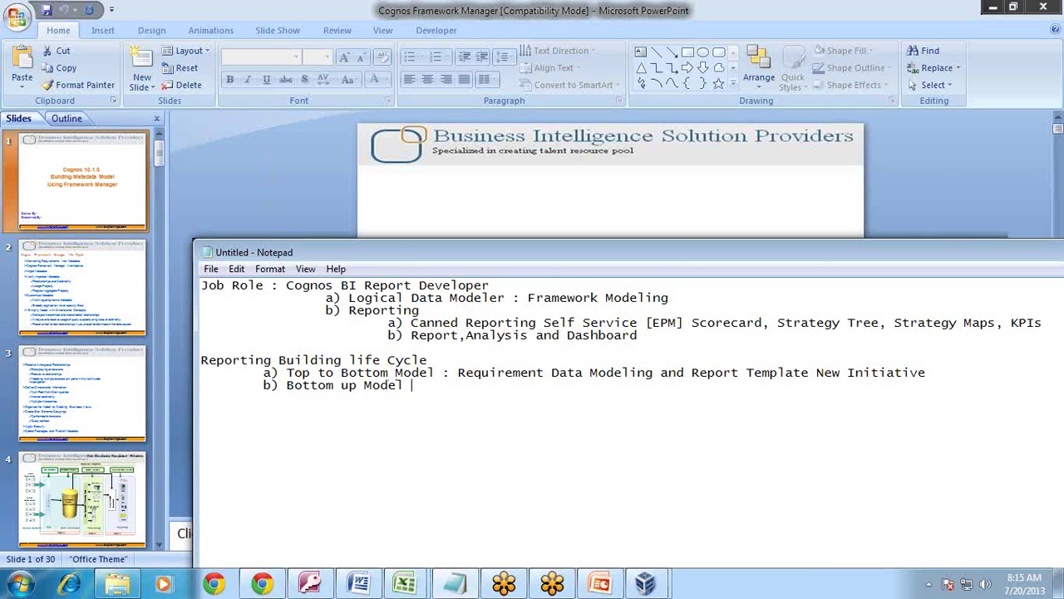
text(:)
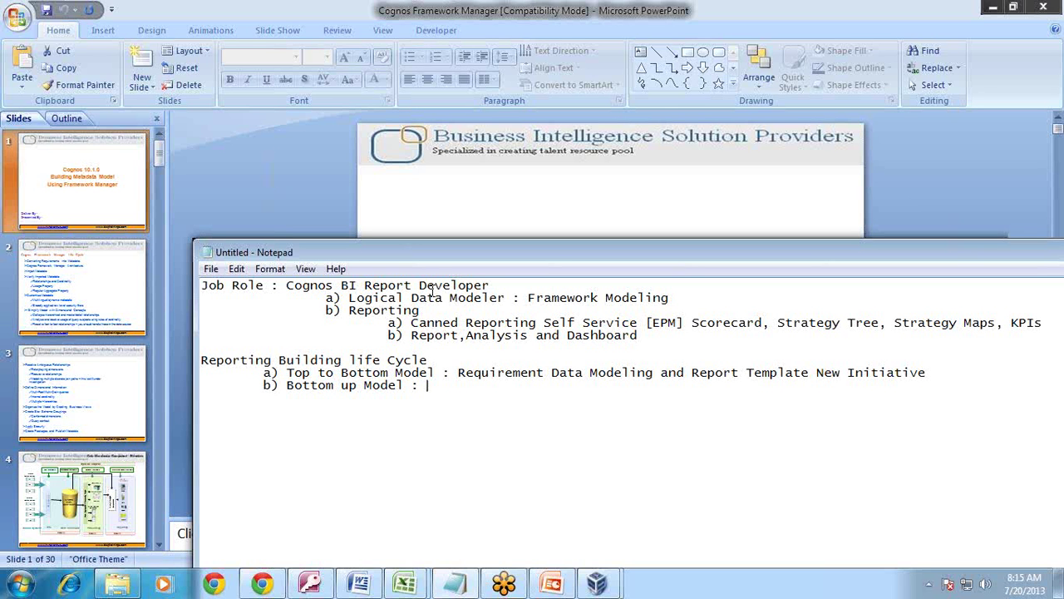
text(Enhancement and Supp)
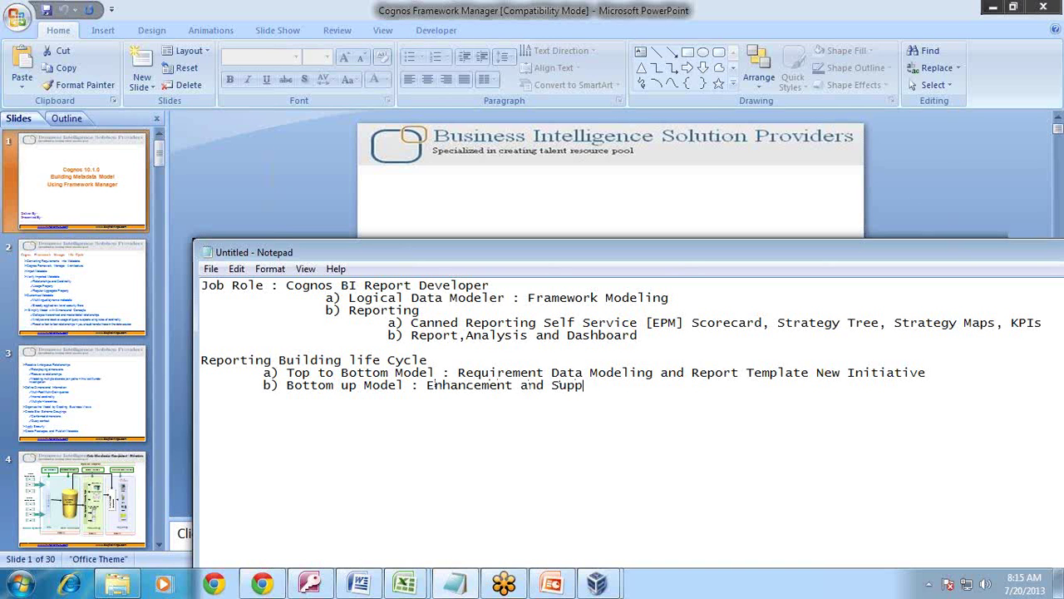
text(ort ctivities)
click(617, 385)
text(a)
Step: Add the unindented heading "Modules" below the life cycle list, separated by a blank line
key(Return)
text(Modules)
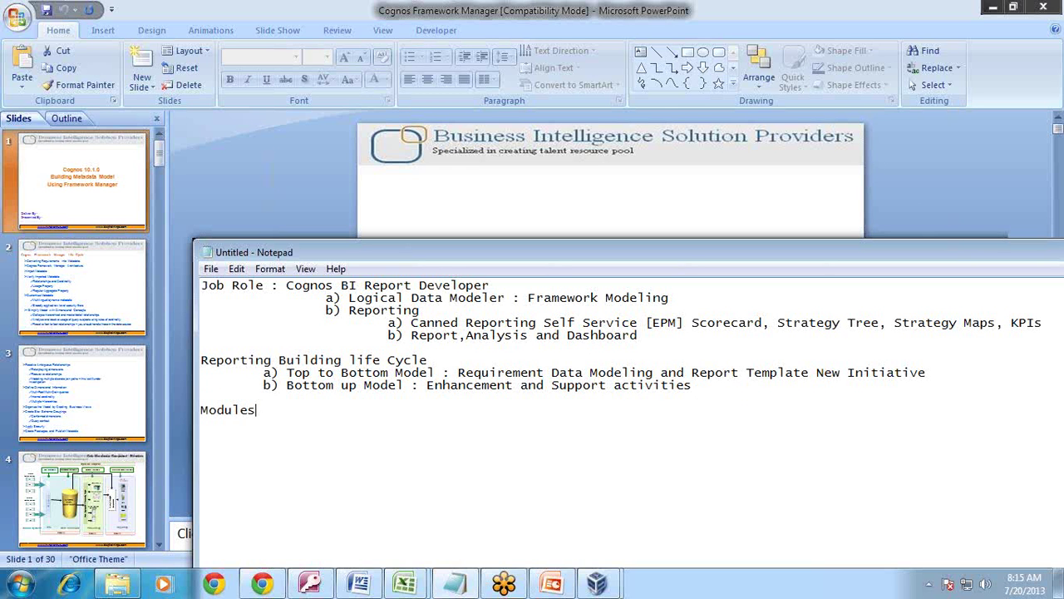
key(BackSpace)
text(s)
Step: Add the line "Module#1 : Self Learning [Data Modeling (RDBMS), Dimensional Modeling(MDD,RDBMS), DHW Fundamentals]" under Modules
key(Return)
text(Module#1 : Self Learn)
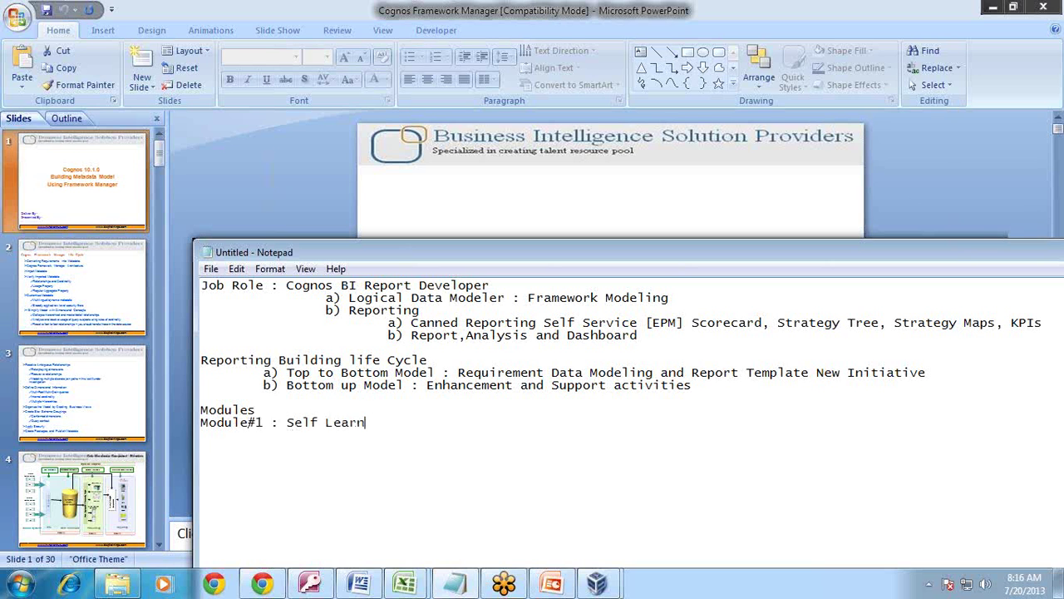
text(ing [Data Modeling )
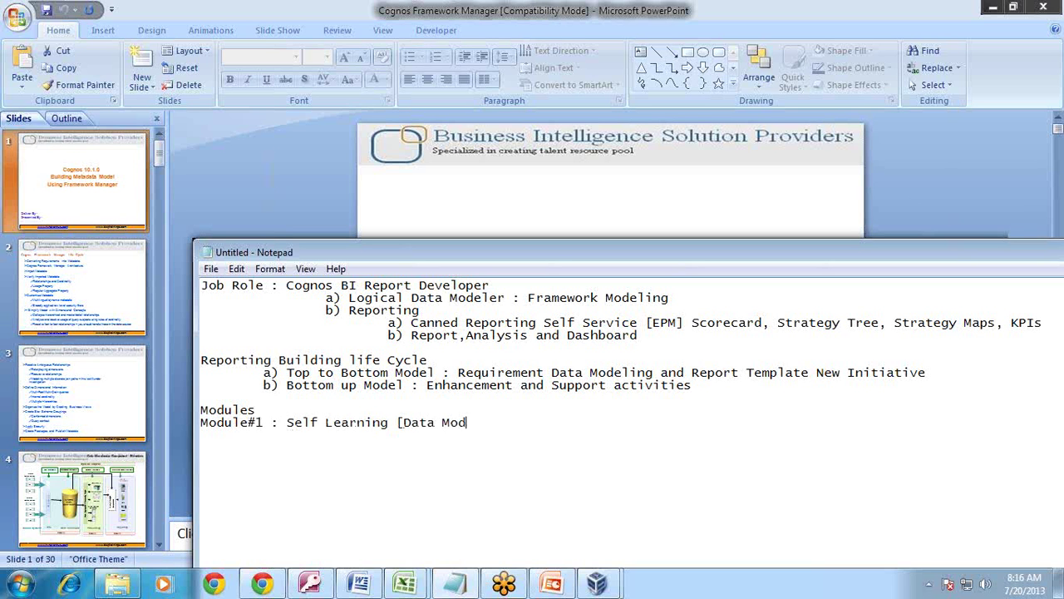
text((RDBMS), )
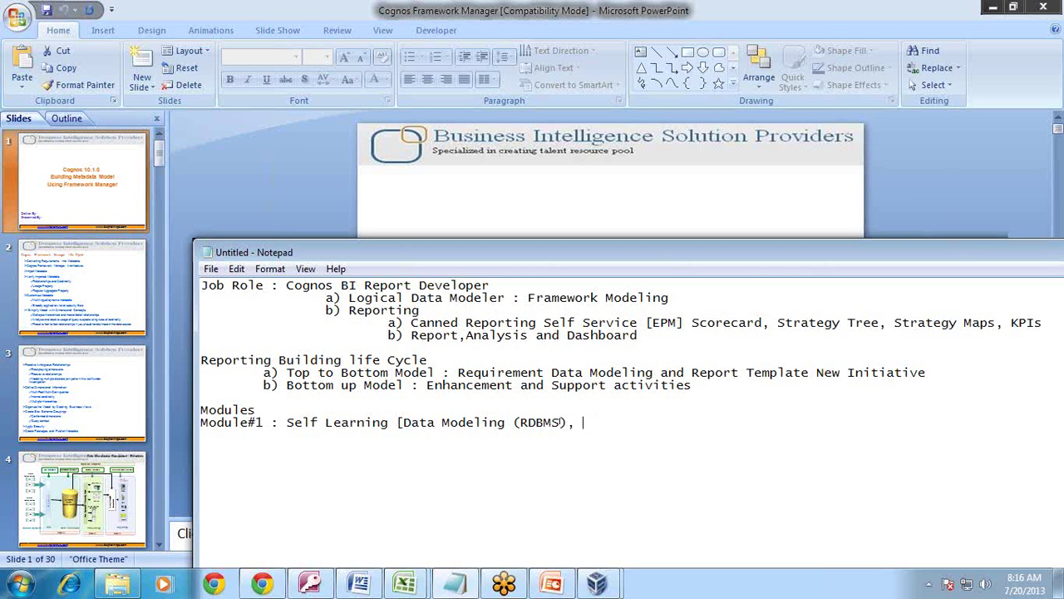
text(Dimensional Model)
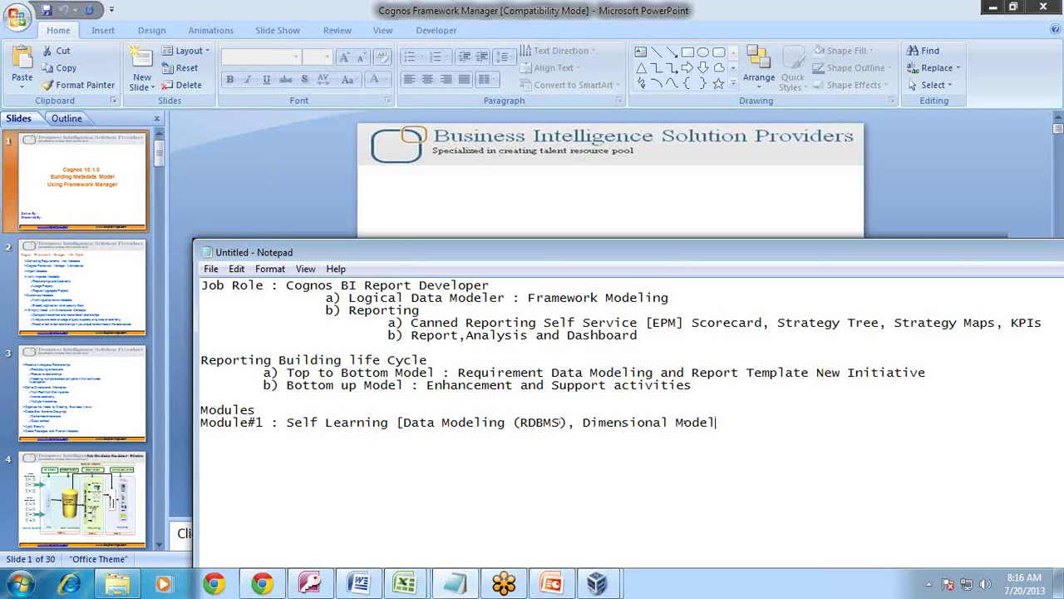
text(ing(MDD)
text(,RDBMS))
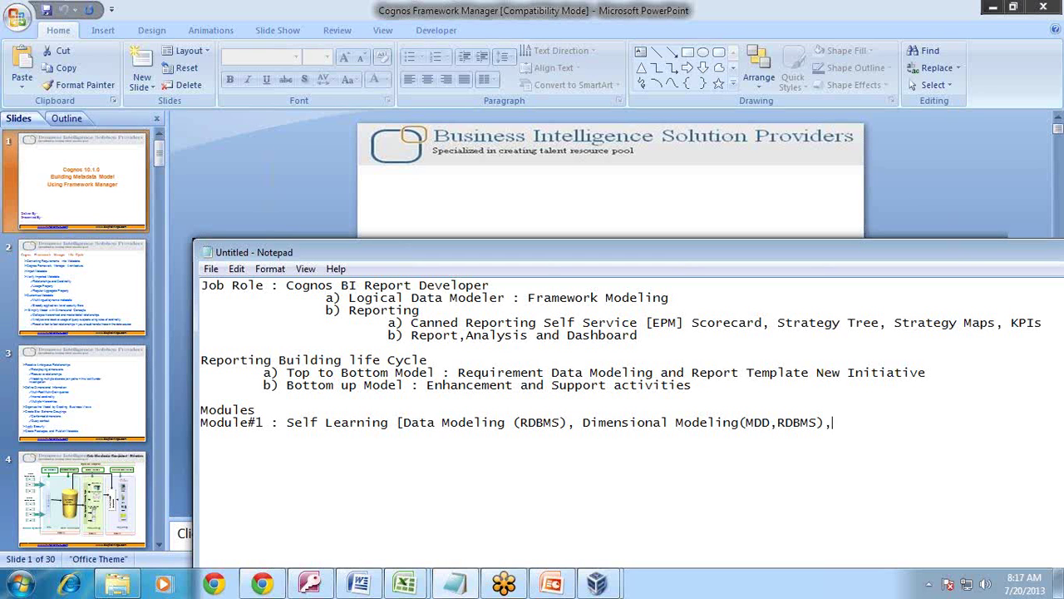
text(DHW )
text(Fundamentals)
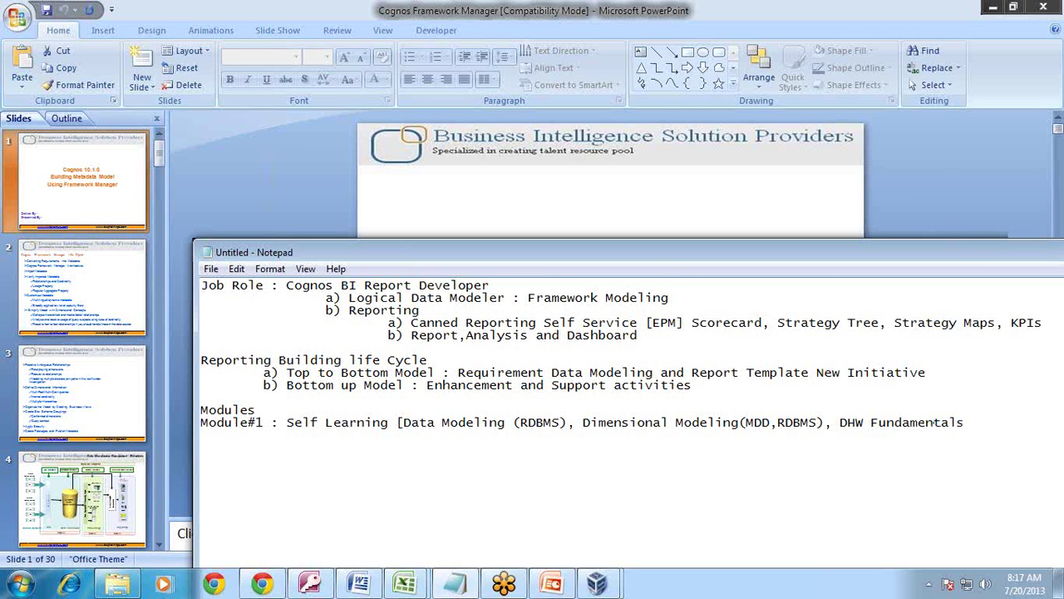
text(])
Step: Reposition the note window to make room and append ": 03 Hours" to the end of the Module#1 line
key(Return)
key(Tab)
key(Tab)
key(Up)
drag(609, 253, 505, 233)
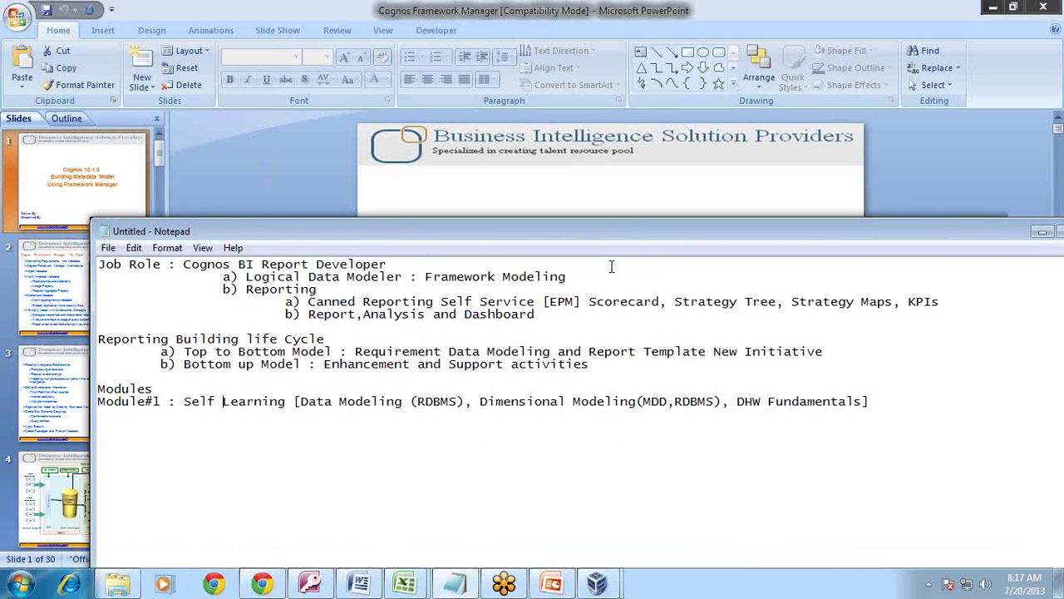
click(911, 407)
text(: 03 Hours)
Step: Add the line "Module#2 : Data Modeling : 15 Hours" below the Module#1 line
text(M)
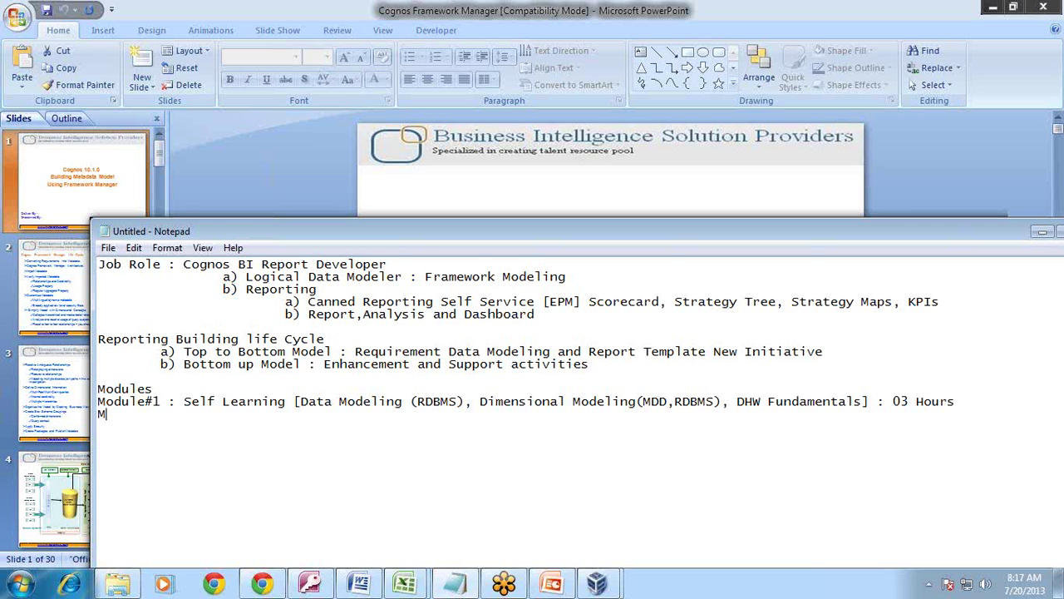
text(odule#2 :)
text(Data Mod)
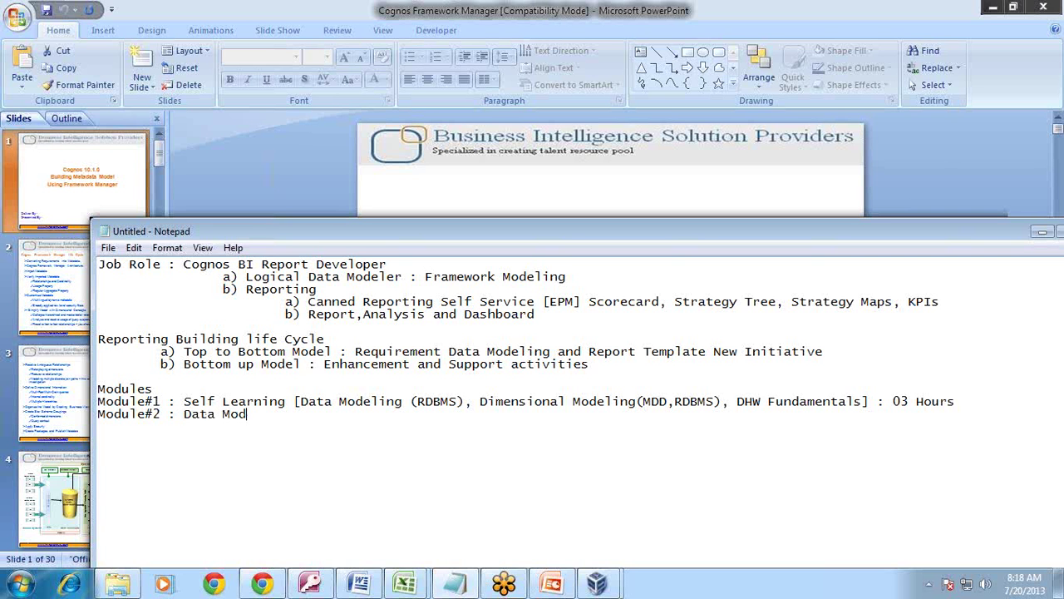
text(eling  15 Hour)
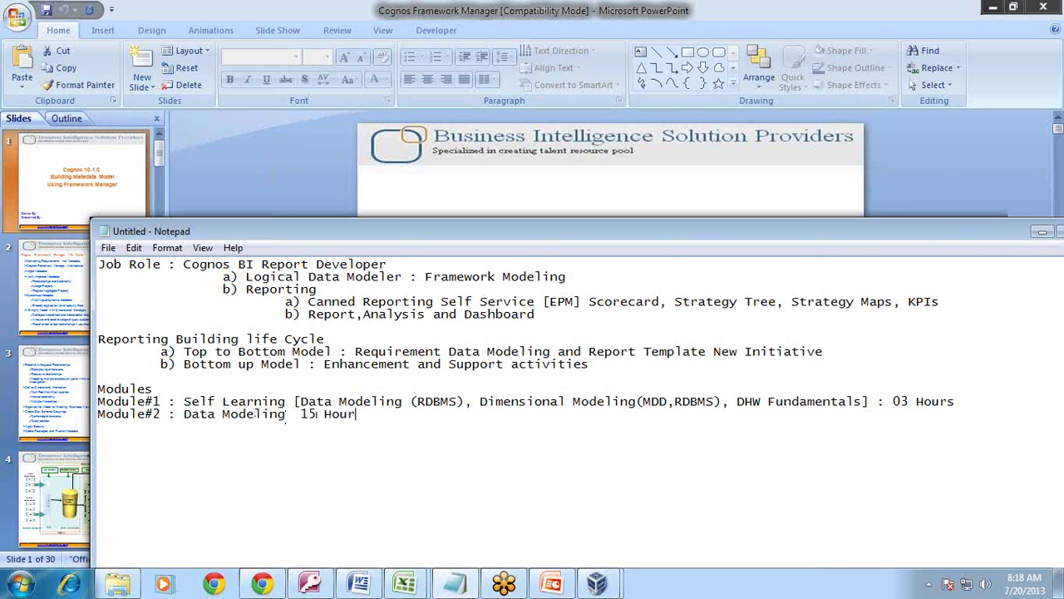
text(s)
key(Left)
key(Left)
text(:)
Step: Expand the Module#2 title to "Logical Data Modeling using Framework", keeping the hours at the end of the line
click(183, 413)
text(Logical)
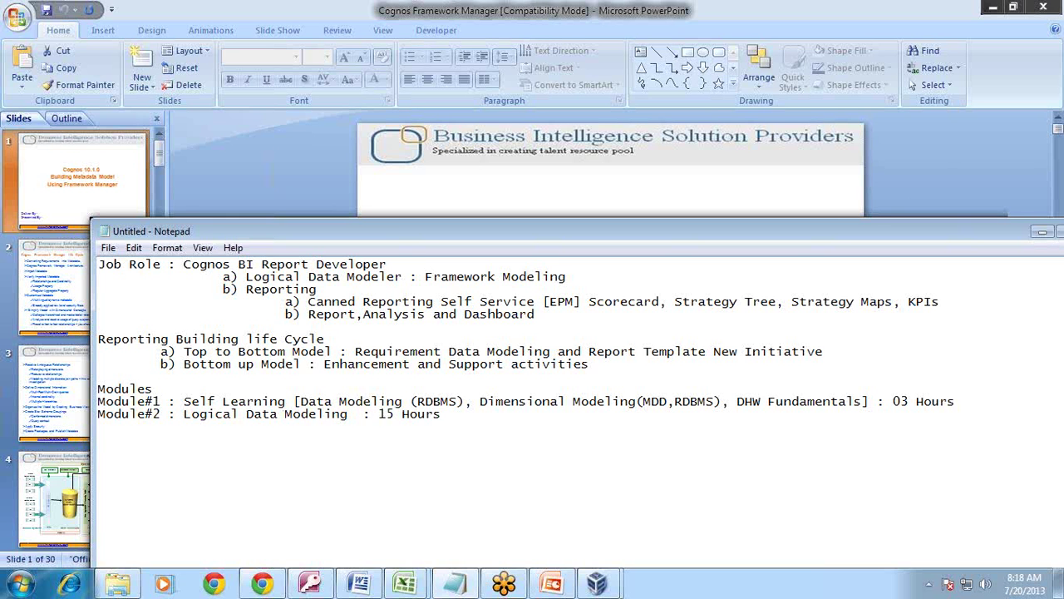
click(359, 413)
text(using )
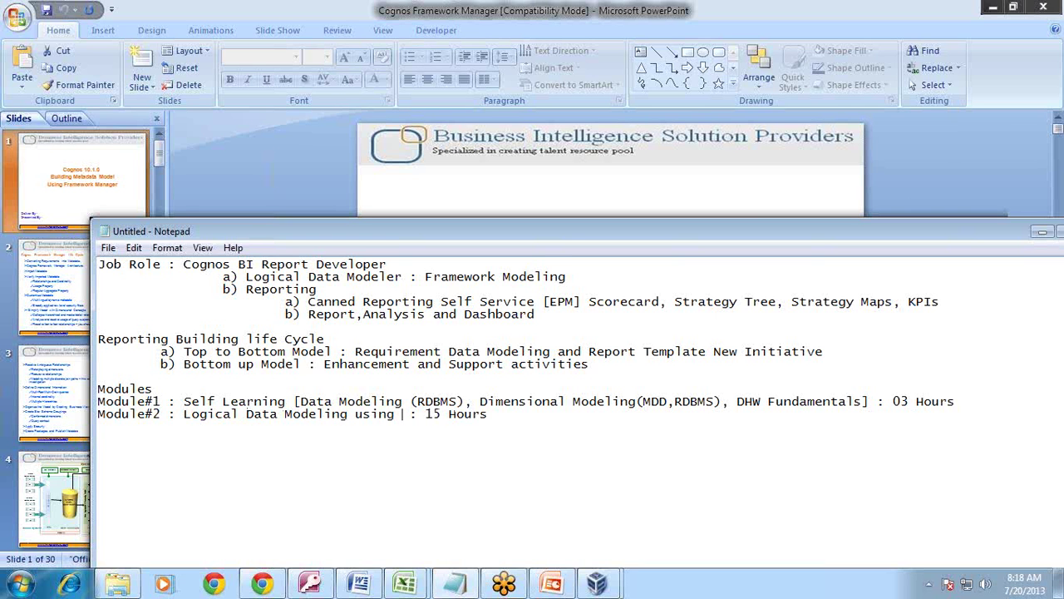
text(Framew )
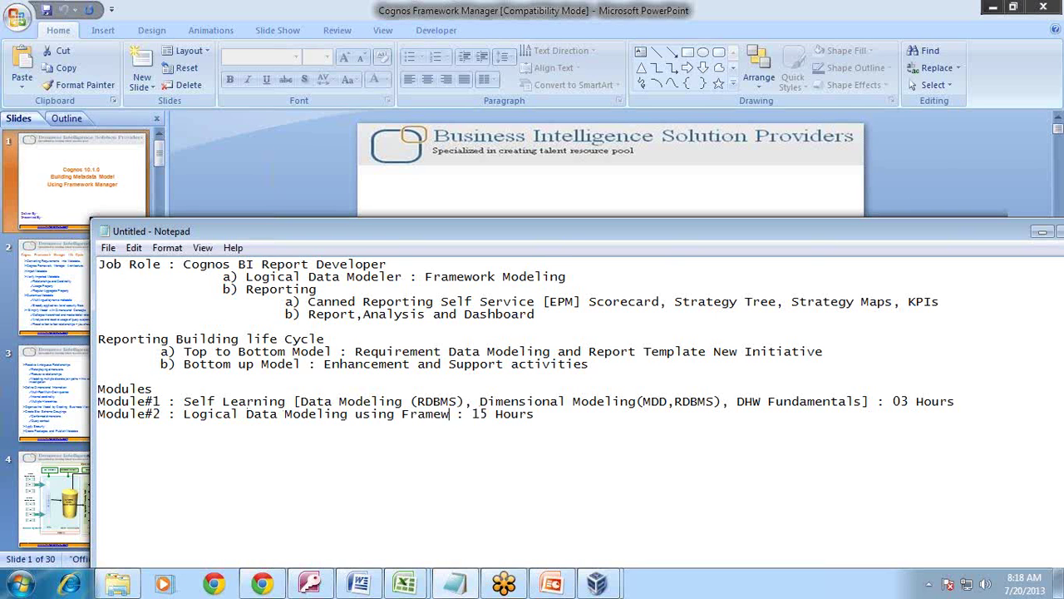
text(or)
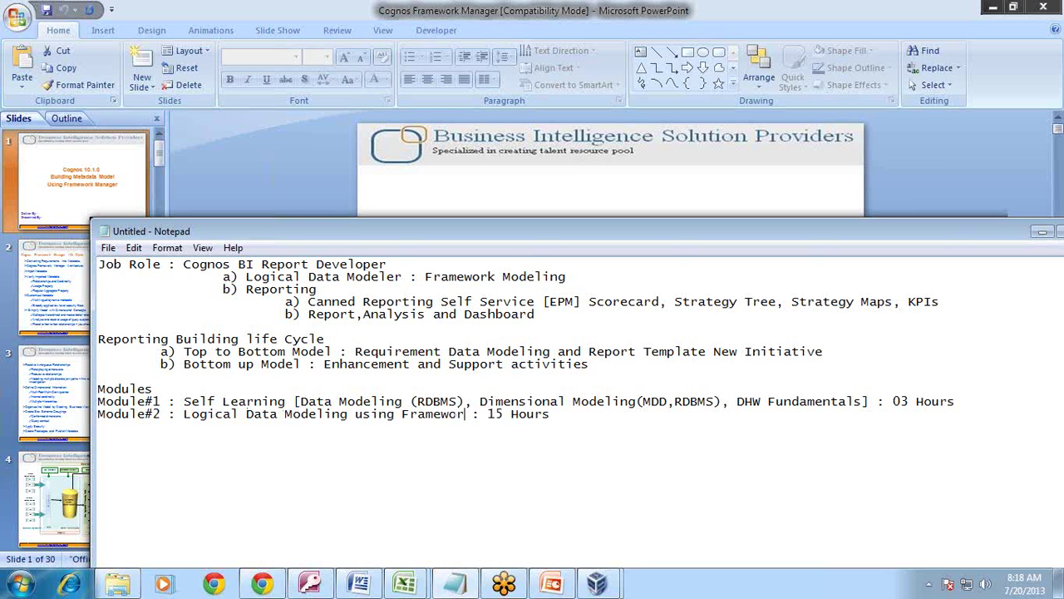
text(k)
Step: Add the line "Module#3 : Report & Dashboard Design" below the Module#2 line
click(569, 413)
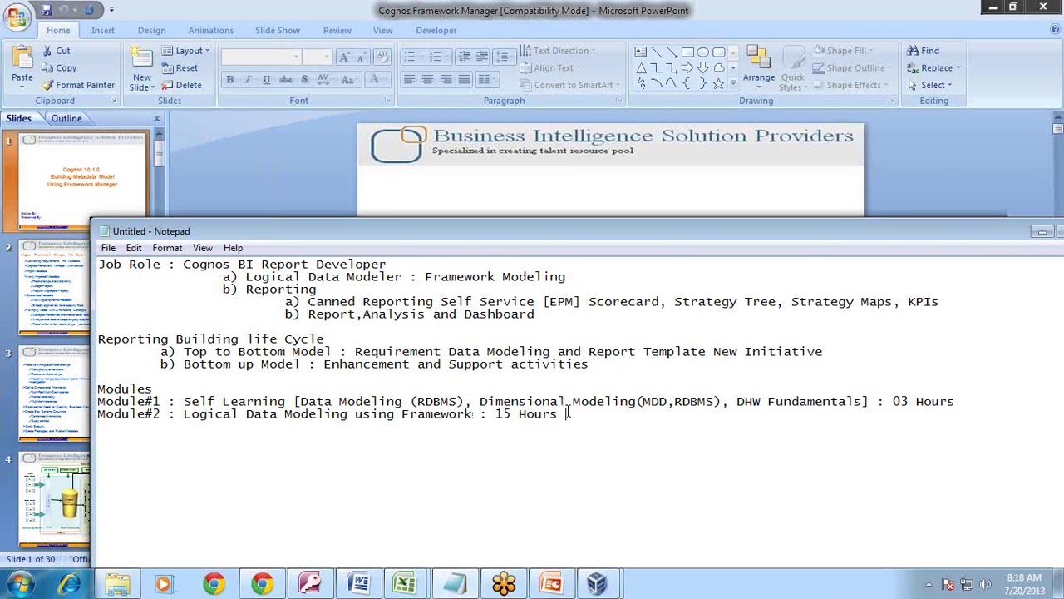
key(Return)
text(Module#3 : Reportin)
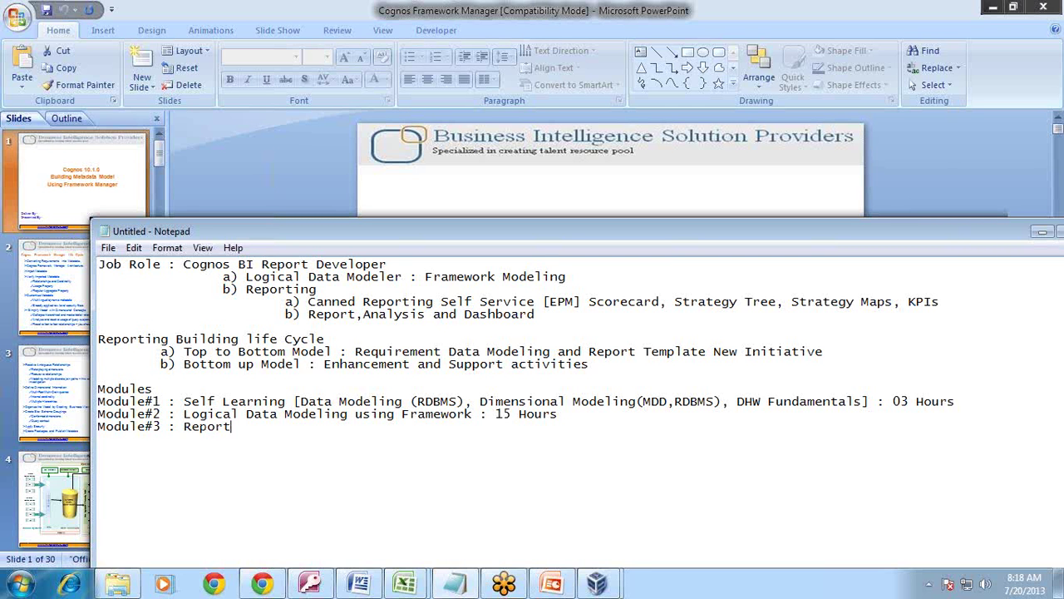
key(BackSpace)
key(BackSpace)
text(Design)
click(238, 425)
text(& Dashboard)
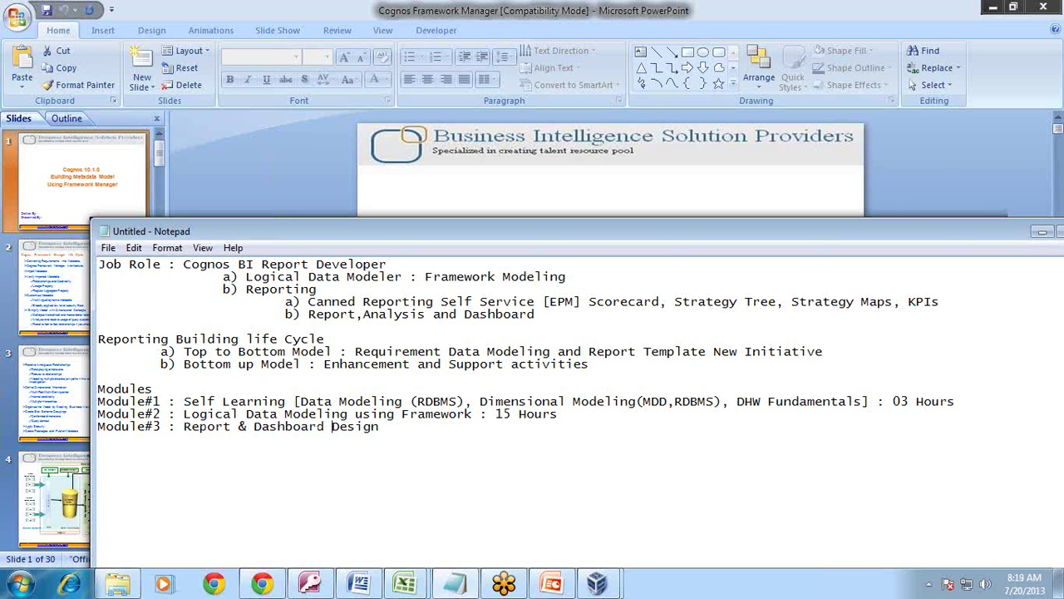
Step: Add the indented item "a) Report & Dashboard Design for Business User [CEO,CFO]" below the Module#3 line
click(400, 425)
key(Return)
key(Tab)
text(a) Report Design for )
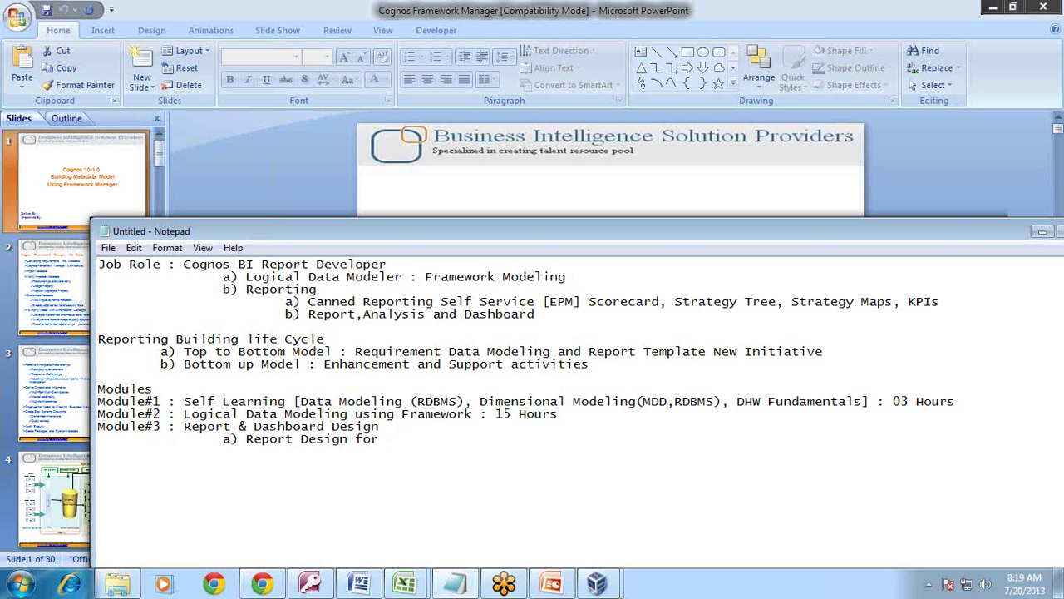
text(Business User [)
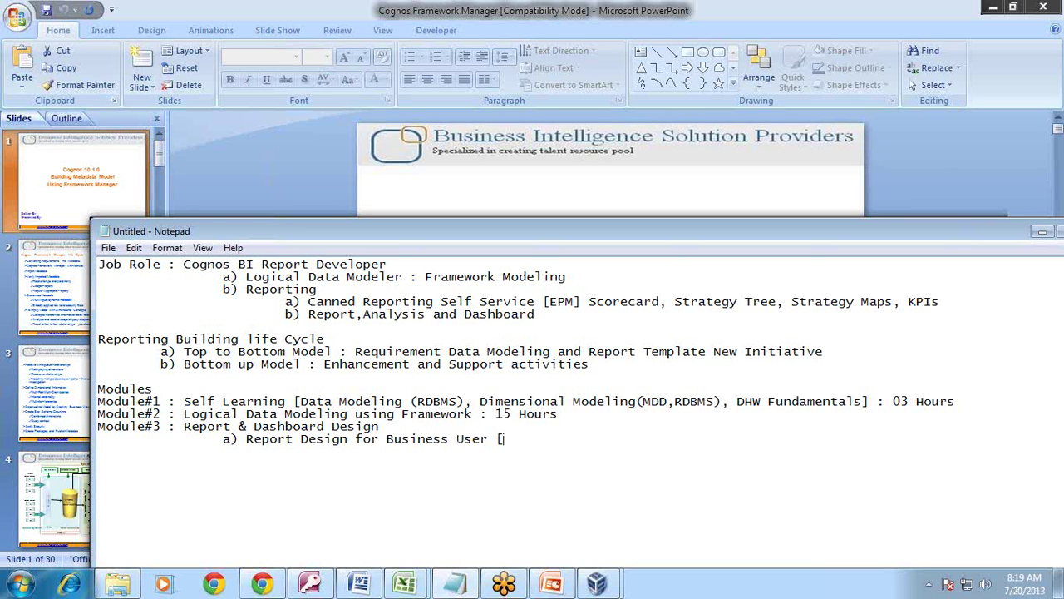
text(CEO,CFO)
click(303, 437)
text(& Dashboa)
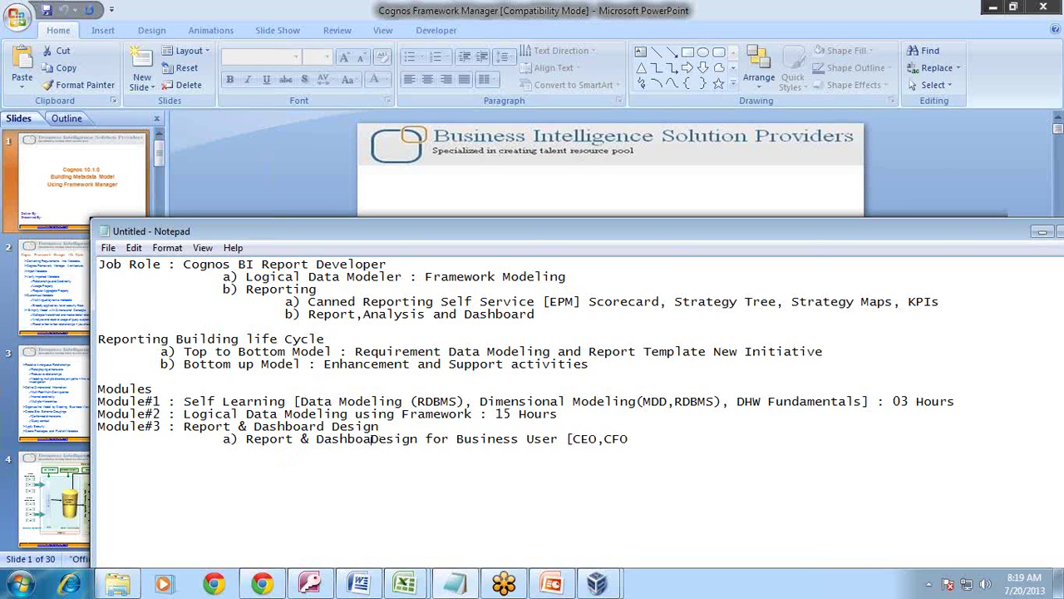
text(rd)
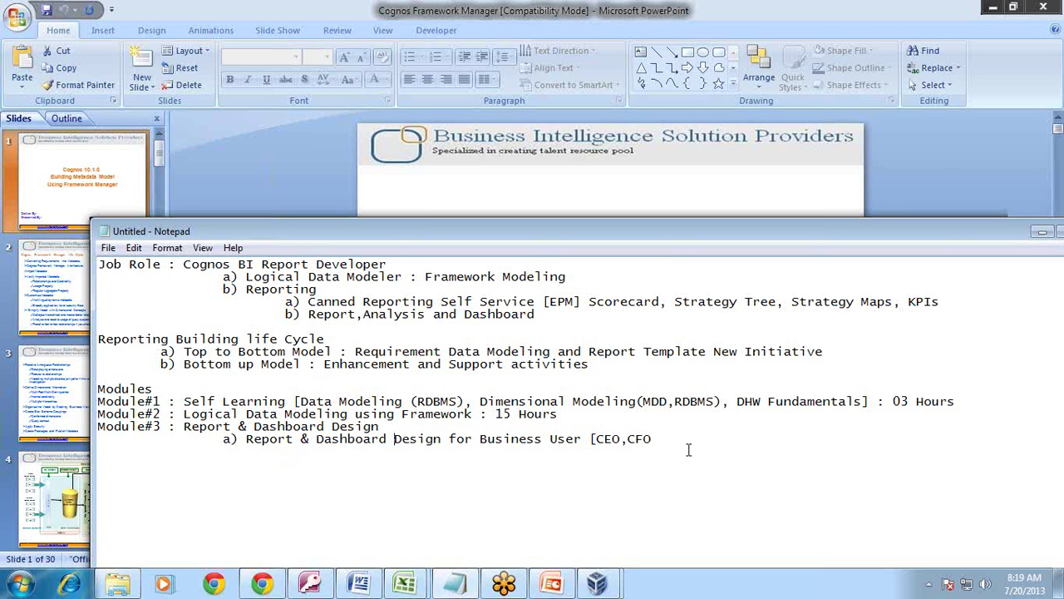
click(683, 438)
text(])
Step: Switch to the file explorer and open the Dashboard_Requirments workbook from the Class1 folder in Learning Stuff
click(117, 583)
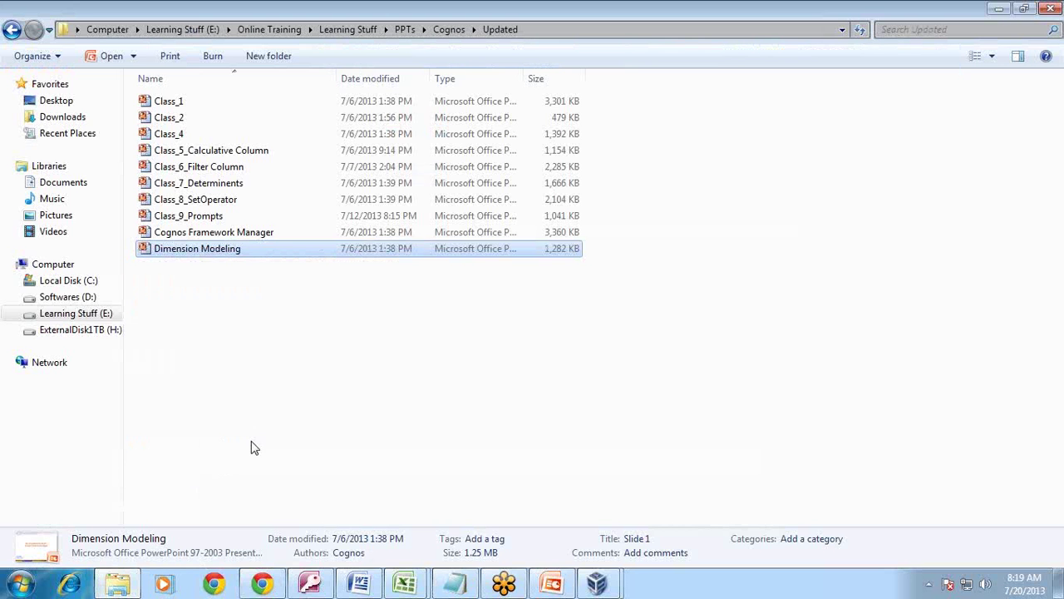
click(343, 29)
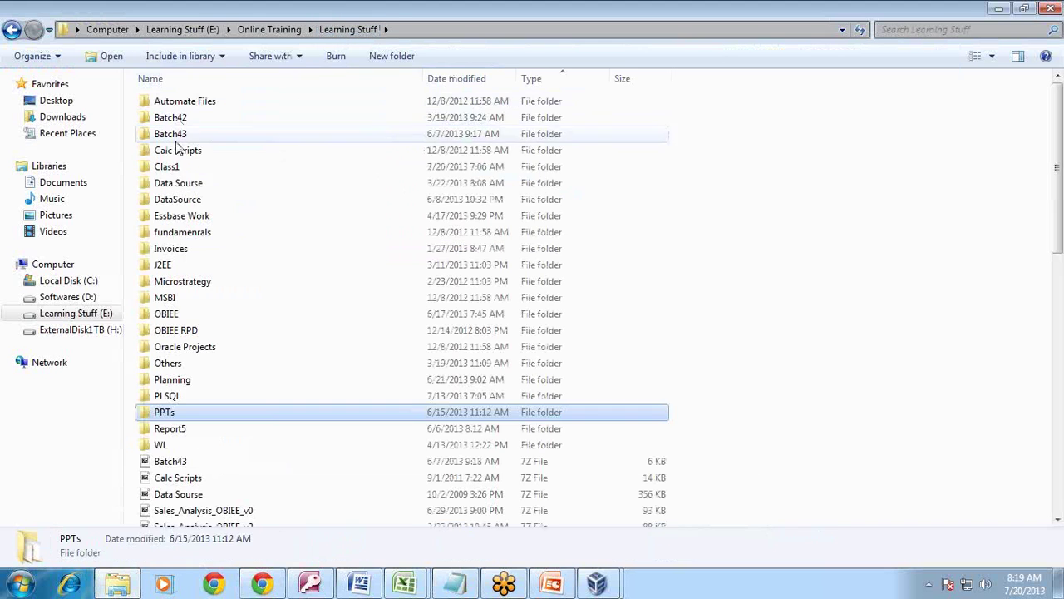
click(169, 169)
double_click(171, 169)
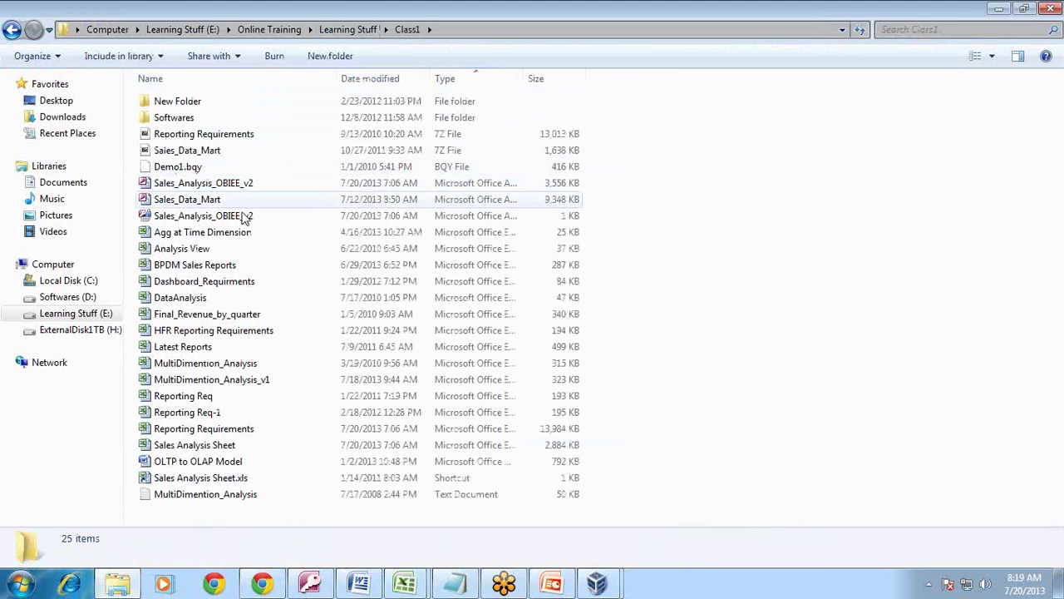
double_click(208, 281)
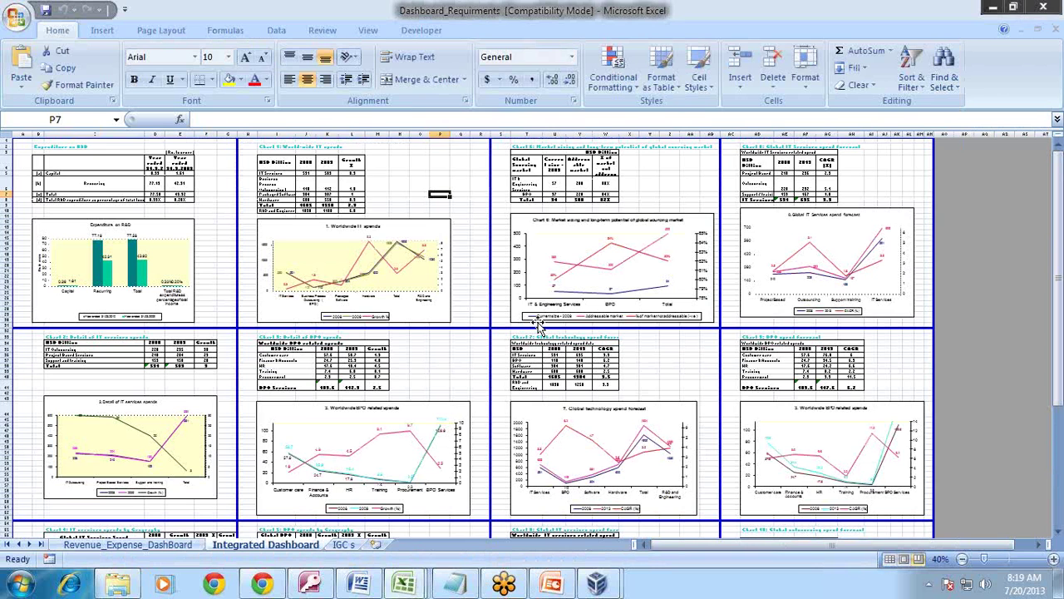
Step: Examine the tables and charts on the Integrated Dashboard sheet, including R&D expenditure and worldwide IT spends
scroll(541, 332, up, 1)
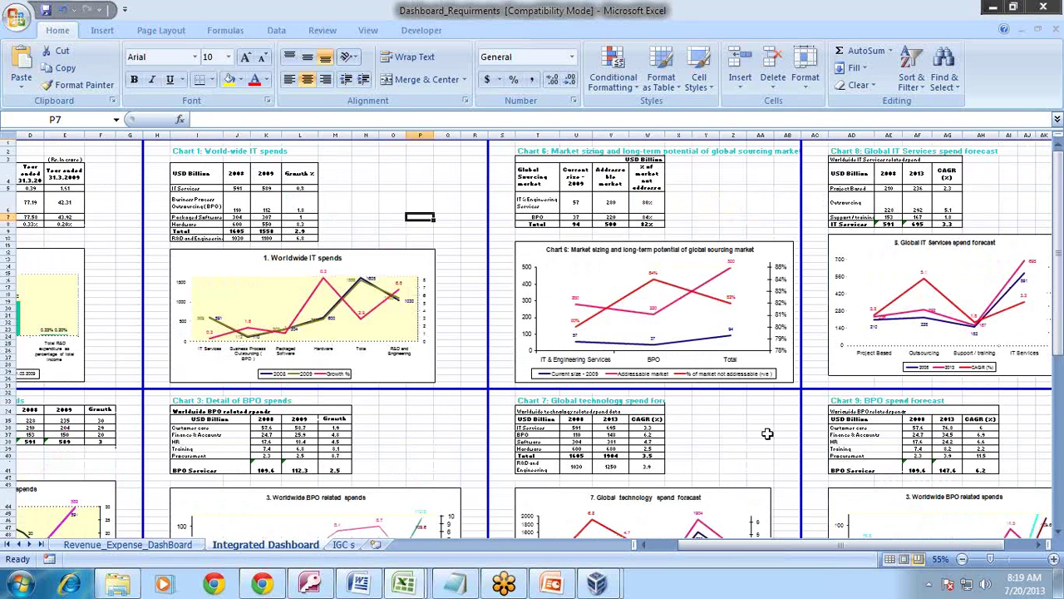
drag(805, 549, 777, 548)
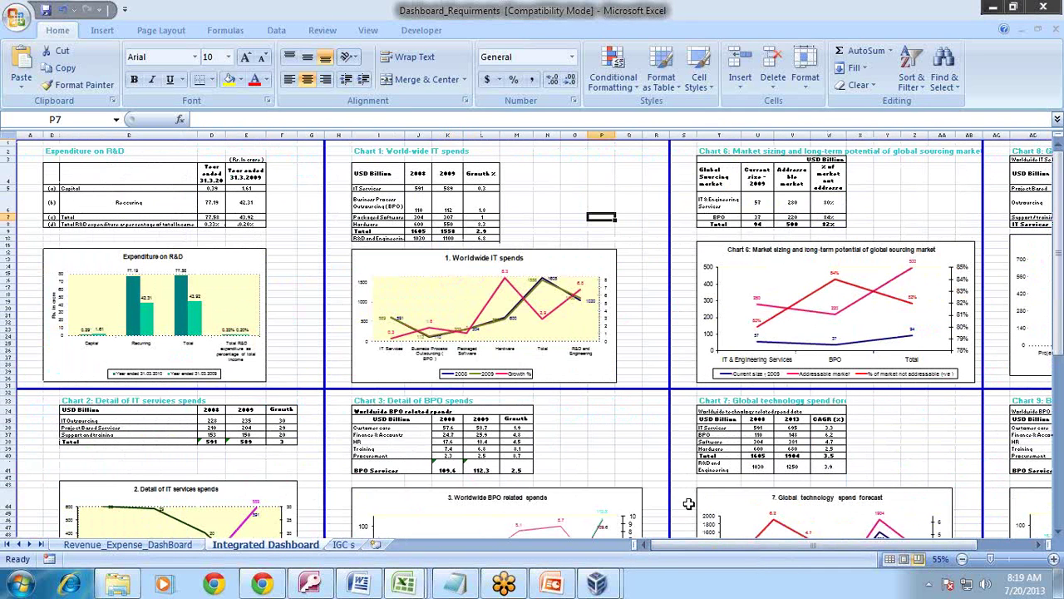
scroll(688, 502, up, 2)
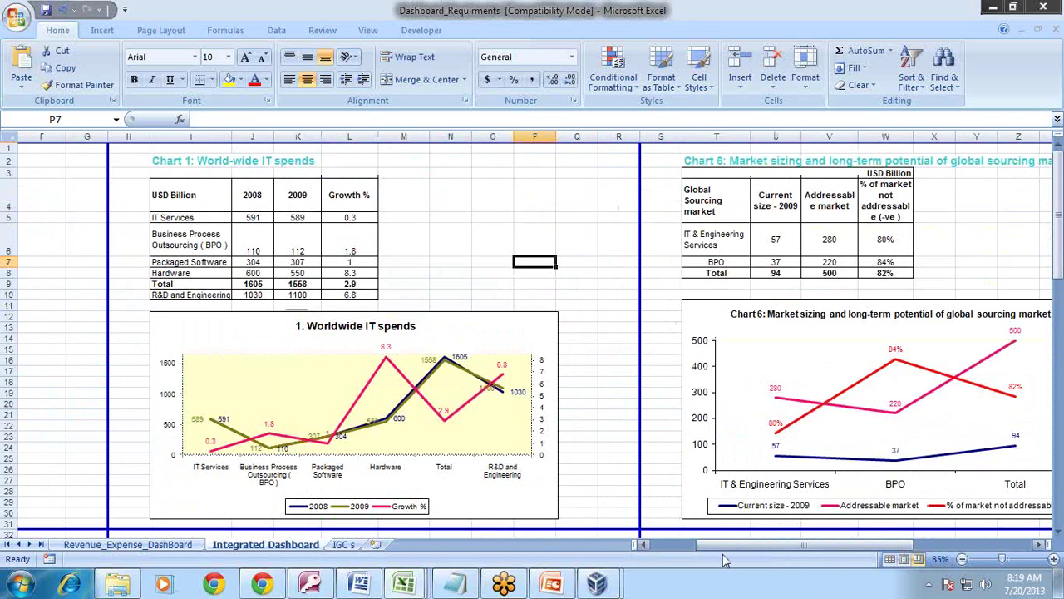
drag(724, 549, 681, 549)
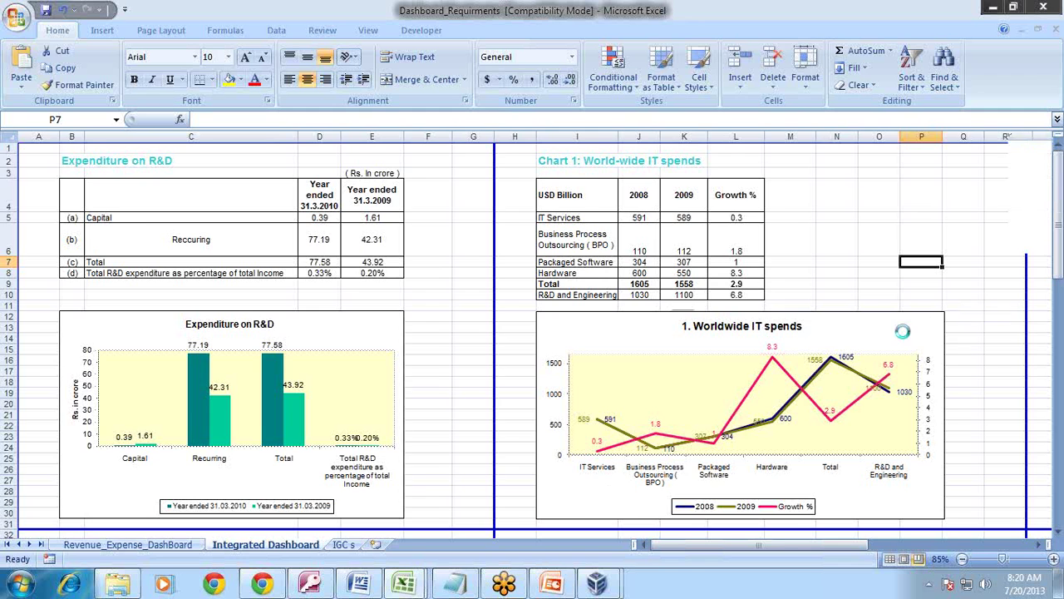
scroll(903, 333, down, 2)
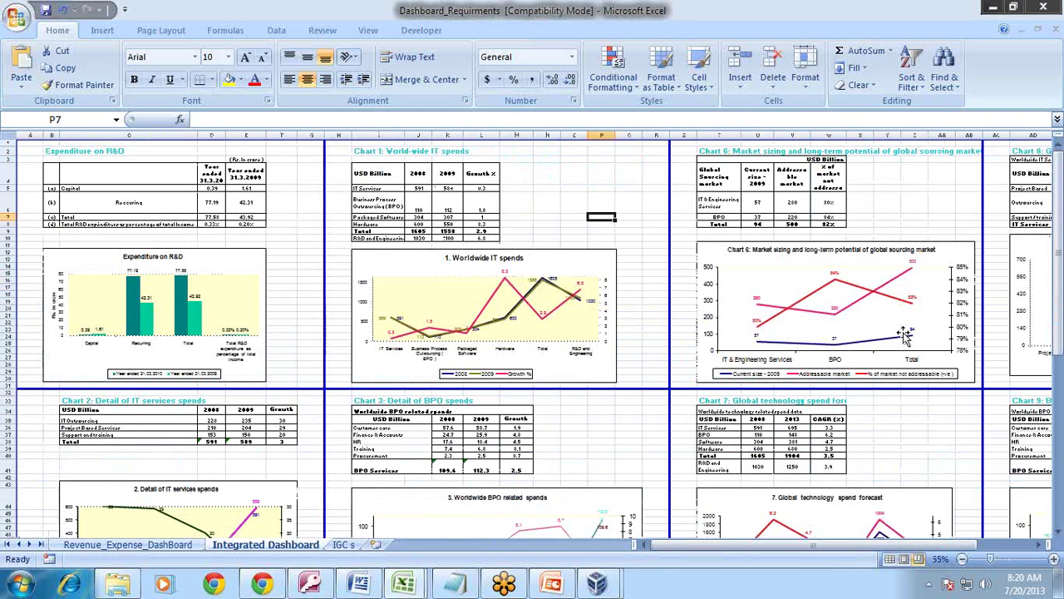
Step: Return to the Notepad outline and add the indented item "b) Canned Reports [Business Insight] Business Analytics" under Module#3
key(alt+Tab)
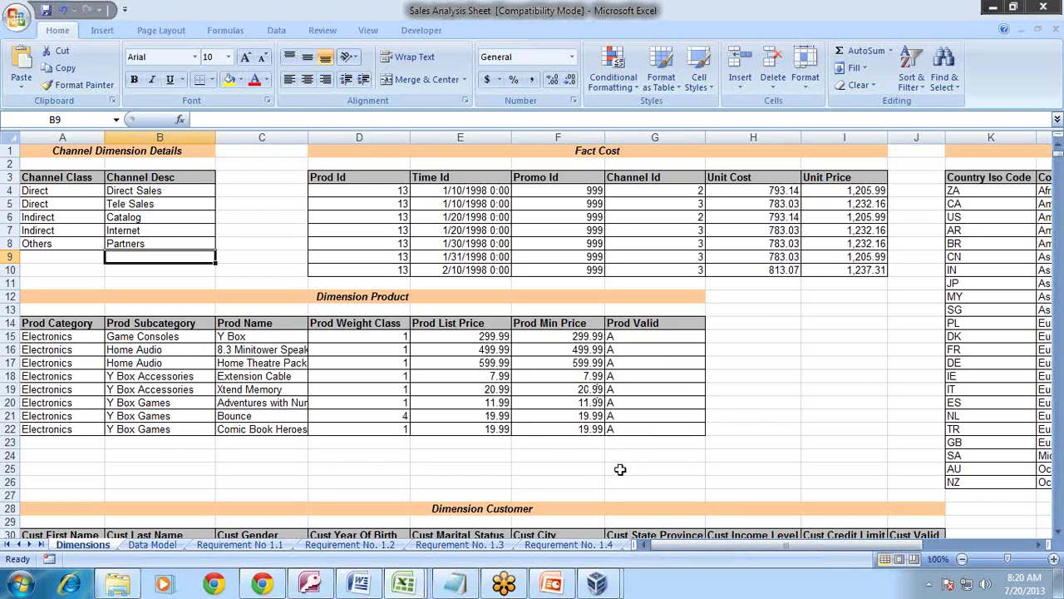
click(471, 588)
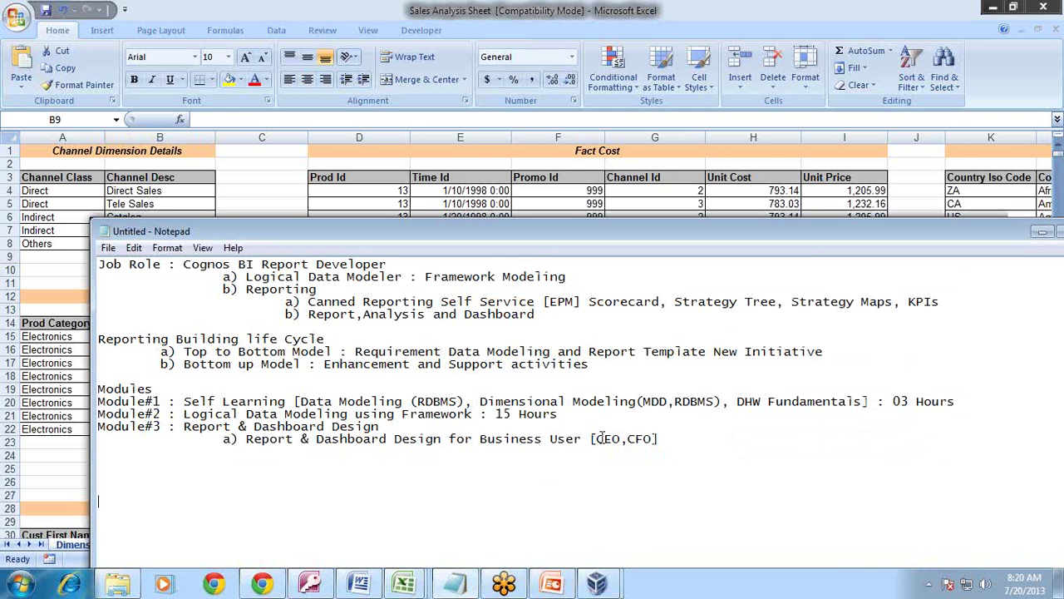
key(Up)
key(Up)
key(Up)
key(Up)
key(Down)
text(b) Canned Reports [)
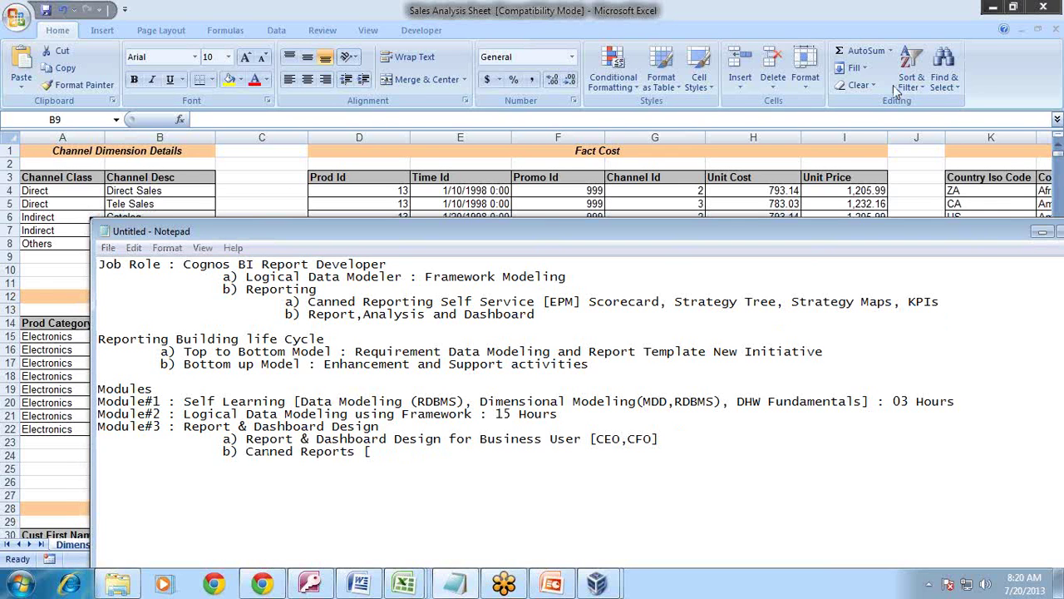
text(Business Insight])
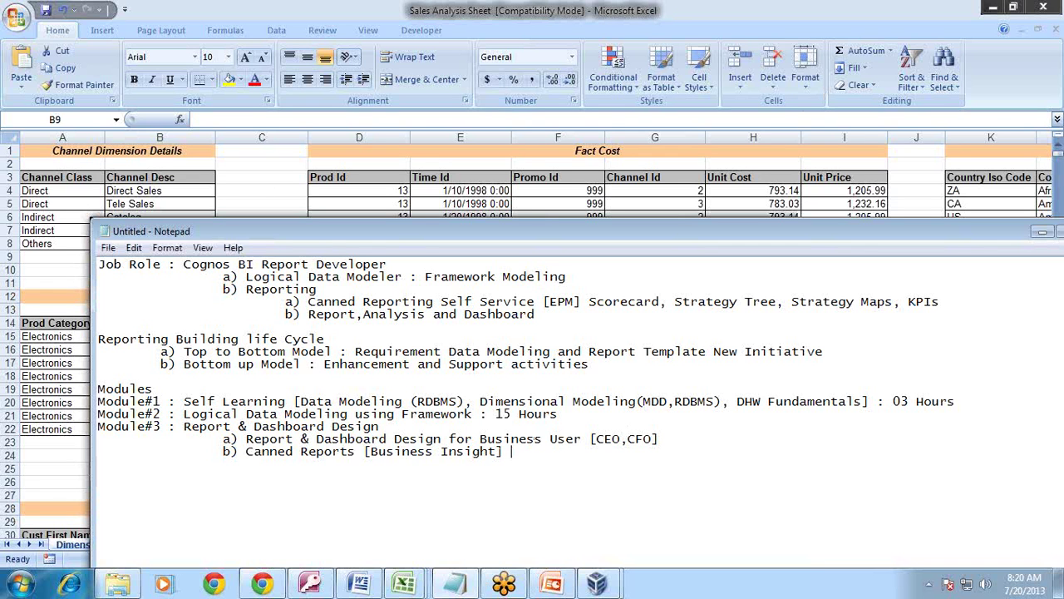
text( Business Analytics)
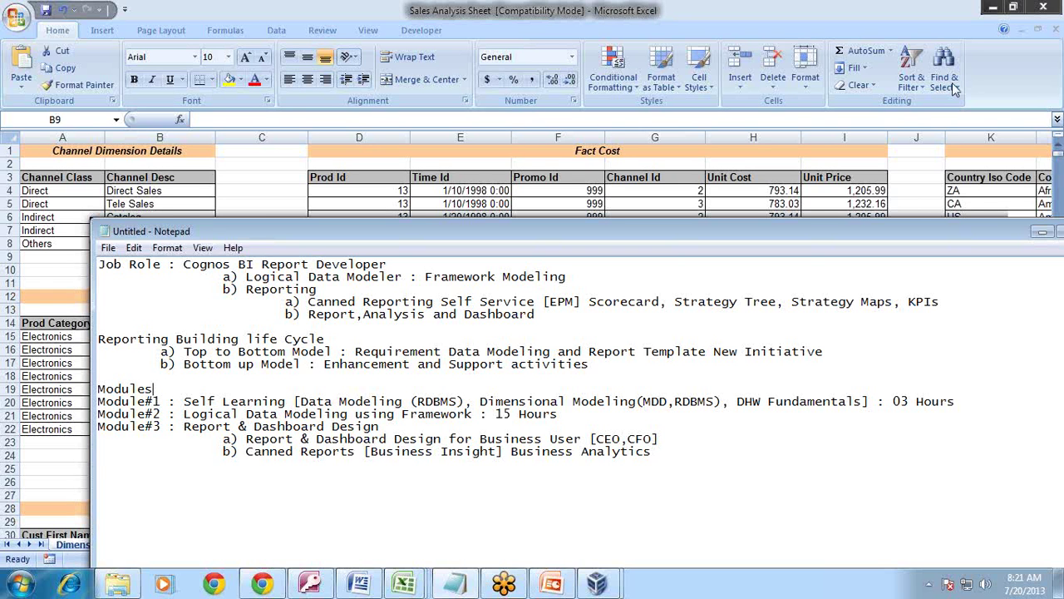
Step: Add the unindented heading "Report Developement Life Cycel" below the Module#3 items, separated by a blank line
click(669, 455)
drag(184, 351, 333, 351)
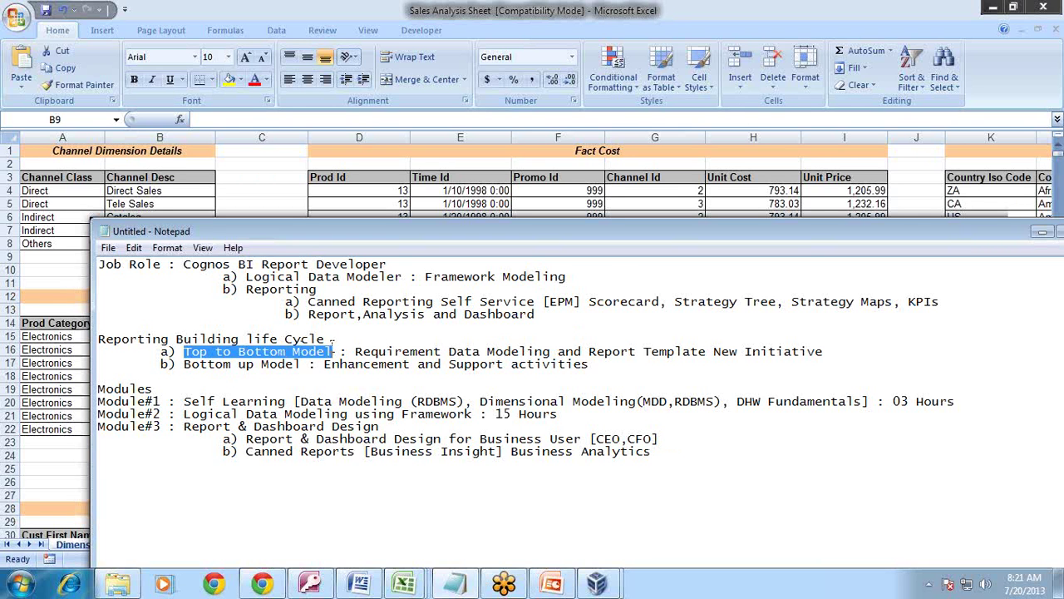
click(670, 456)
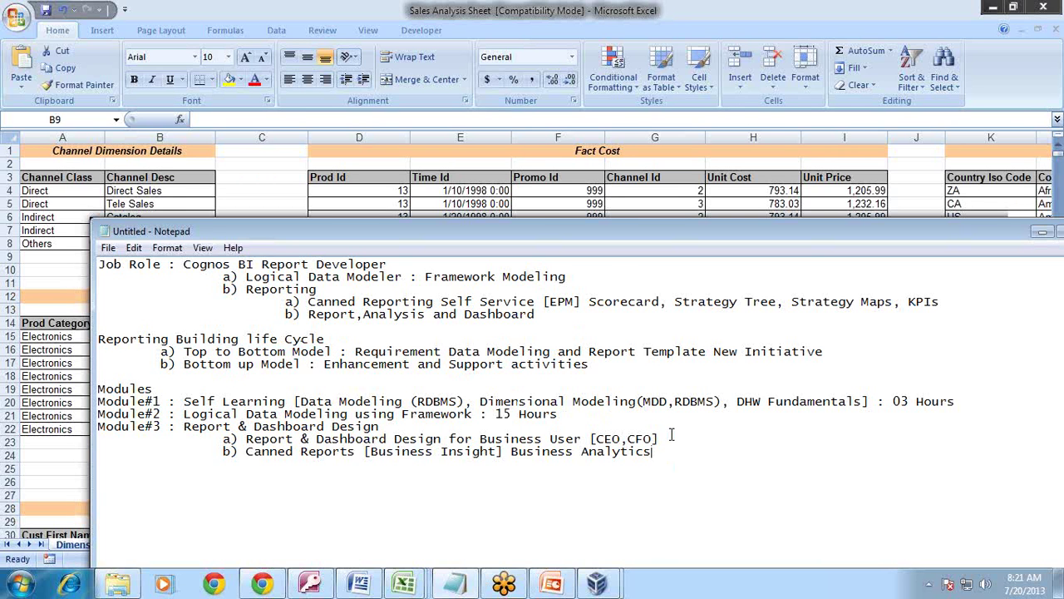
key(Return)
key(Return)
text(Report Devekope)
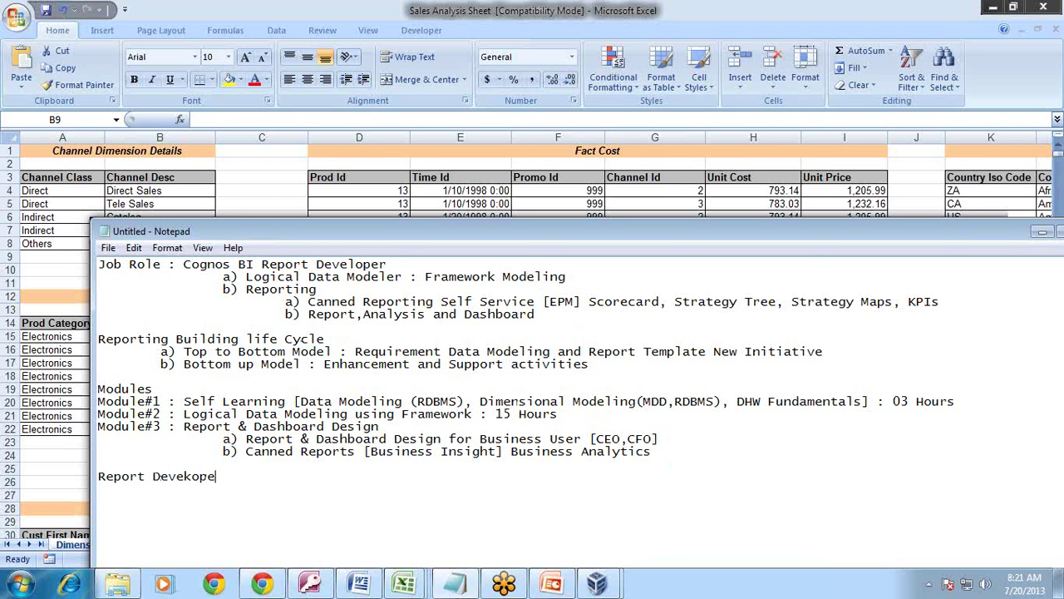
key(BackSpace)
key(BackSpace)
key(BackSpace)
key(BackSpace)
text(loper)
key(BackSpace)
text(ment Life Cycel)
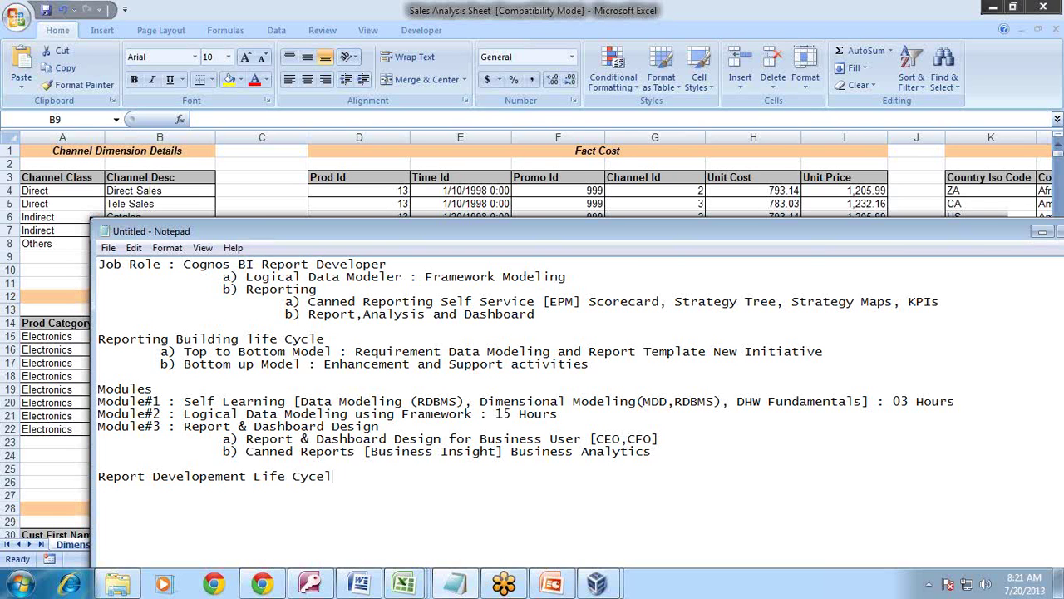
Step: Add "i) Understand the requirement" under the new life cycle heading, with the indented sub-item "a) Data Sources"
key(Return)
text(i) Understand the )
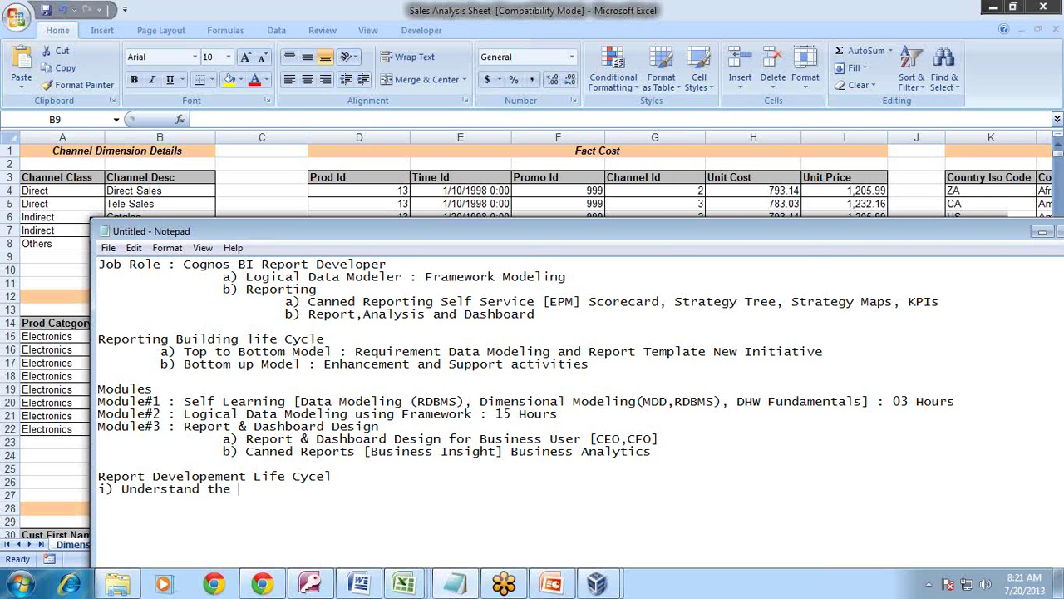
text(requirement)
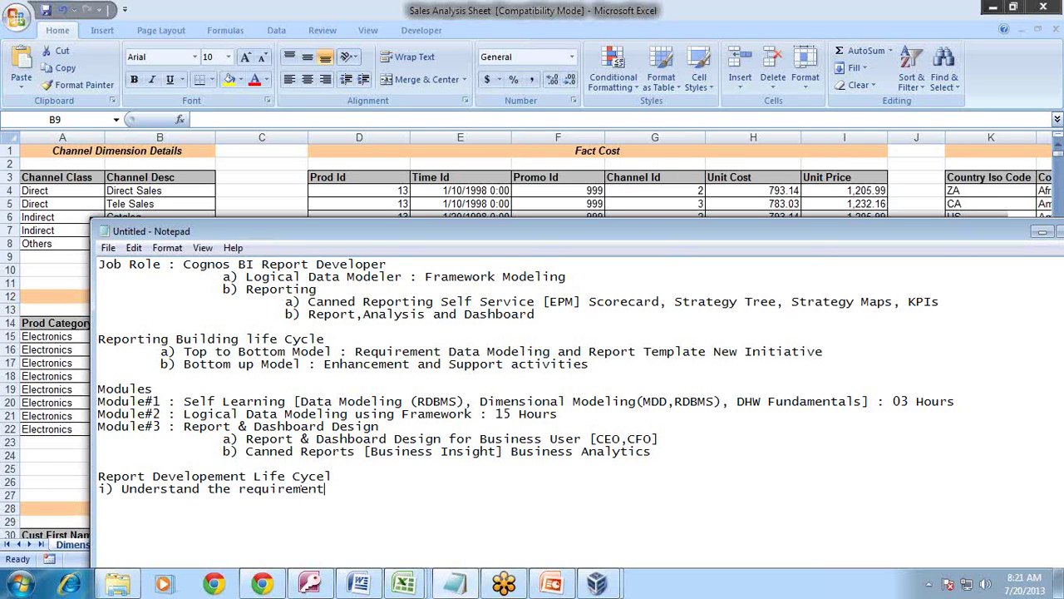
key(Return)
key(Tab)
text(a) Data Sources)
Step: Add the indented sub-item "b) User Requirement" below "a) Data Sources" in the Notepad outline
key(Return)
key(Tab)
text(b) Use)
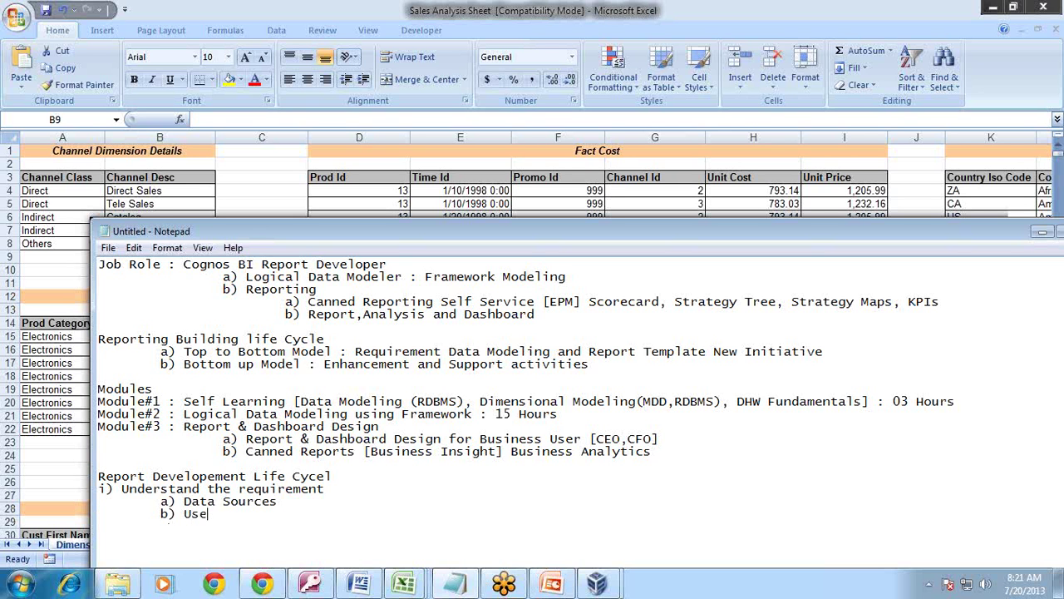
text(r Requirement)
Step: Add the indented sub-items "c) Report Templace" and "d) Access needs" below "b) User Requirement"
key(Return)
key(Tab)
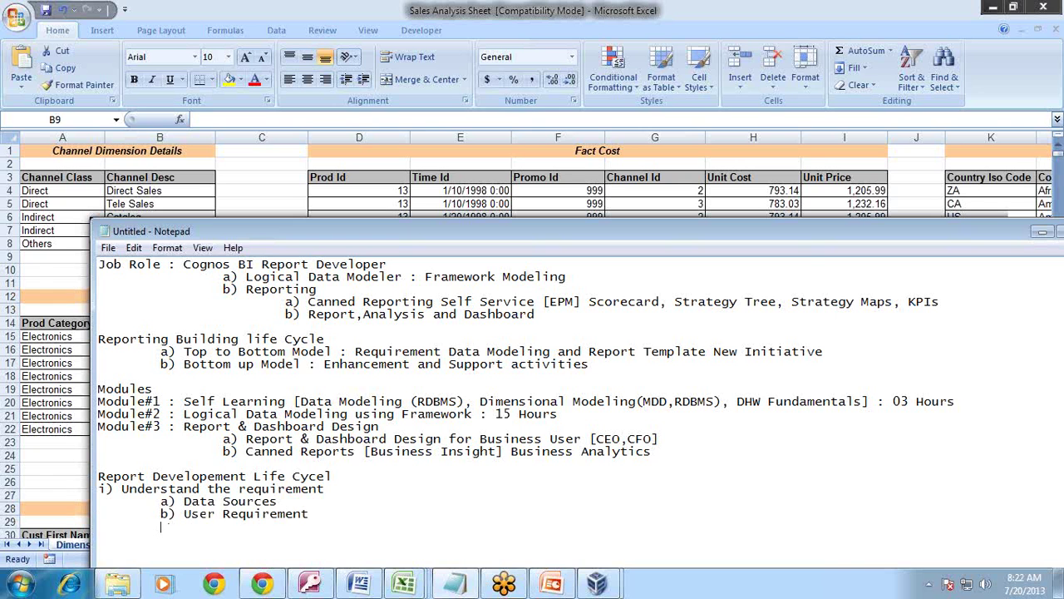
text(v)
key(BackSpace)
text(c) Report Templ)
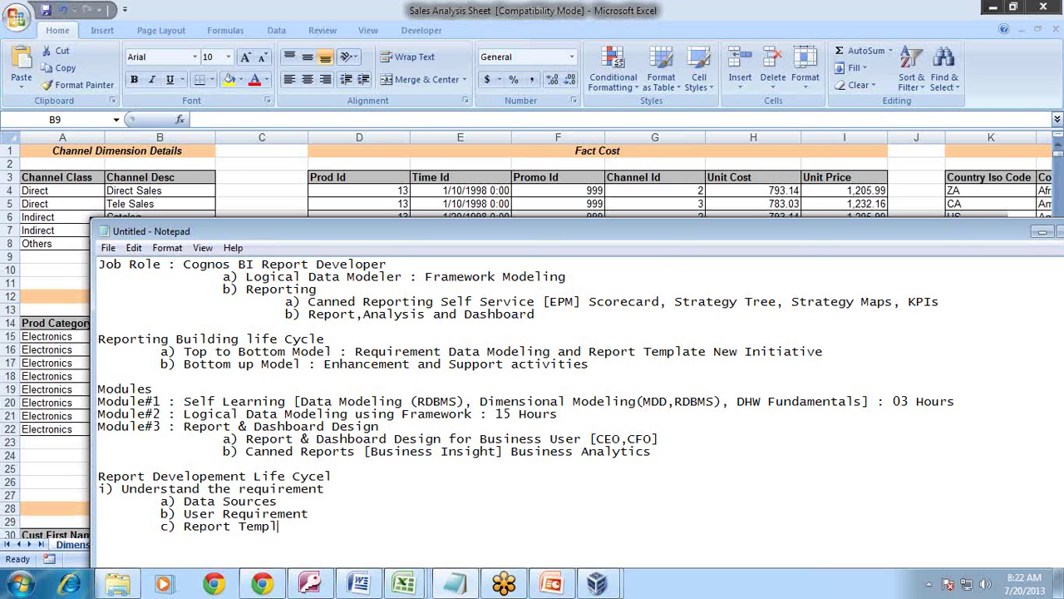
text(ace)
key(Return)
key(Tab)
text(d) Access needs)
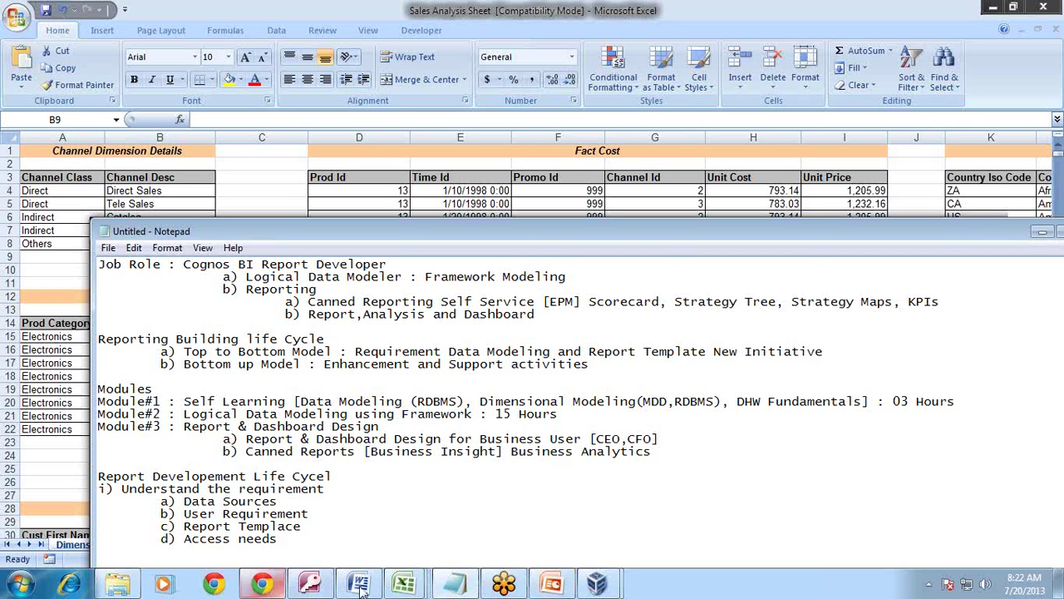
Step: Switch to the Access Relationships diagram and examine how Fact_SALES and Fact_COSTS link to the dimension tables
click(309, 585)
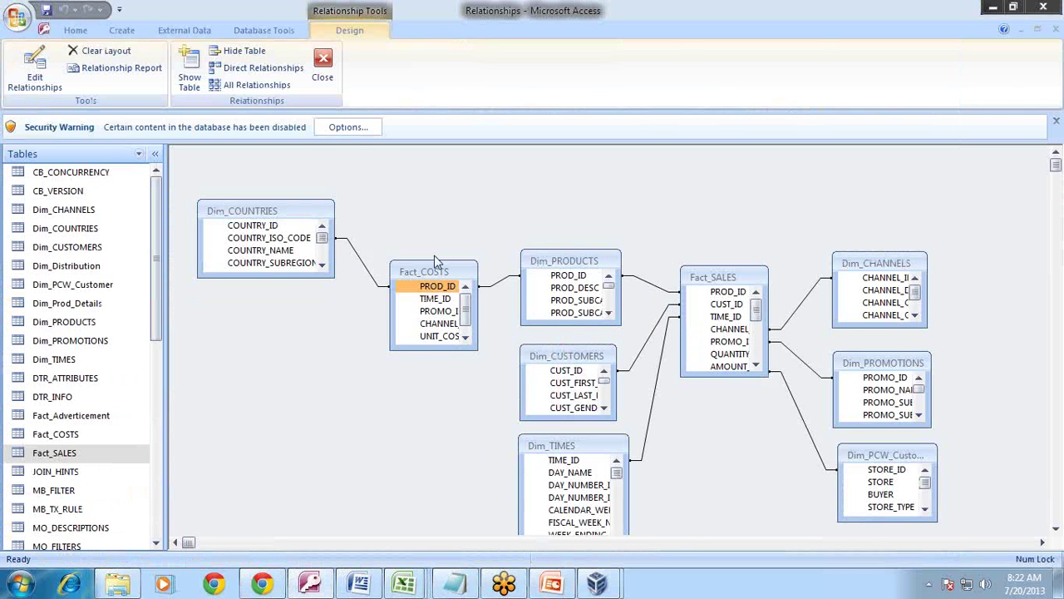
click(883, 378)
drag(882, 379, 713, 281)
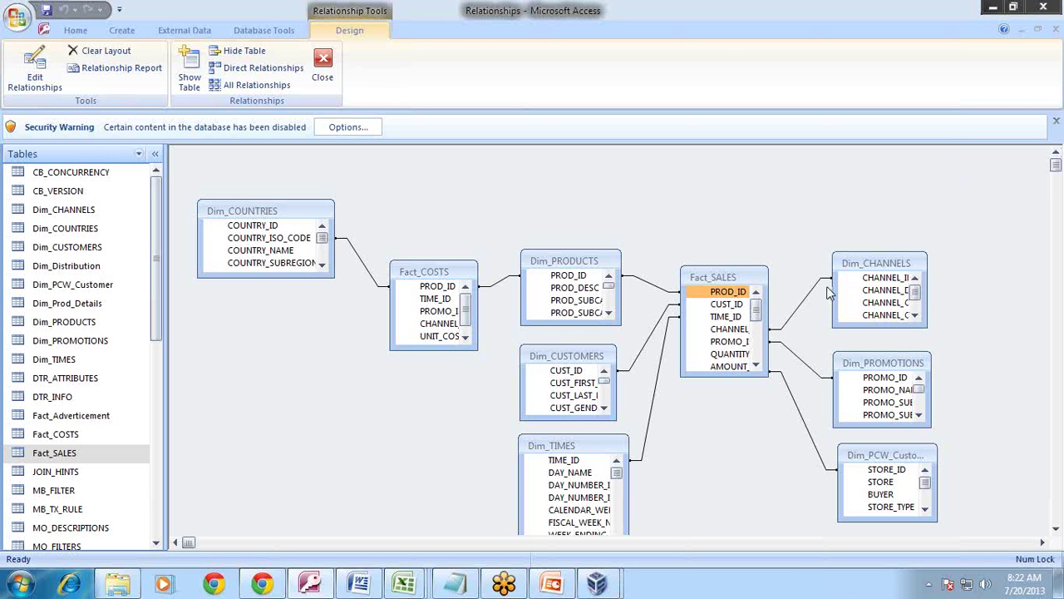
Step: Switch to the OLTP to OLAP Model document in Word and review its diagrams from the transaction model through to the Retail_Sales model
click(359, 586)
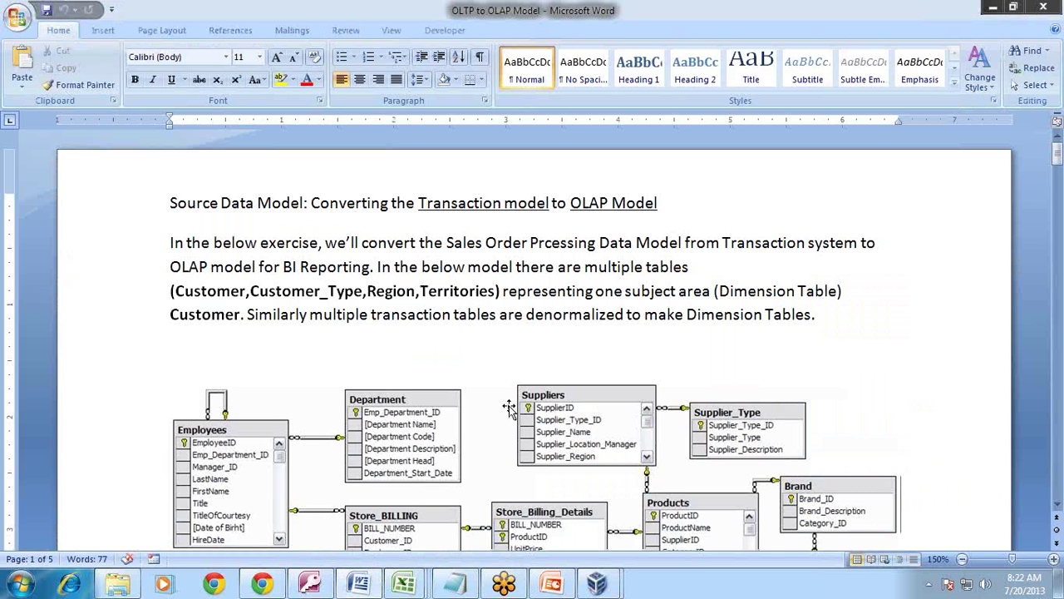
scroll(509, 407, down, 5)
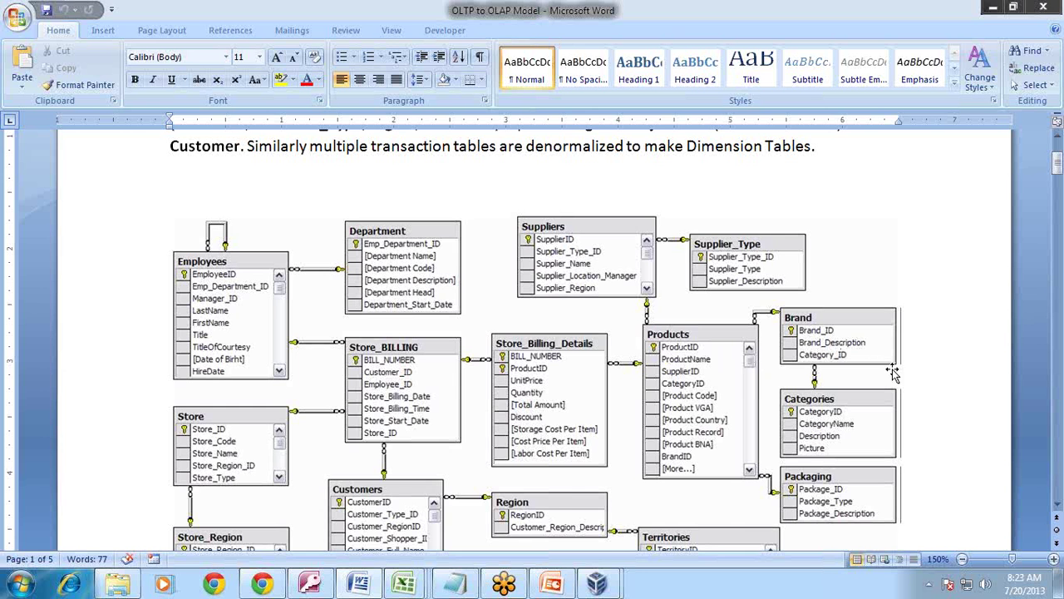
scroll(893, 374, down, 5)
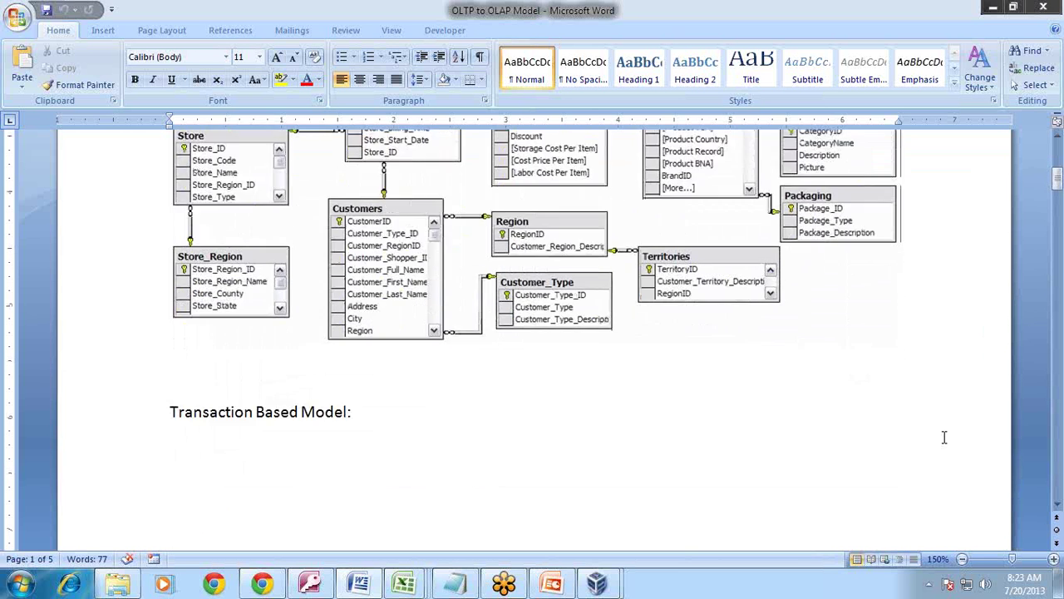
scroll(944, 437, down, 14)
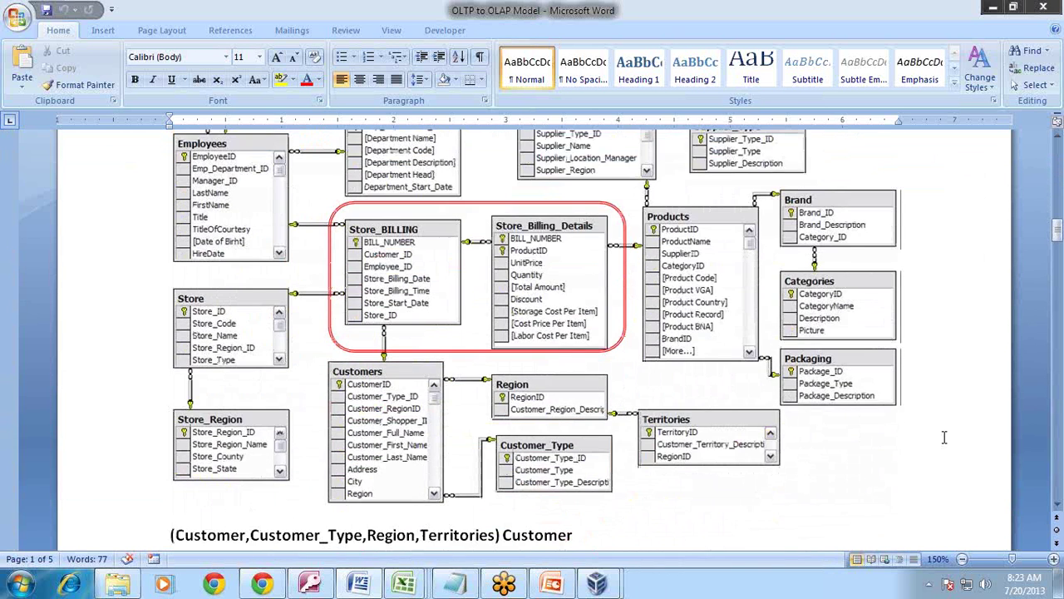
scroll(943, 437, down, 9)
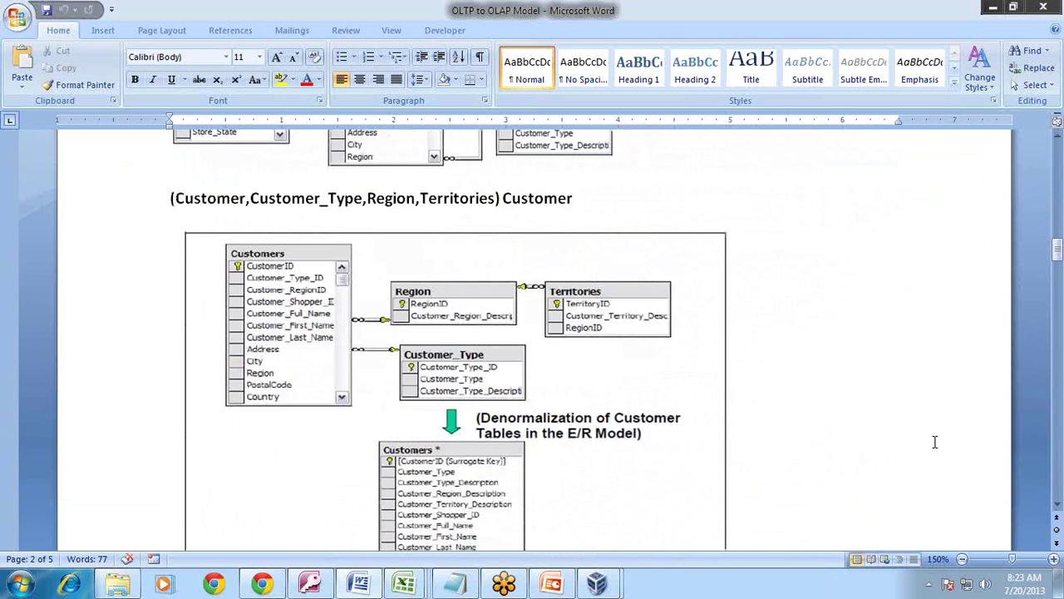
scroll(907, 451, down, 15)
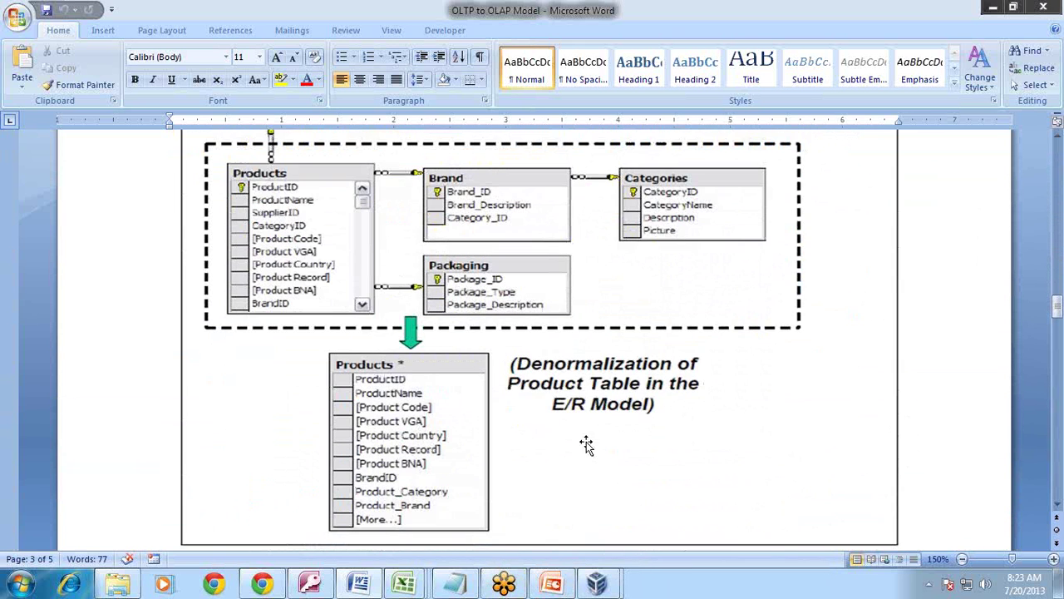
scroll(636, 391, down, 5)
scroll(644, 390, down, 15)
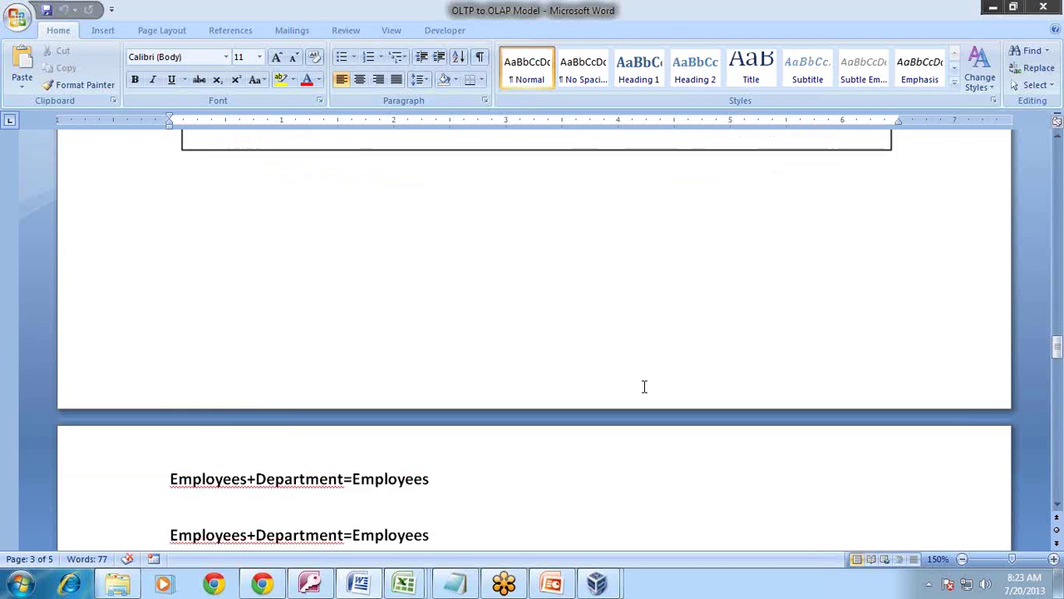
scroll(642, 387, down, 18)
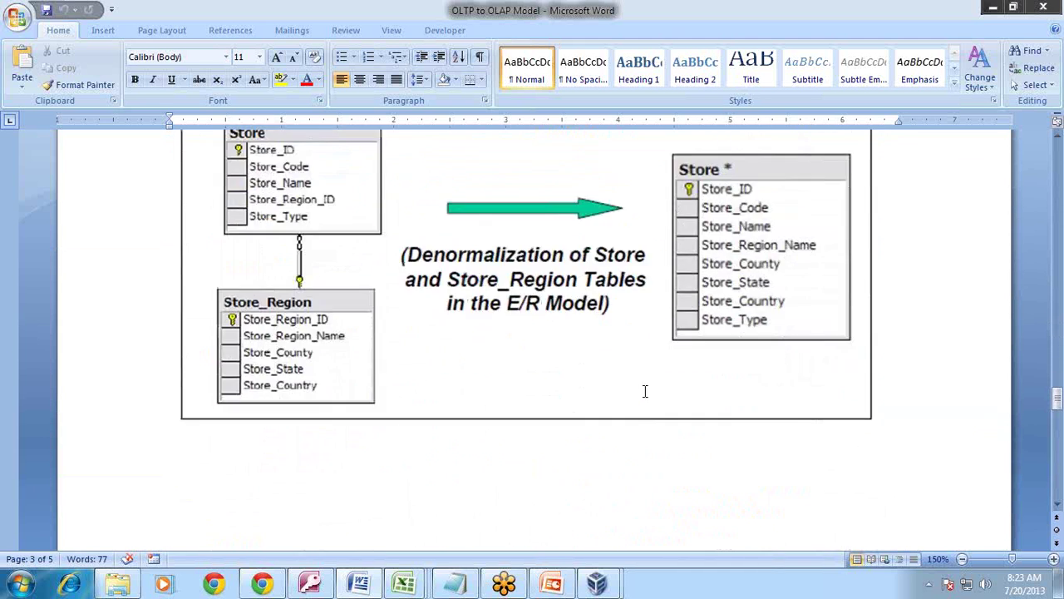
scroll(638, 422, down, 6)
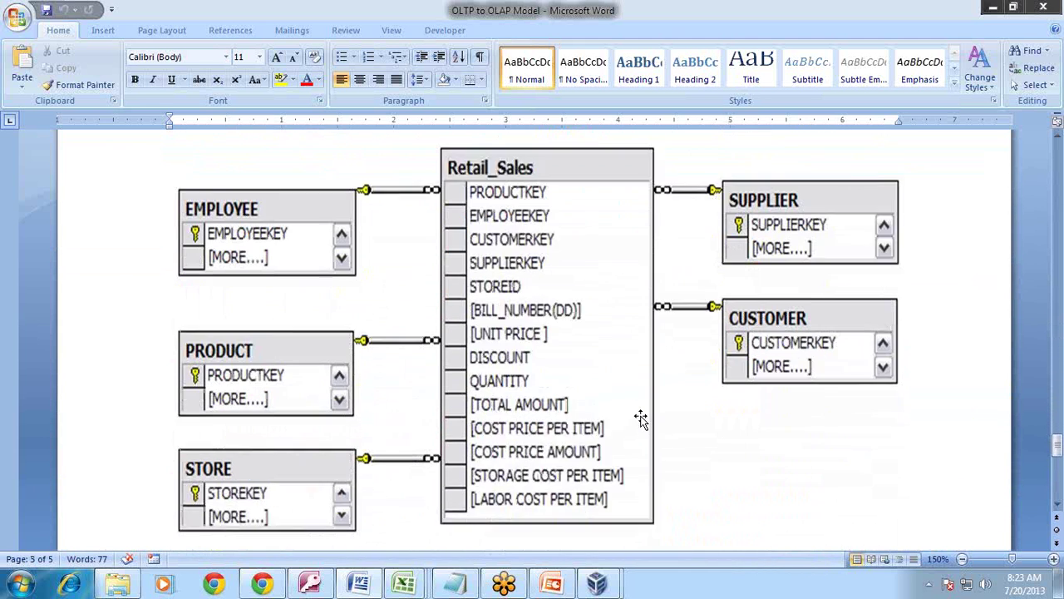
Step: Return to Notepad and, after a blank line below "d) Access needs", add "Transaction Model/Multiple Data Source/semi structure Data Source----"
click(456, 585)
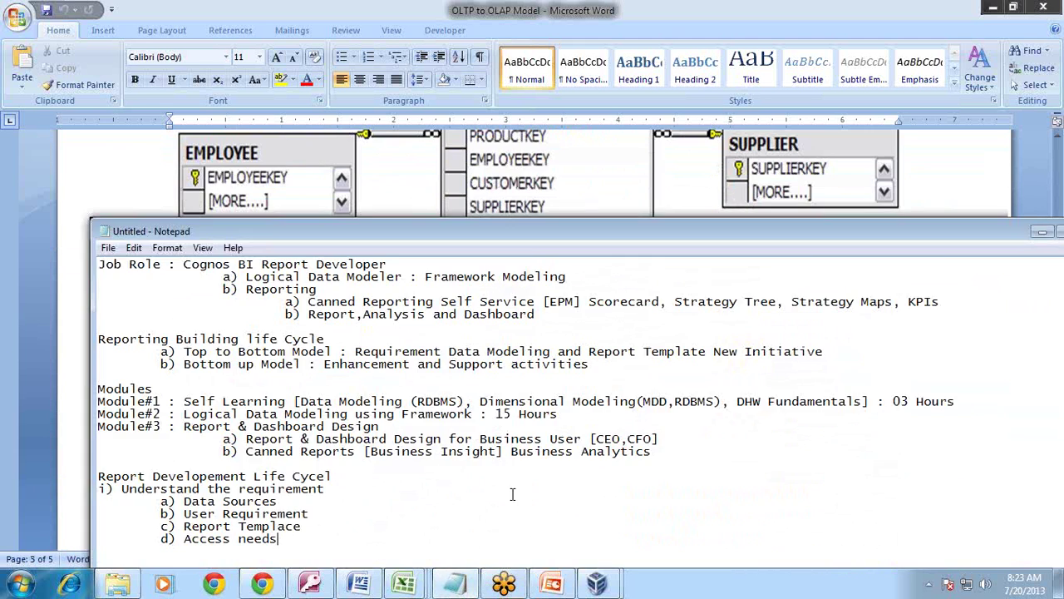
scroll(510, 493, down, 2)
click(403, 462)
key(Return)
key(Return)
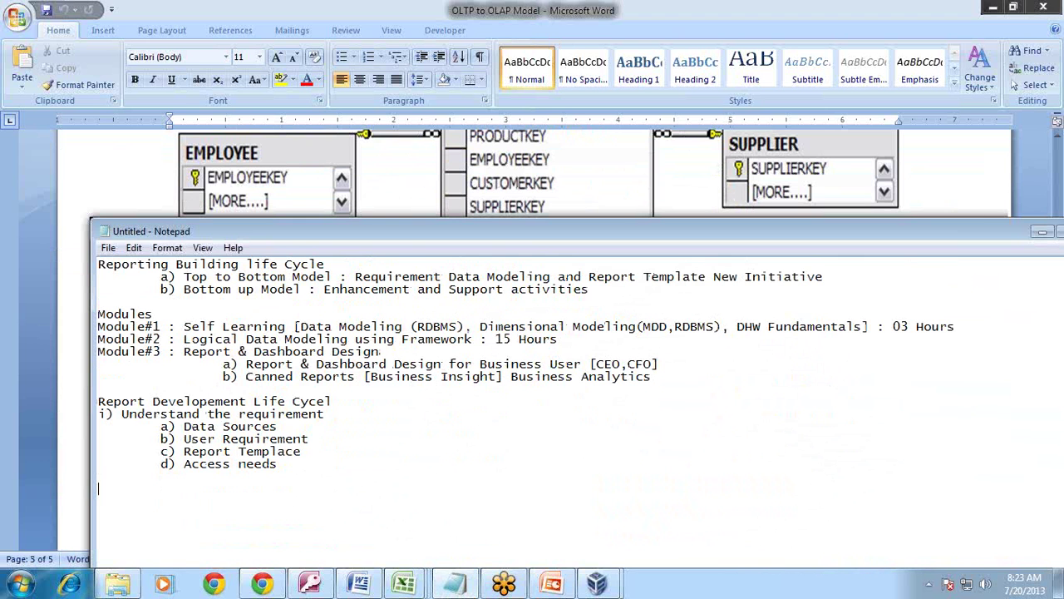
text(Transaction Model)
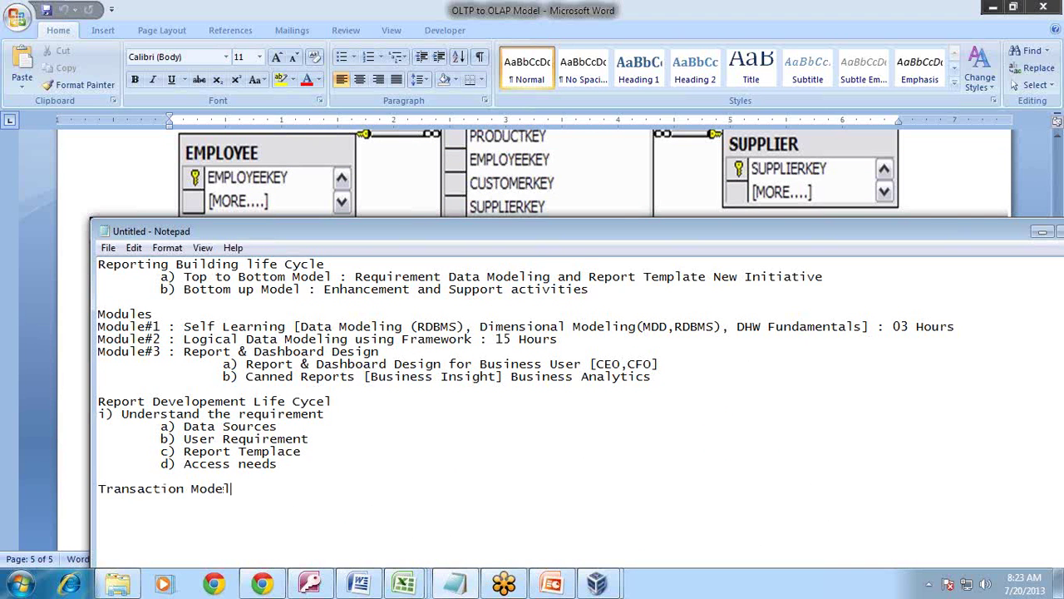
text(/Multiple Data Sou)
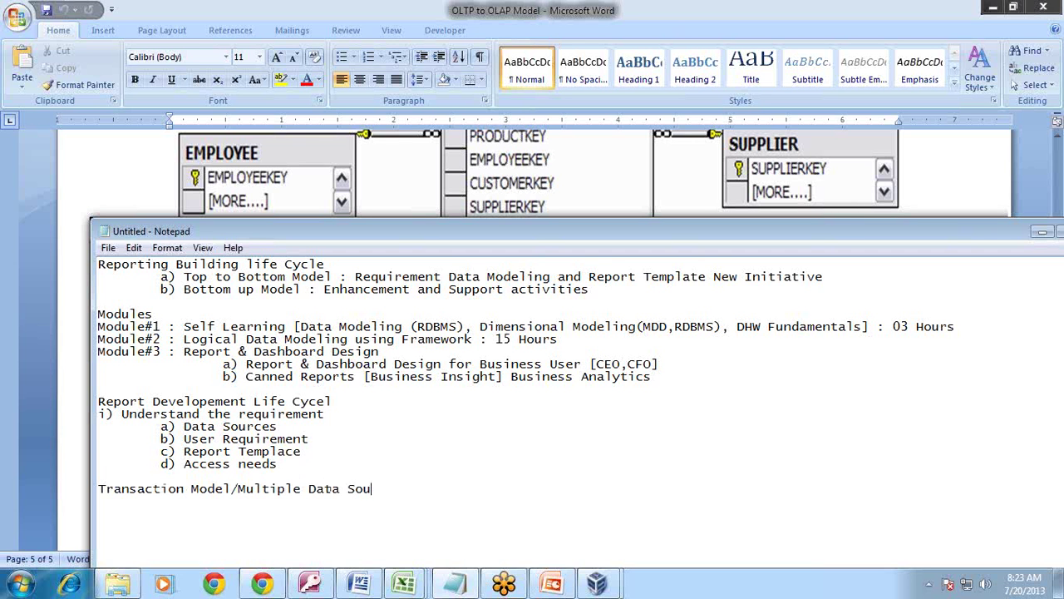
text(rce/semi struct)
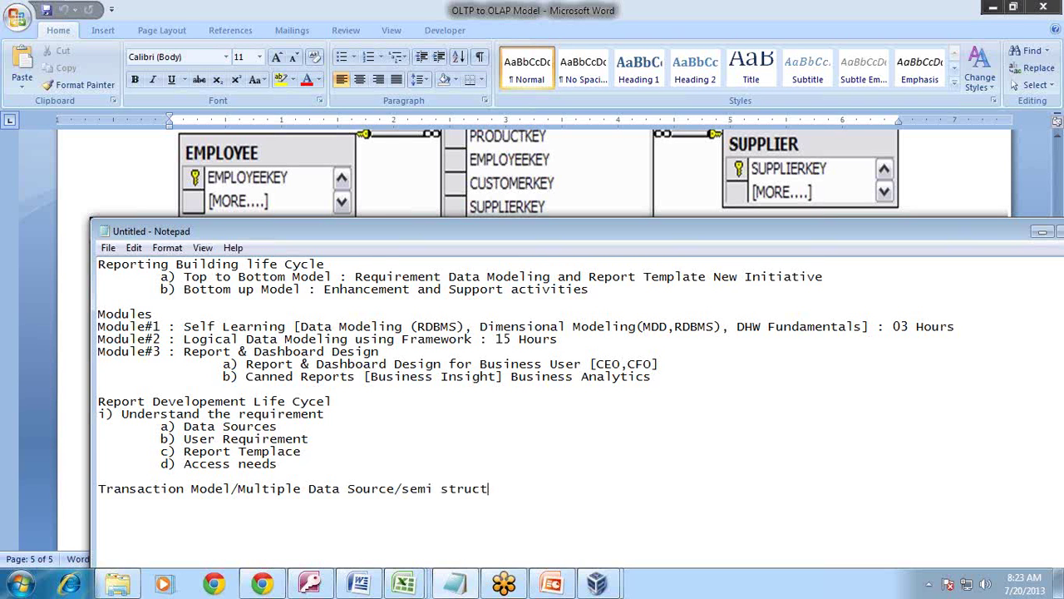
text(ure Data Source----)
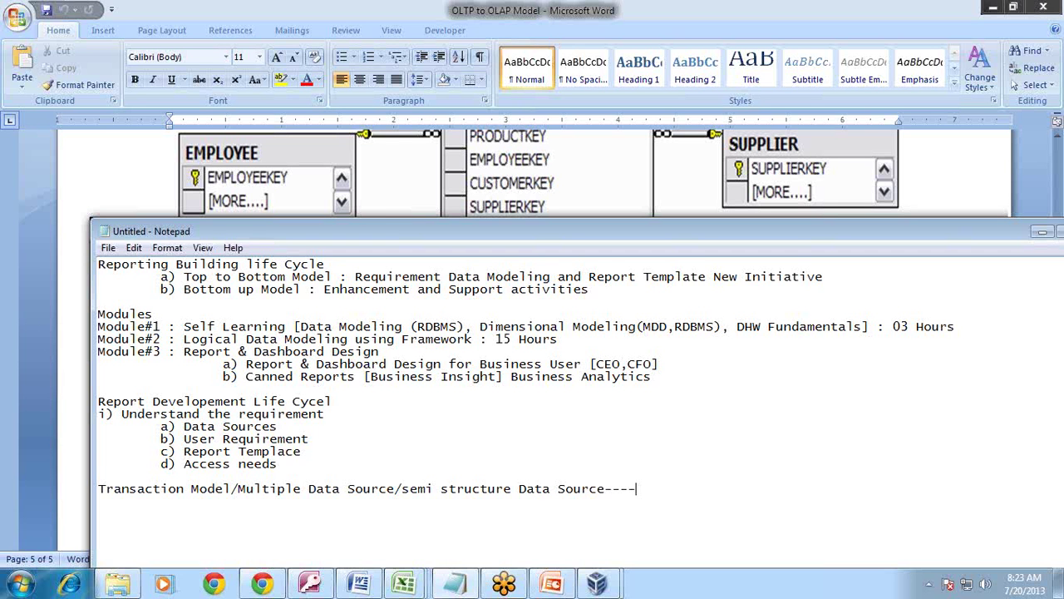
Step: Complete the Transaction Model line with ">Convert it in a way that makes reporting easy."
text(>Convert it into)
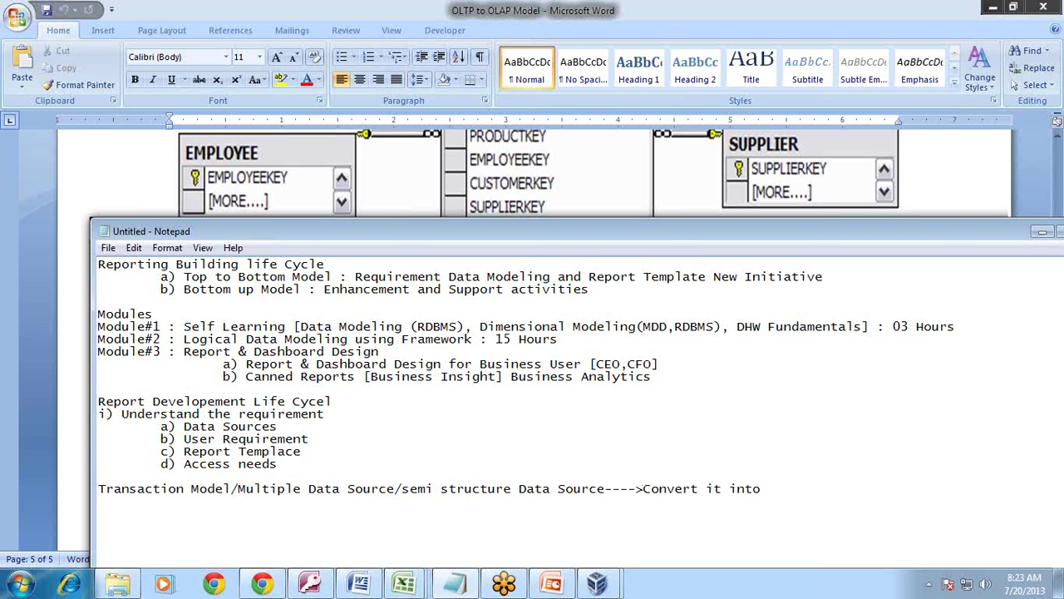
key(BackSpace)
key(BackSpace)
key(BackSpace)
text(a way that makes re)
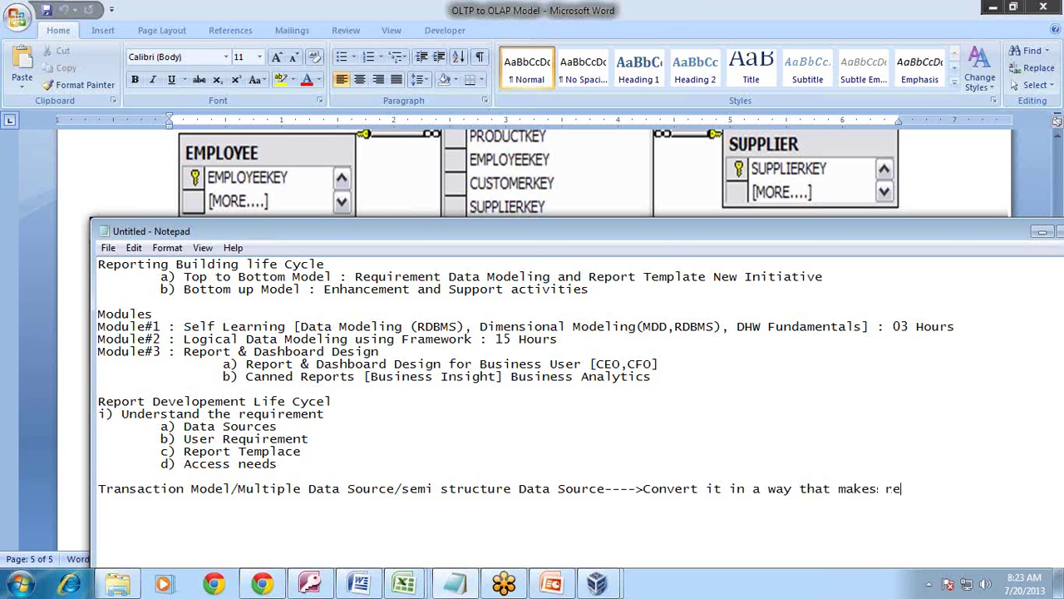
text(port ing easy.)
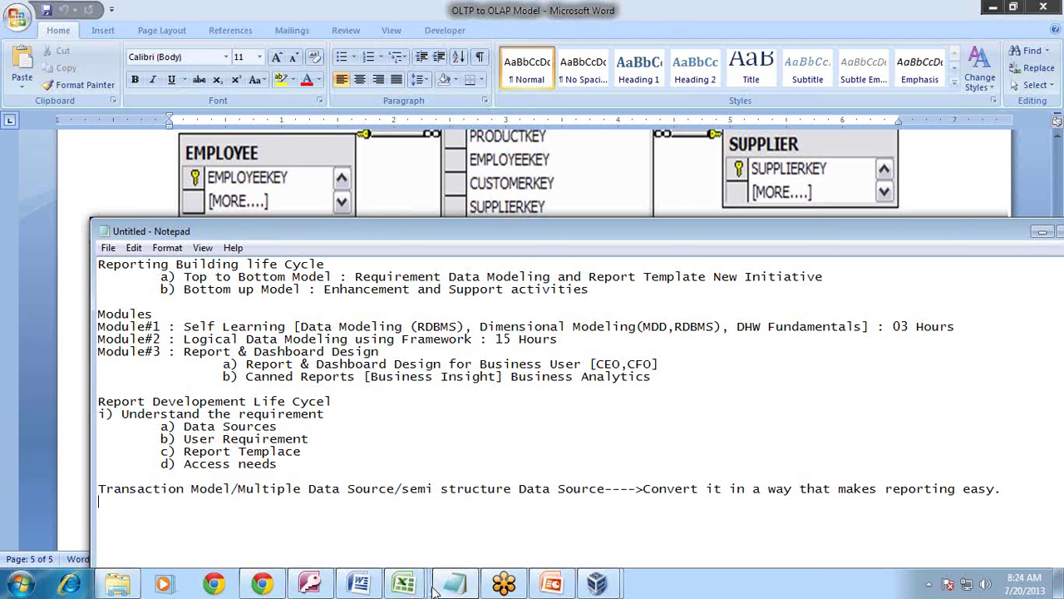
Step: Switch to the Sales Analysis Sheet workbook in Excel and view the dimension and fact tables on its Dimensions sheet
mouse_move(416, 586)
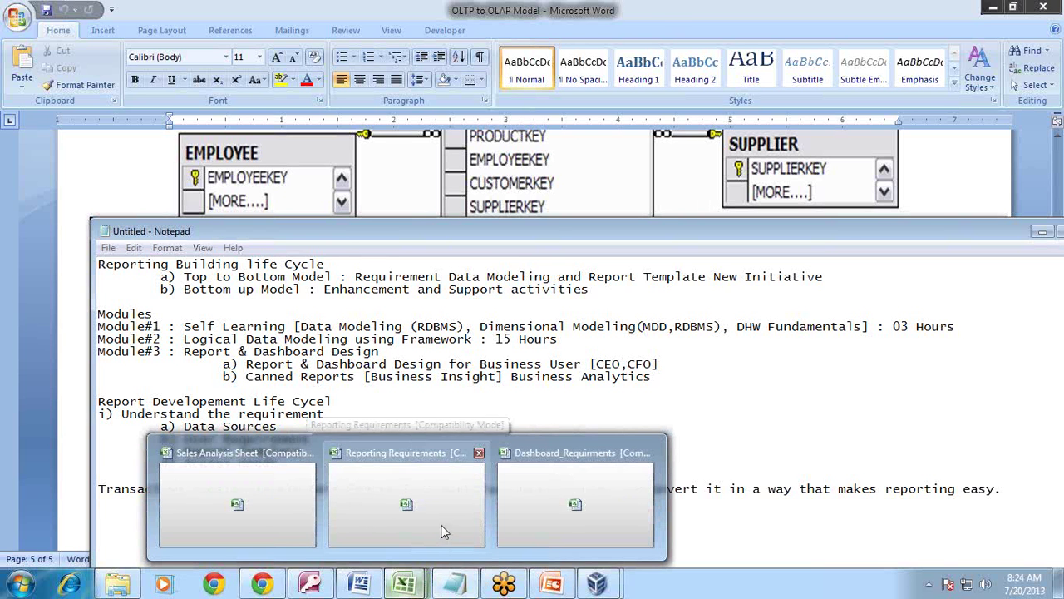
click(273, 505)
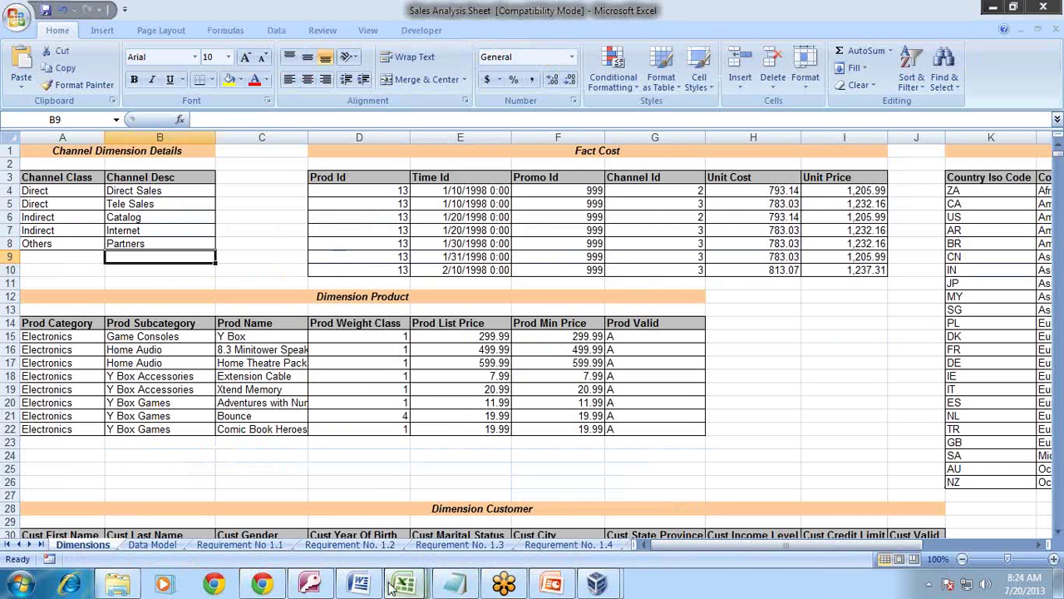
click(416, 456)
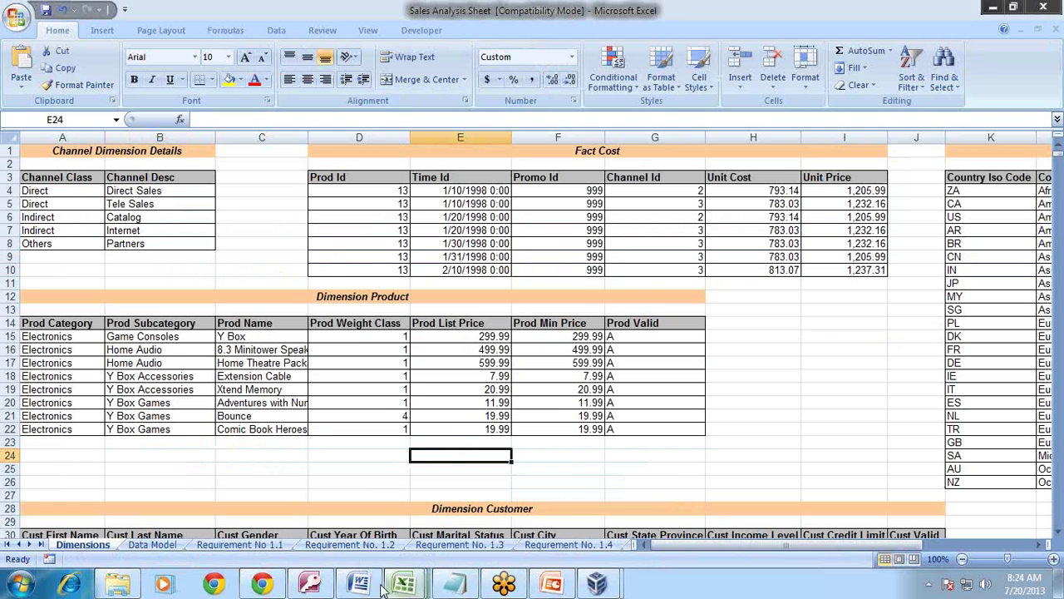
Step: Switch to the Reporting Requirements workbook and examine its HeadCOunts, Expenditures and Revenue sheets
mouse_move(405, 585)
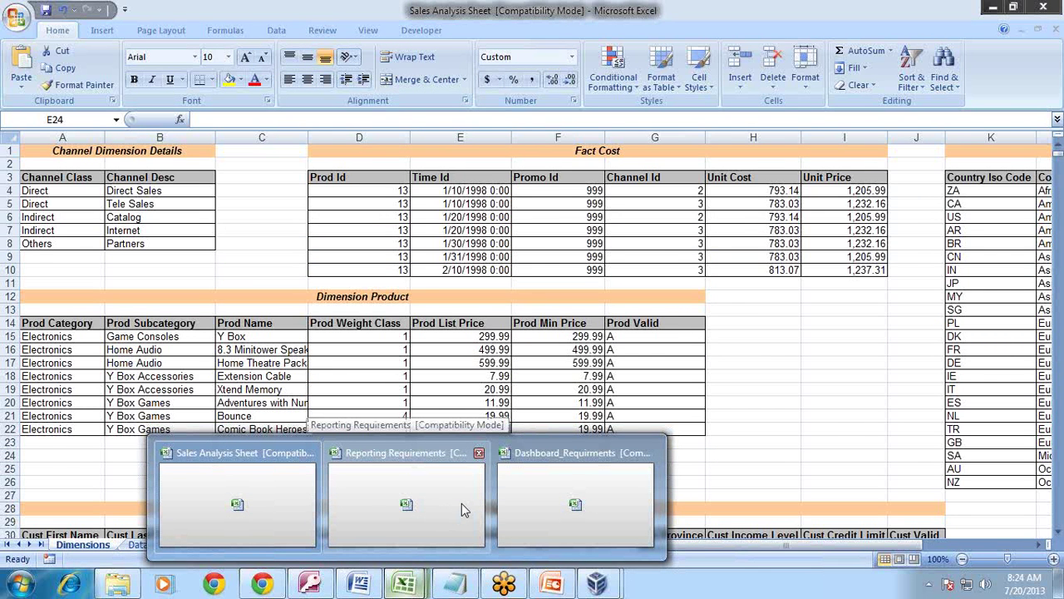
click(461, 503)
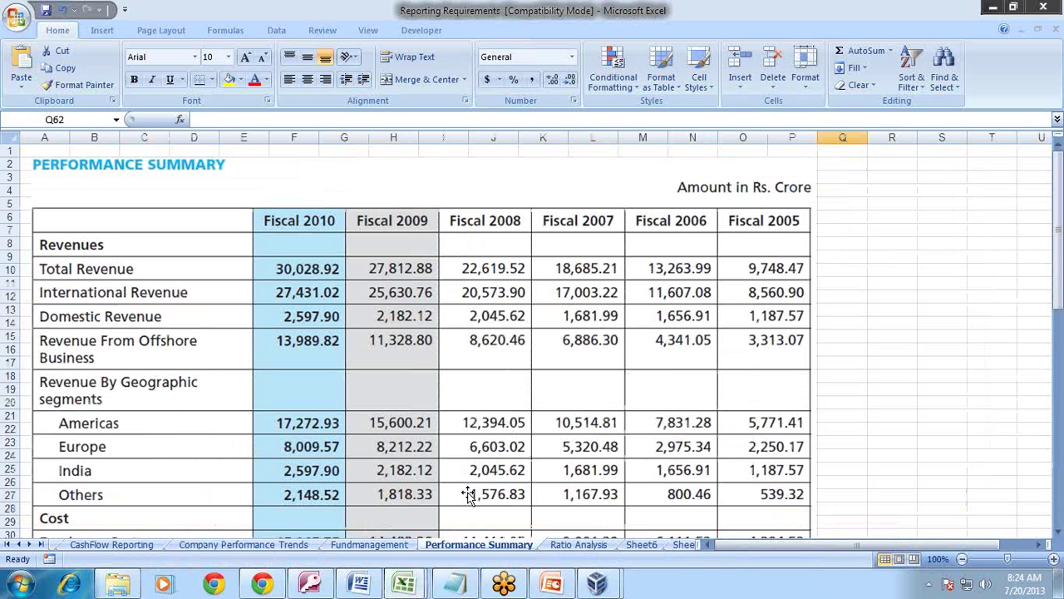
click(8, 545)
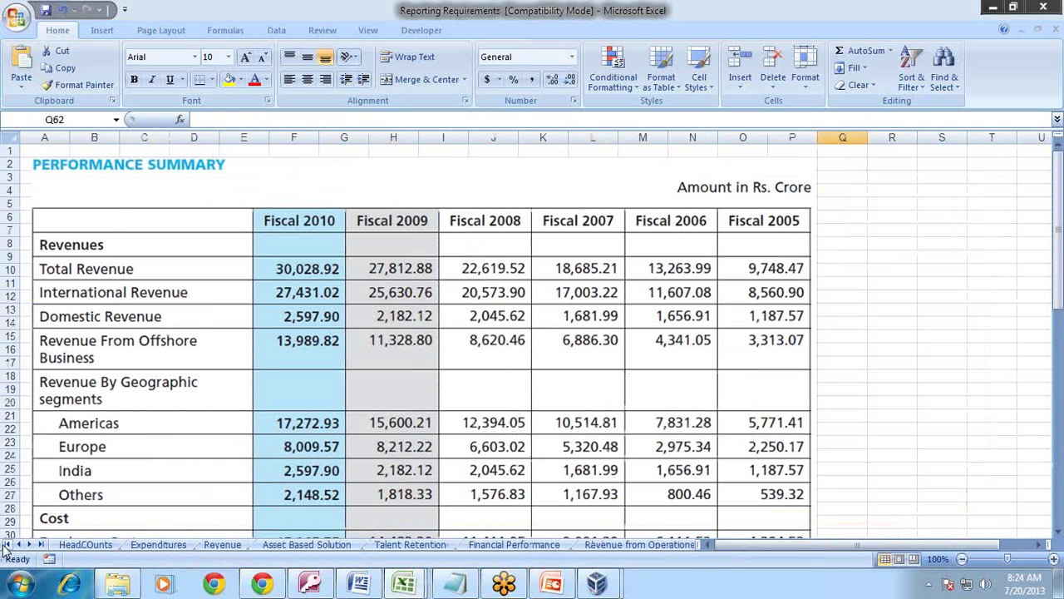
click(67, 546)
click(146, 546)
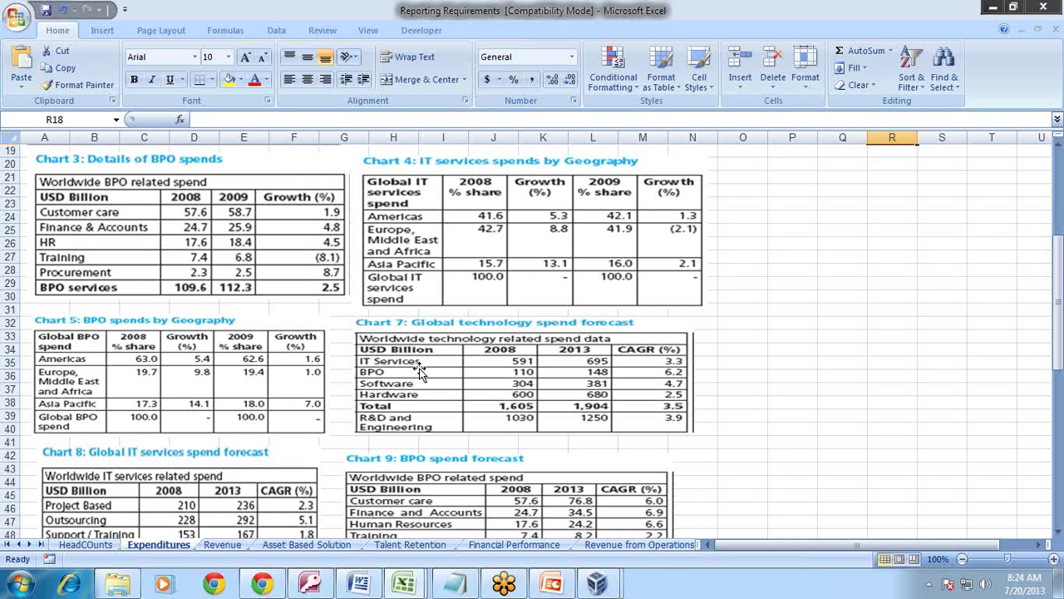
click(231, 550)
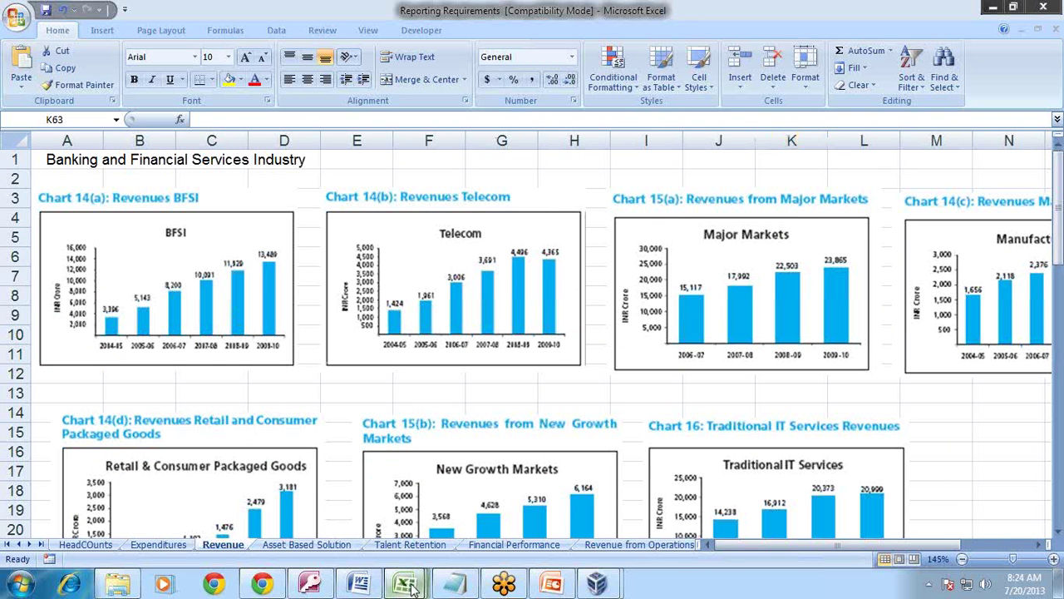
Step: Switch to the Dashboard_Requirments workbook and view the tables and charts on its Integrated Dashboard sheet
mouse_move(408, 586)
click(419, 504)
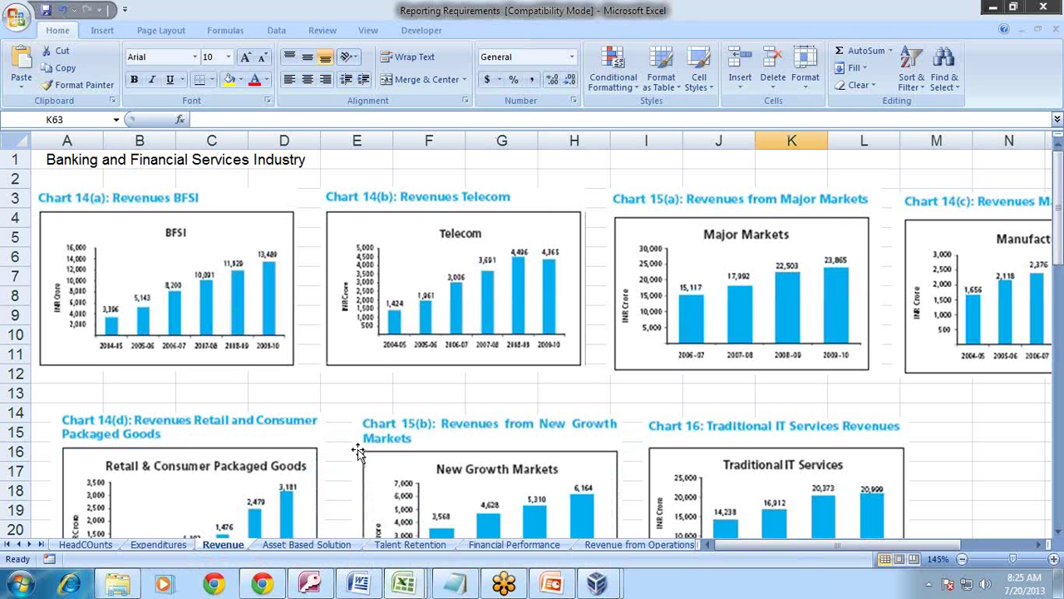
mouse_move(405, 585)
click(419, 511)
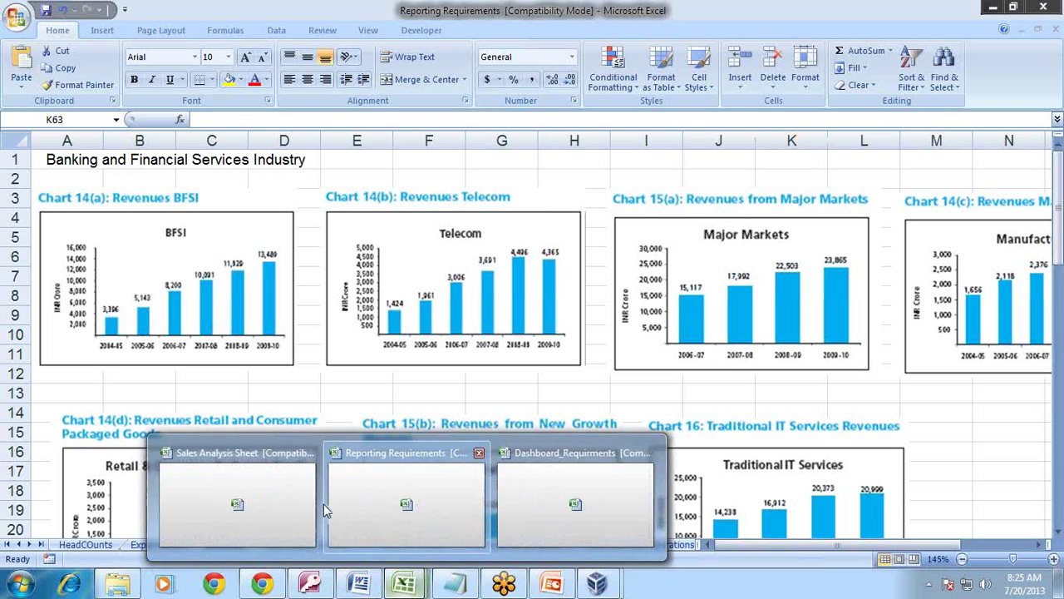
click(511, 511)
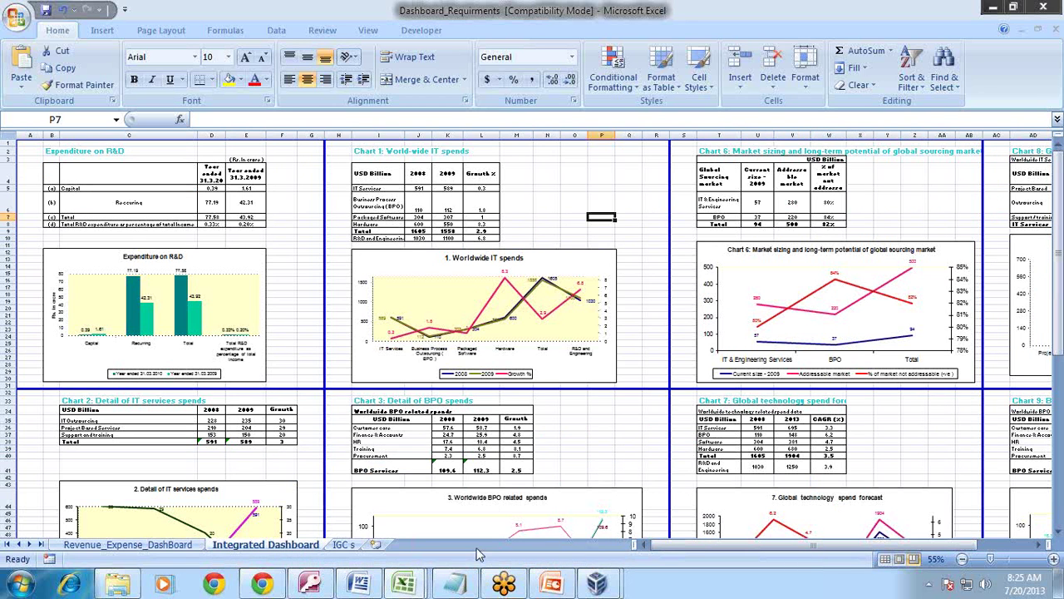
Step: Switch to the Sales Analysis Sheet workbook and view its requirement sheets No. 1.1 through 1.4
mouse_move(405, 584)
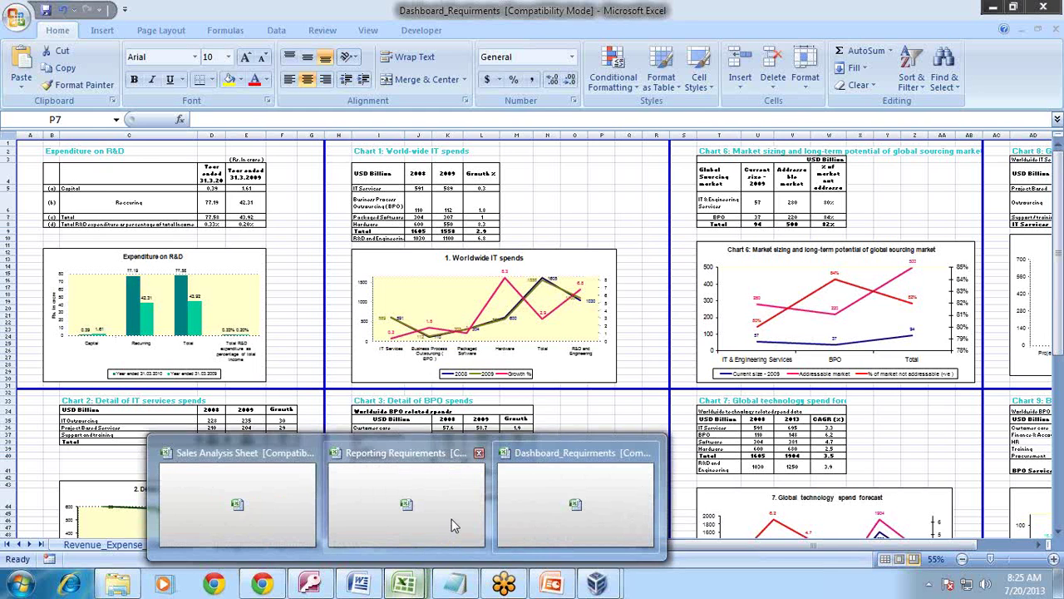
click(443, 533)
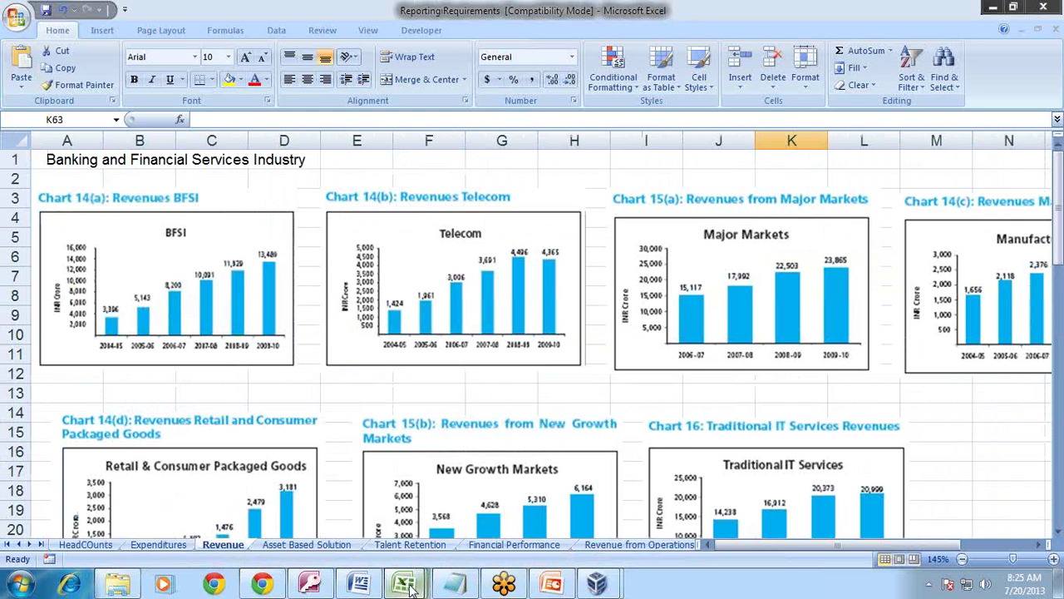
mouse_move(424, 578)
click(271, 492)
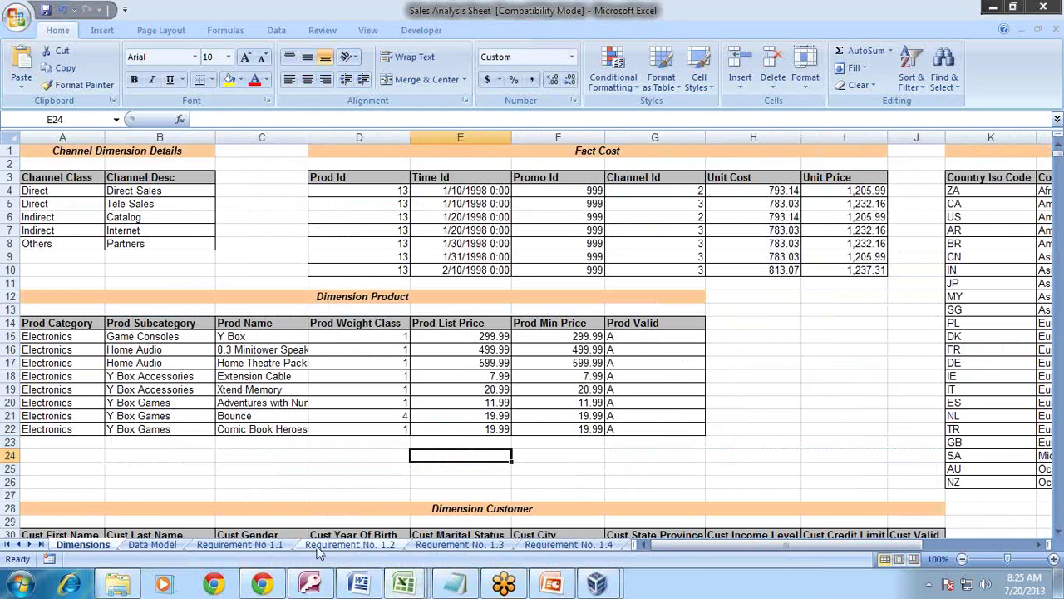
click(235, 547)
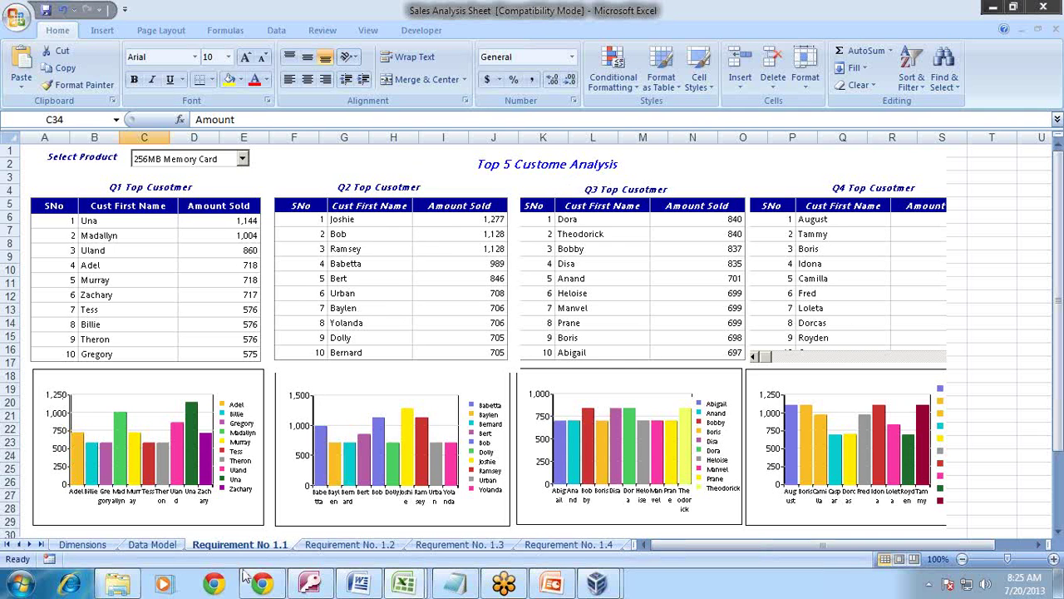
click(334, 547)
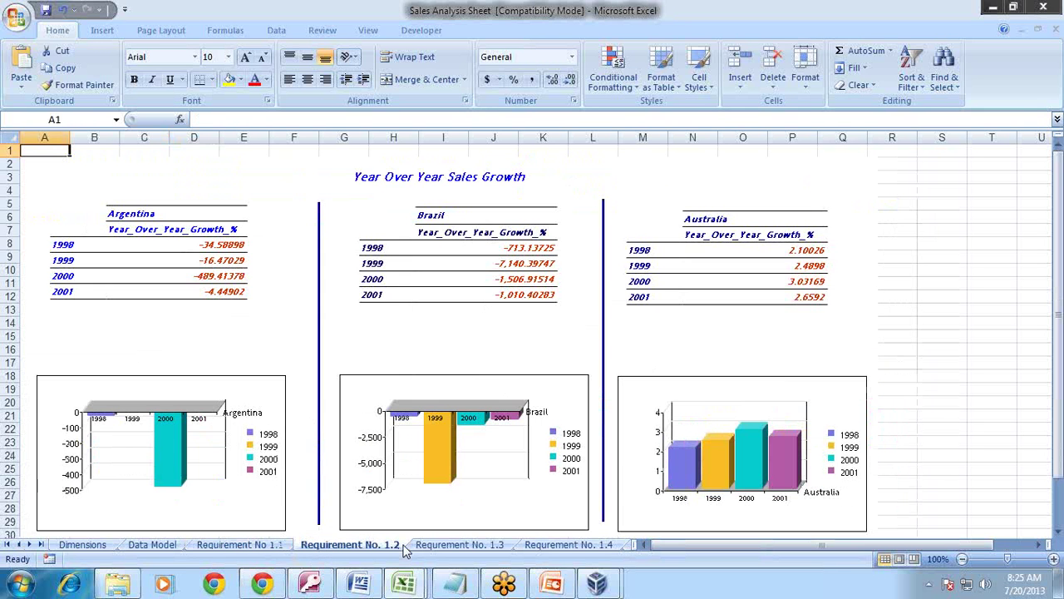
click(455, 547)
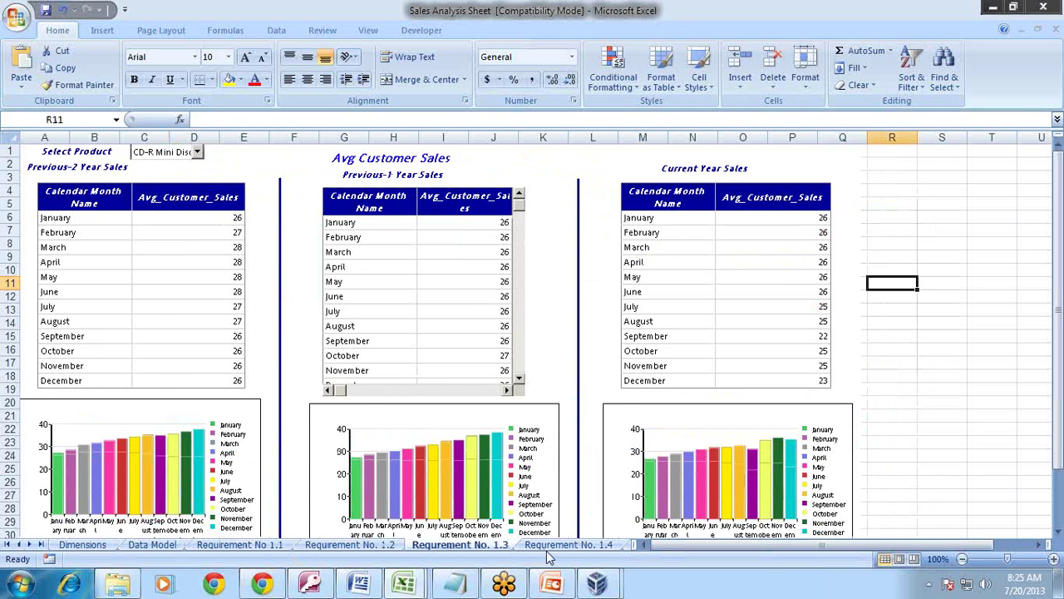
click(546, 547)
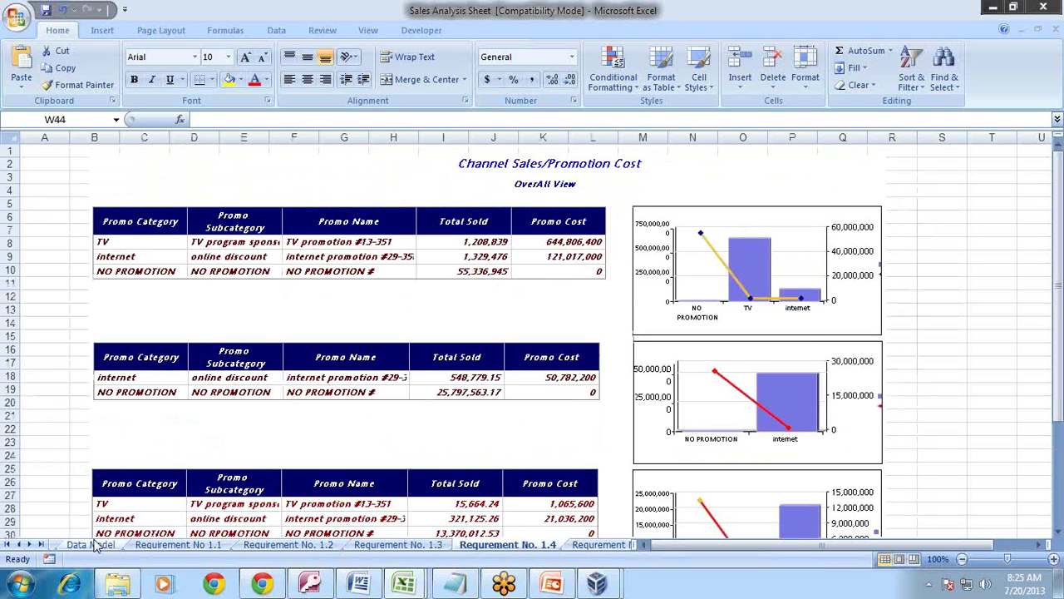
Step: View the Data Model sheet, then highlight the channel class and description rows under Channel Dimension Details on the Dimensions sheet
click(18, 545)
click(141, 547)
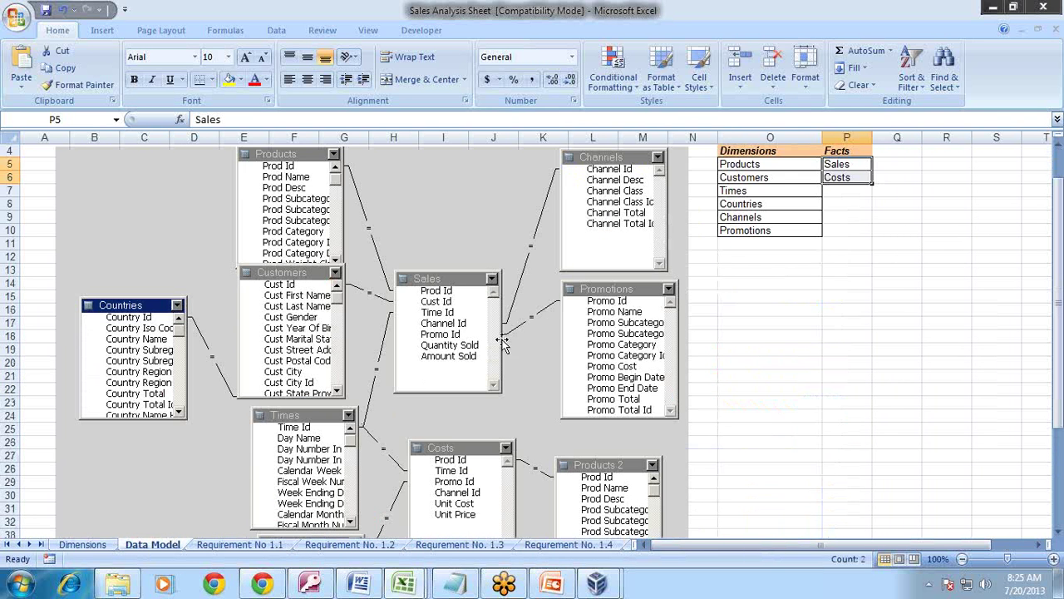
click(83, 545)
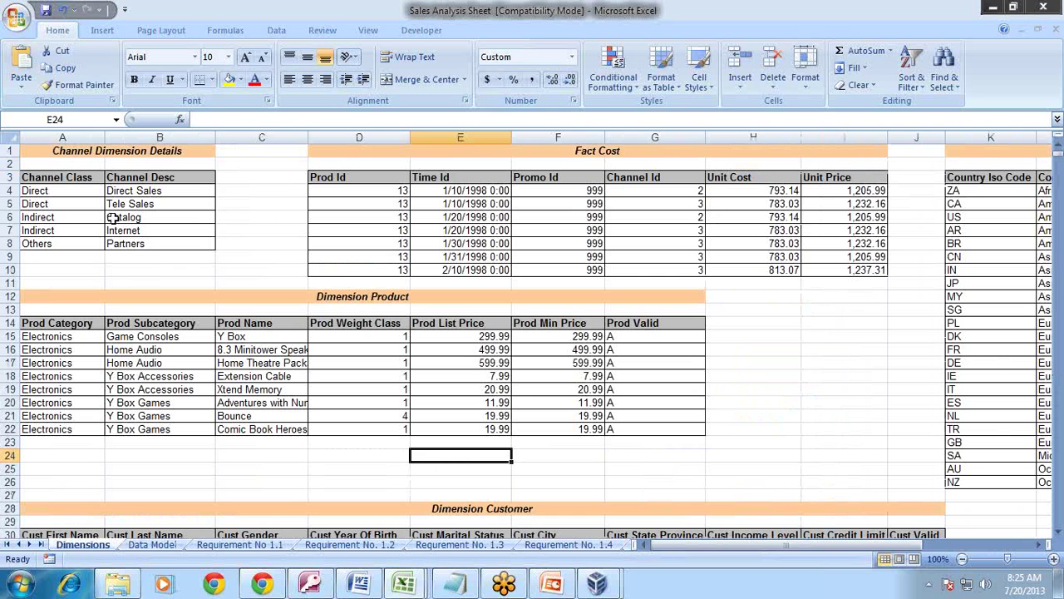
drag(64, 190, 157, 244)
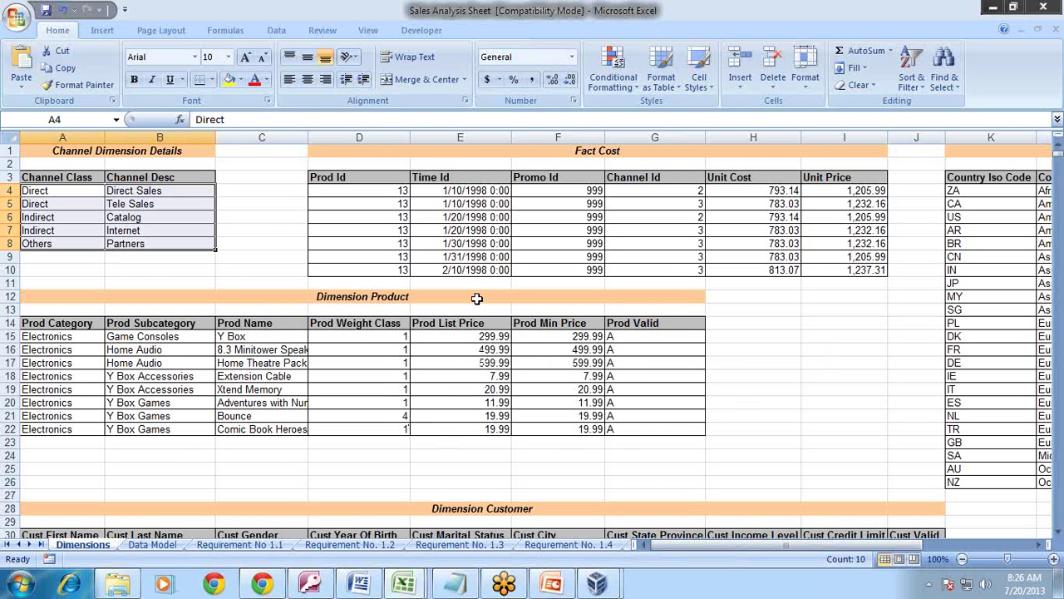
Step: Switch to the Notepad outline and extend item b) to read "User Requirements [A new reports, Existing Reports]"
click(466, 584)
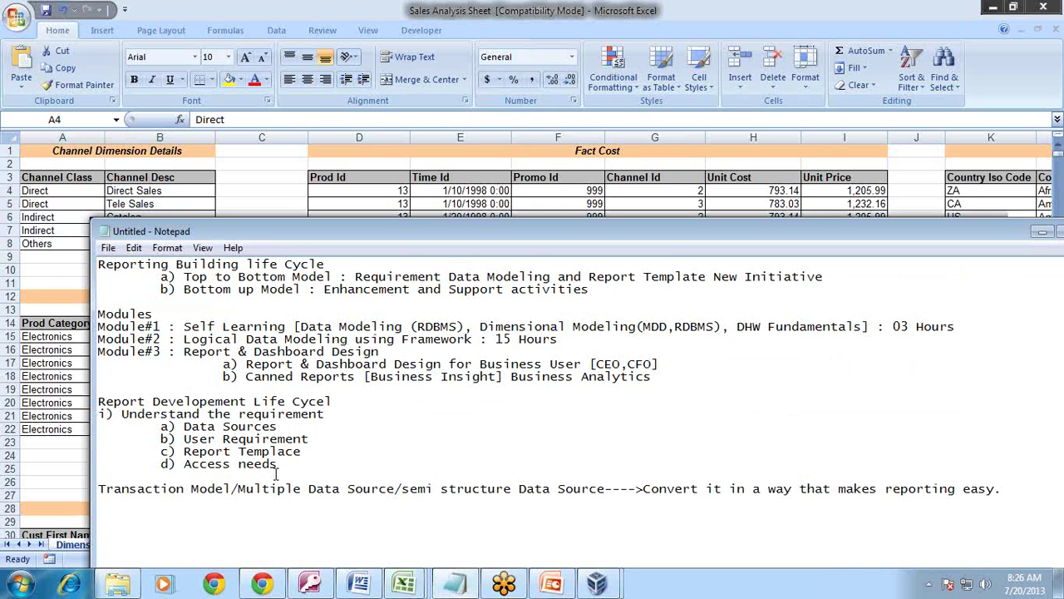
click(335, 406)
drag(331, 402, 97, 402)
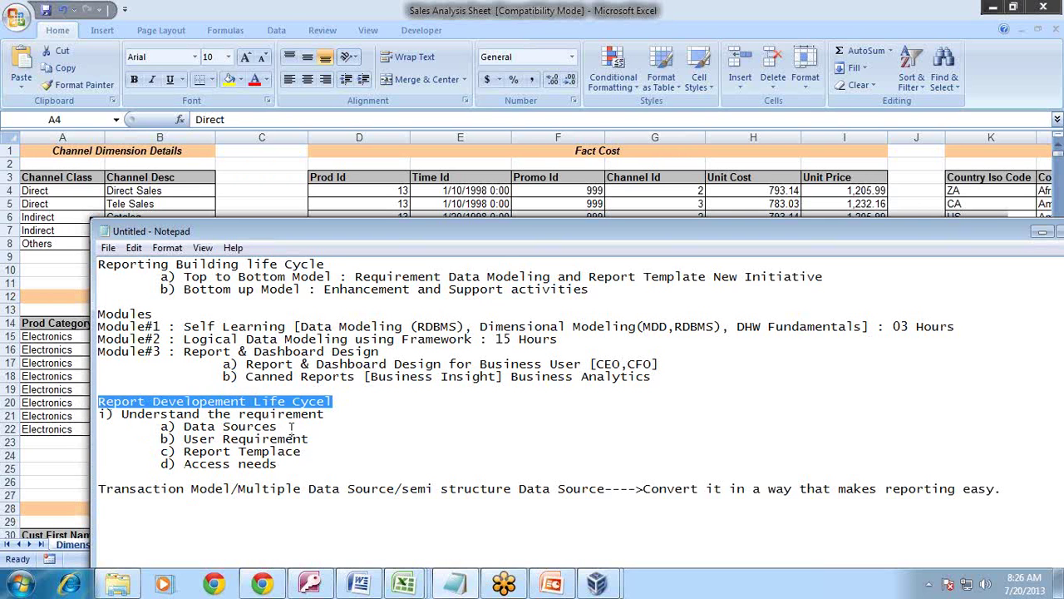
drag(287, 427, 177, 426)
drag(309, 439, 207, 439)
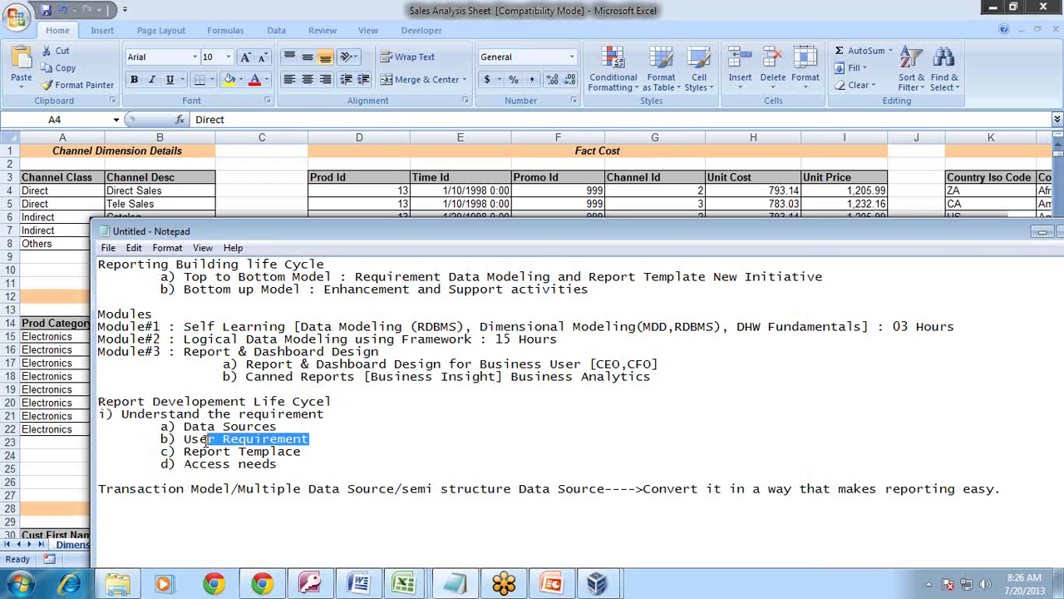
click(320, 436)
text(s )
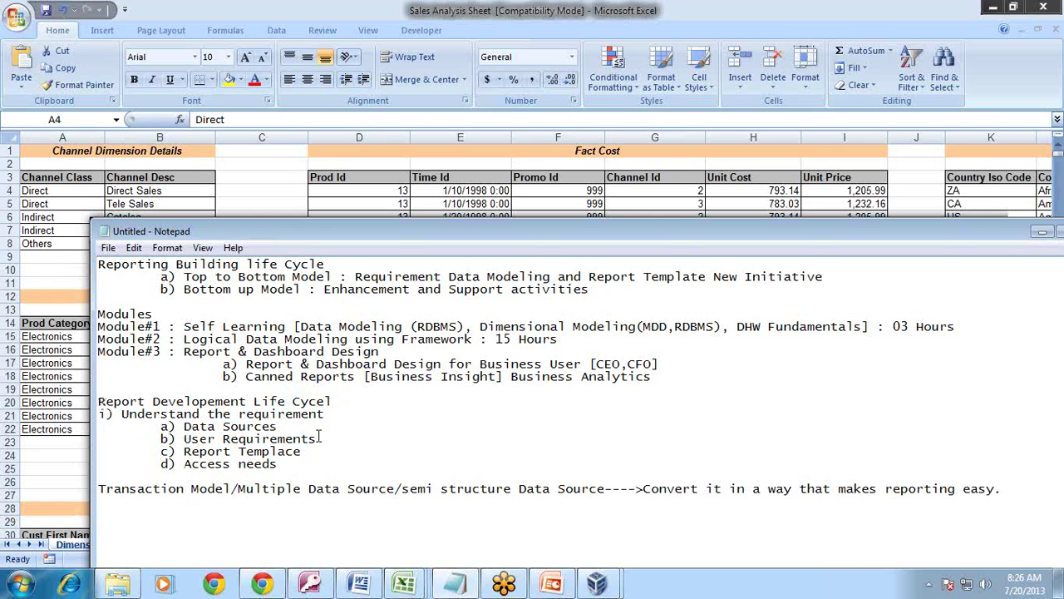
text([A new)
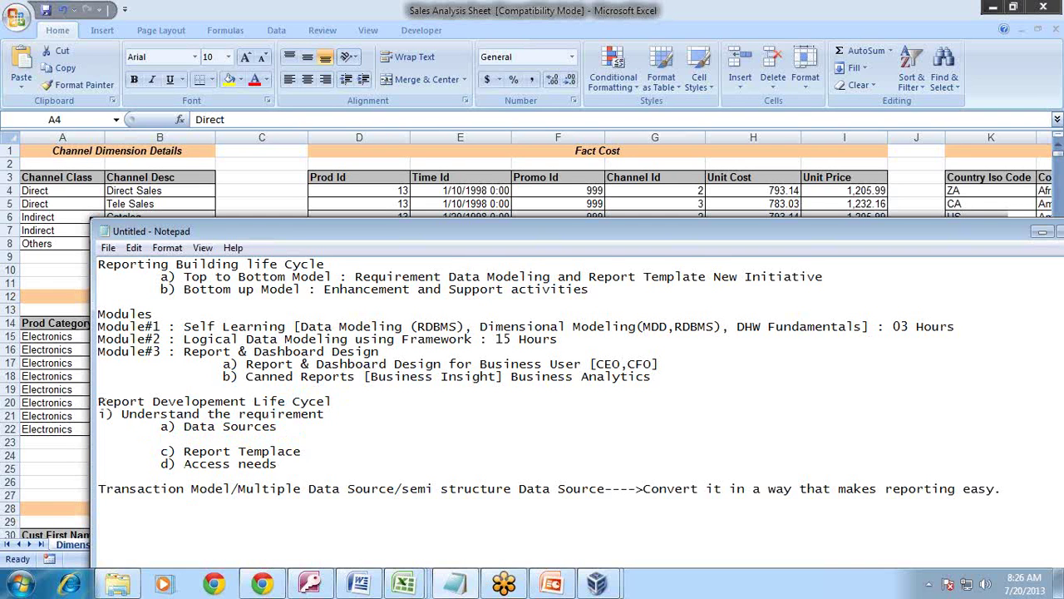
text( report)
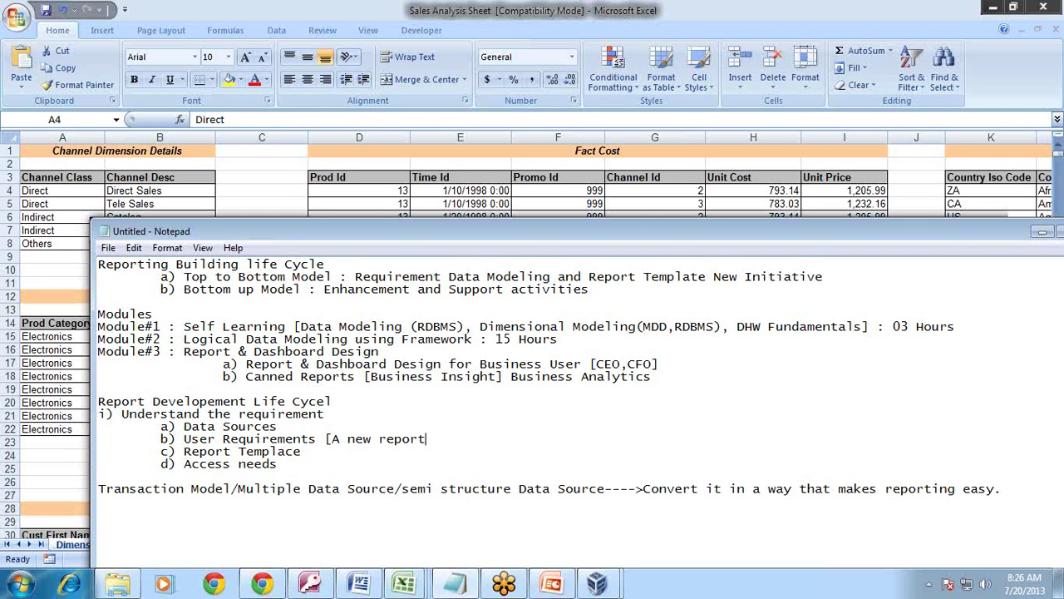
text(s, Existing Reports)
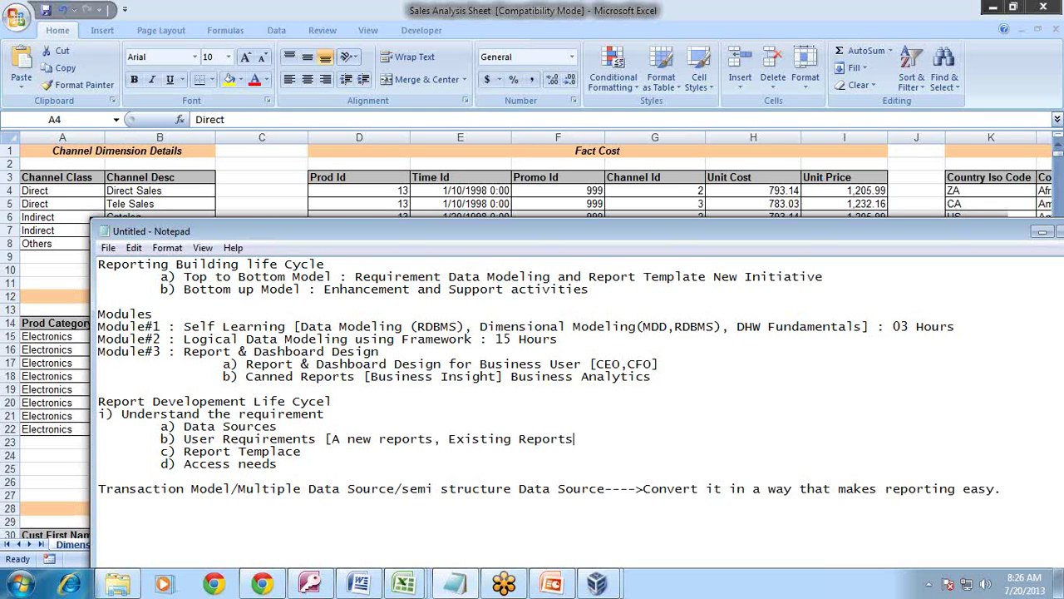
text(])
Step: Correct the misspelled last word of item c) so it reads "Report Template"
click(313, 451)
key(BackSpace)
key(BackSpace)
text(te)
Step: Extend item d) Access needs with "[CEO overall org structure, GHR Manager : HR Details, Busines Analyst Sales]"
key(Down)
text([CEO overall org struct)
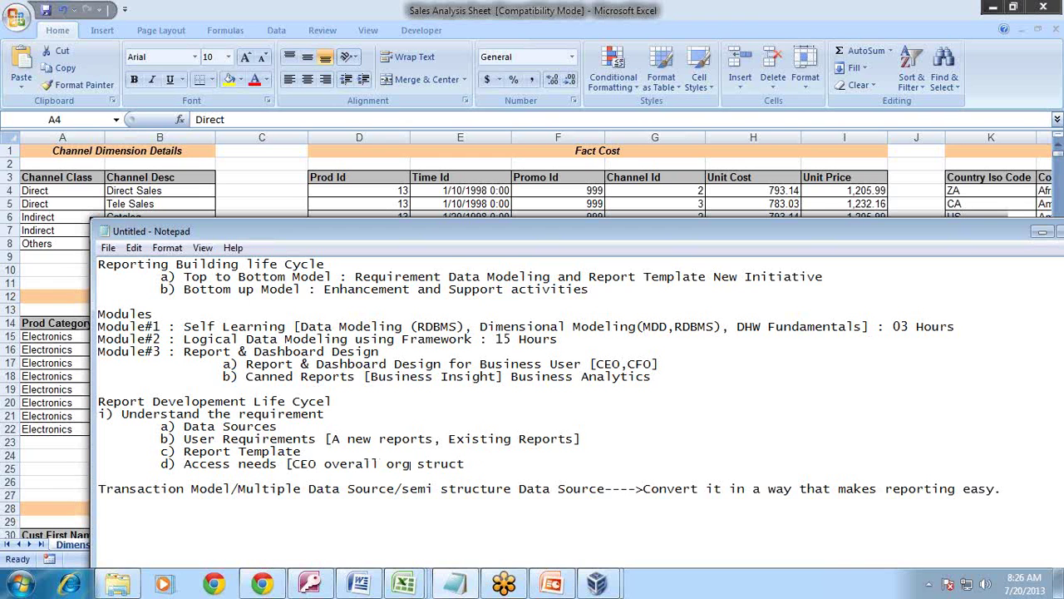
text(ure , GHR Manager : )
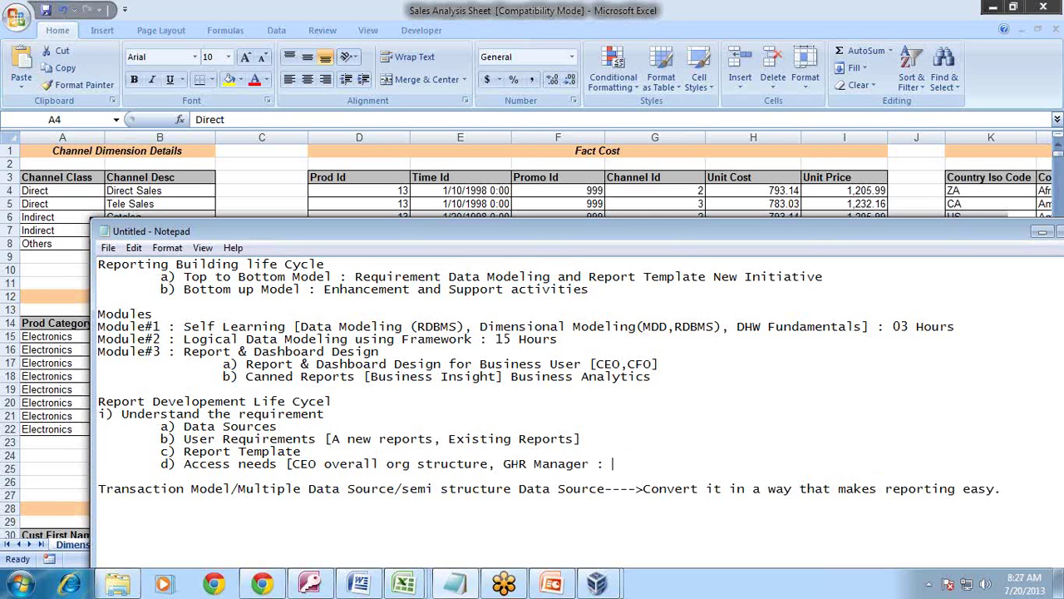
text(HR Details, Busioness)
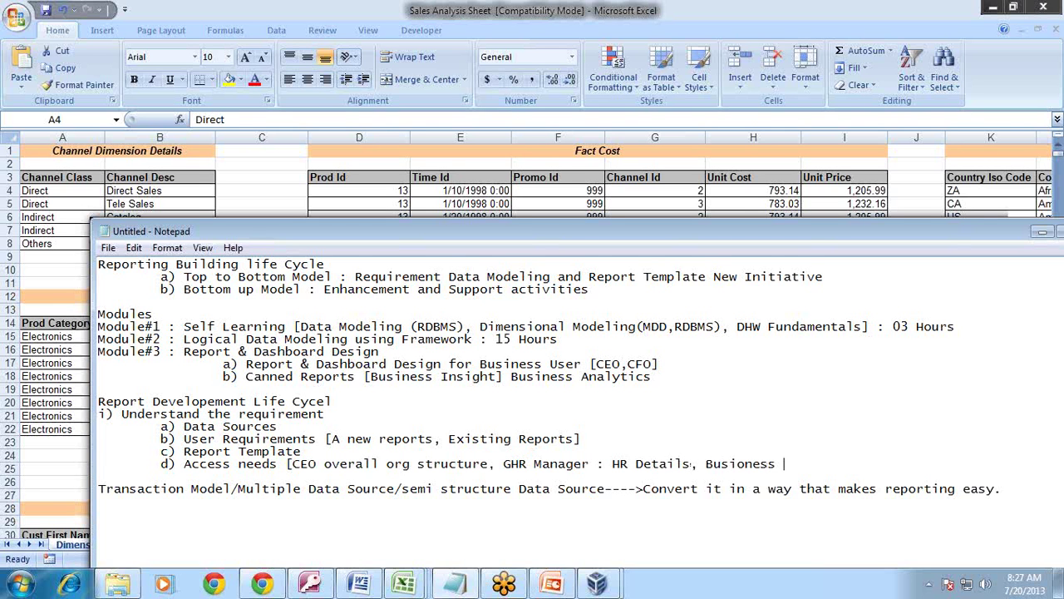
key(BackSpace)
key(BackSpace)
key(BackSpace)
key(BackSpace)
key(BackSpace)
text(nes Analyst Sales])
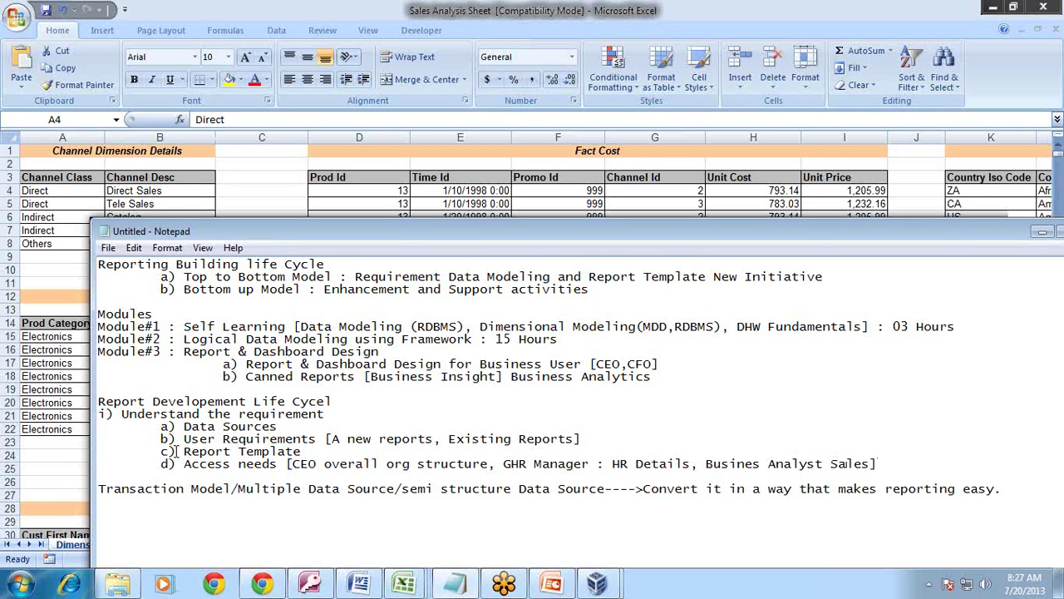
Step: Correct the last word of the "Report Developement Life" heading to "Cycle"
click(332, 400)
key(BackSpace)
key(BackSpace)
text(le)
Step: Add the heading "ii) Business Logical Modeling" below the Access needs item, separated from it by a blank line
click(883, 463)
key(Return)
key(Tab)
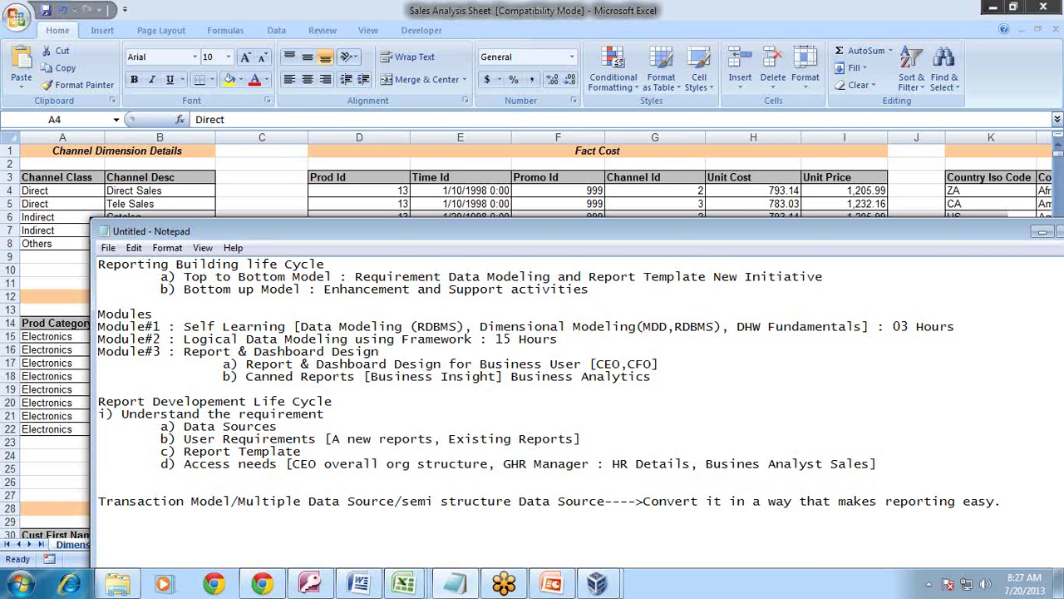
text(e))
key(BackSpace)
key(BackSpace)
key(BackSpace)
key(BackSpace)
text(ii) Business:Local)
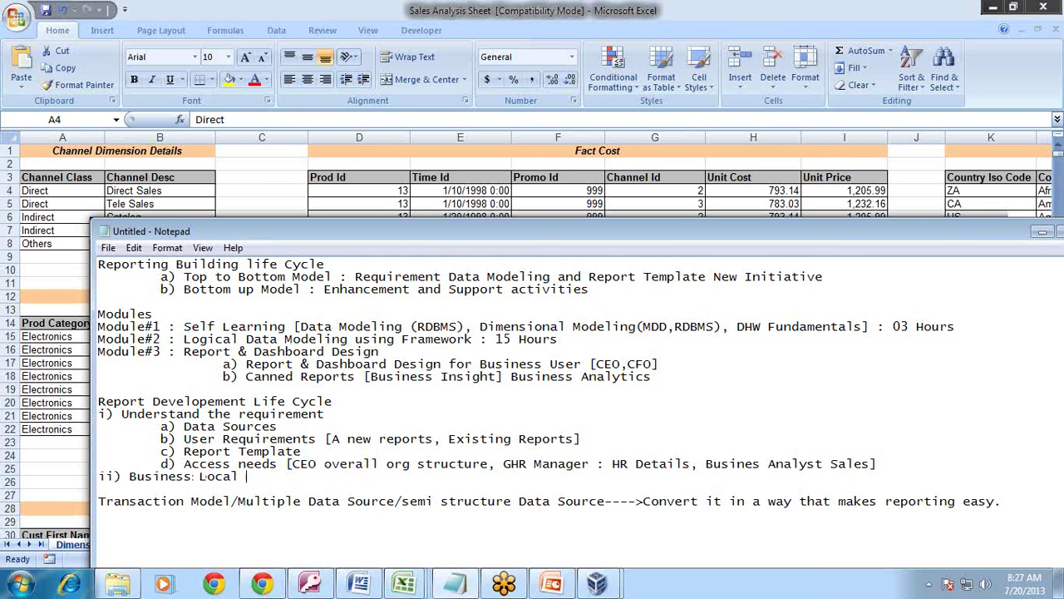
key(BackSpace)
key(BackSpace)
key(BackSpace)
key(BackSpace)
text(gical)
key(Return)
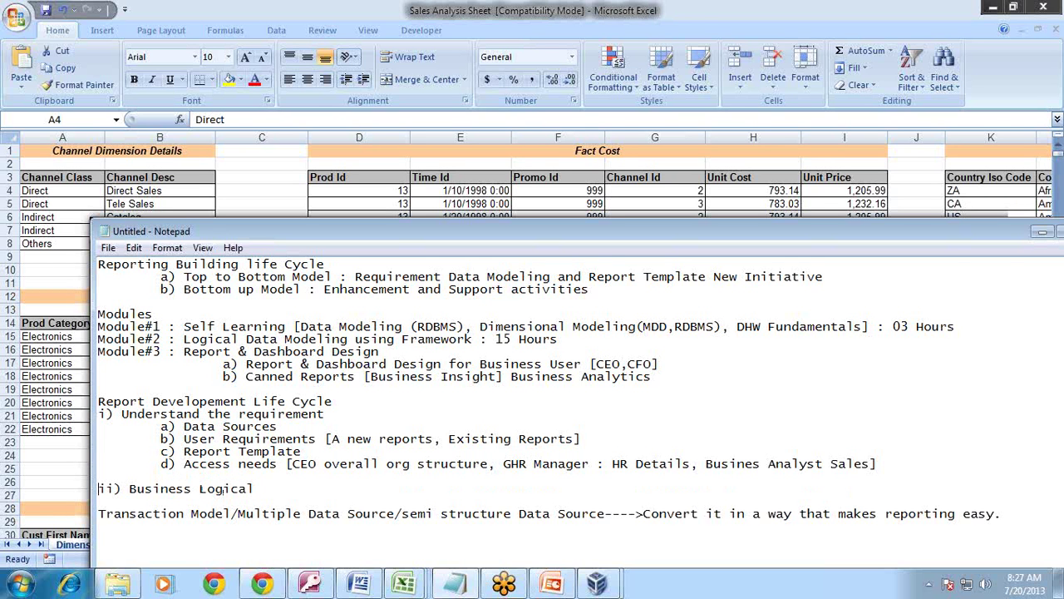
key(End)
text(Modelig)
text(g)
Step: Add the indented items "a) Data Warehousing Layer" and "b) Framework Manager" under Business Logical Modeling
key(Return)
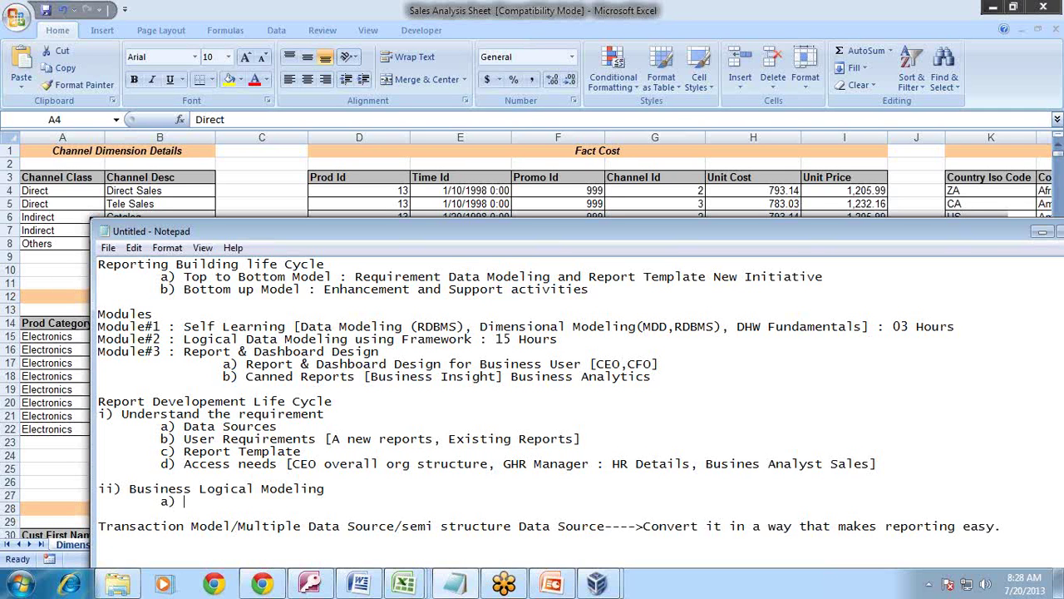
text(a) Data Warehousing)
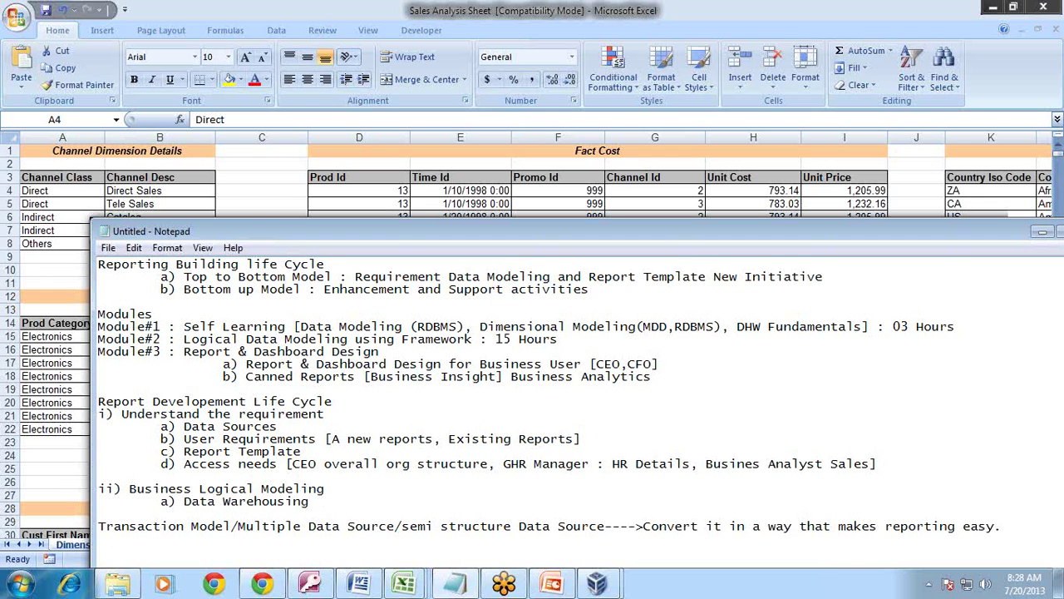
text( Layer)
key(Return)
key(Tab)
text(b)
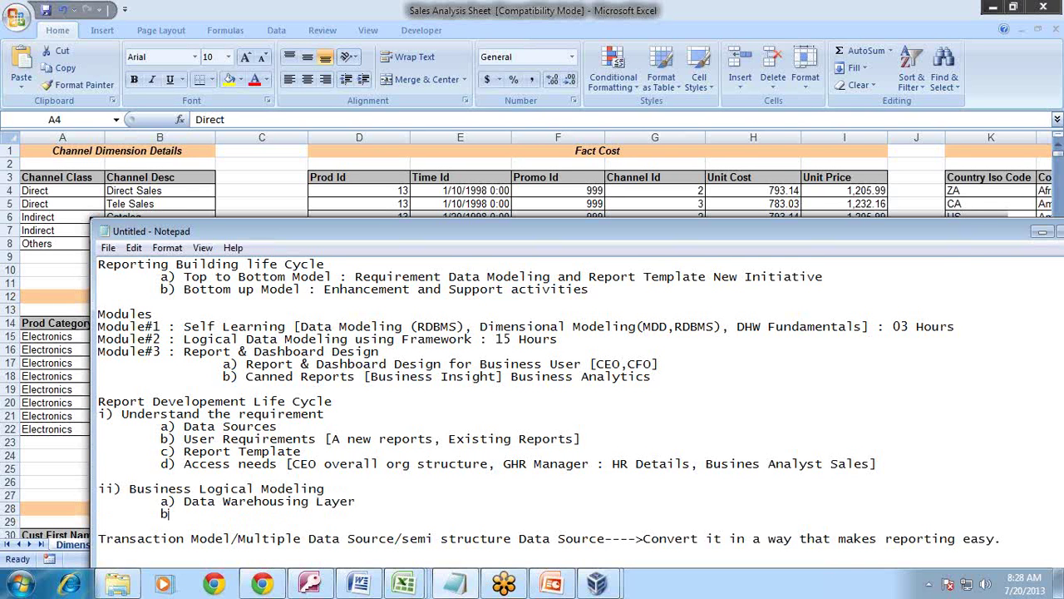
text())
text(Framework Manager)
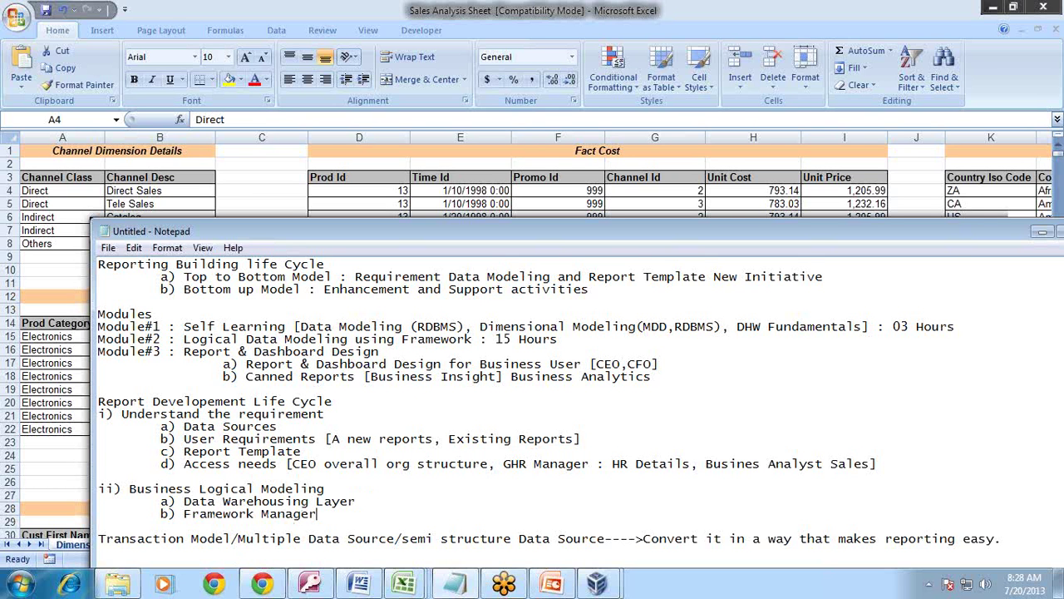
Step: Switch to Access and reposition the Fact_SALES, Fact_COSTS and Dim_COUNTRIES tables in the Relationships diagram
click(314, 585)
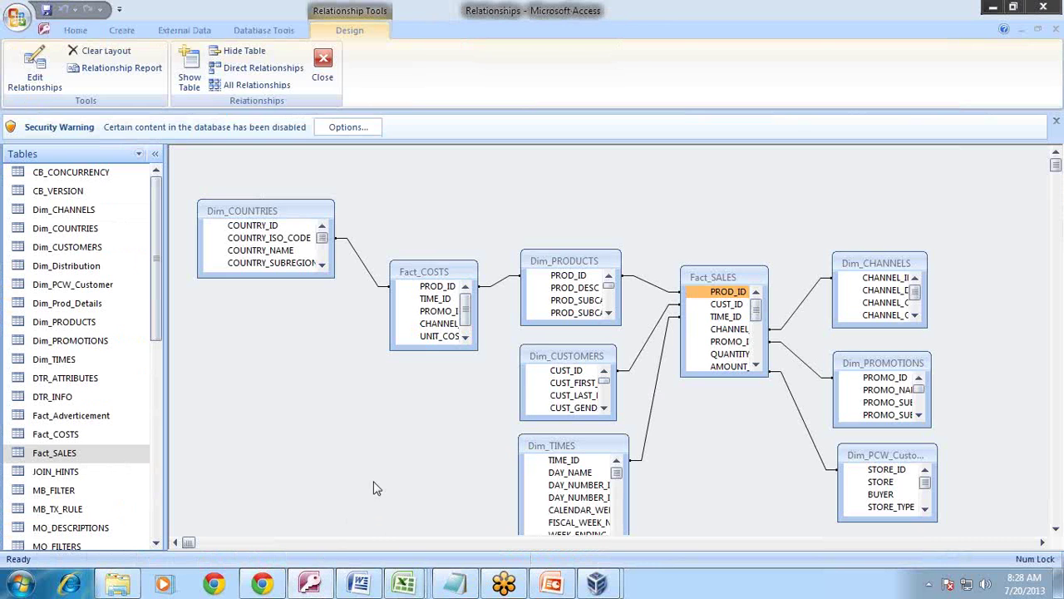
drag(724, 282, 723, 327)
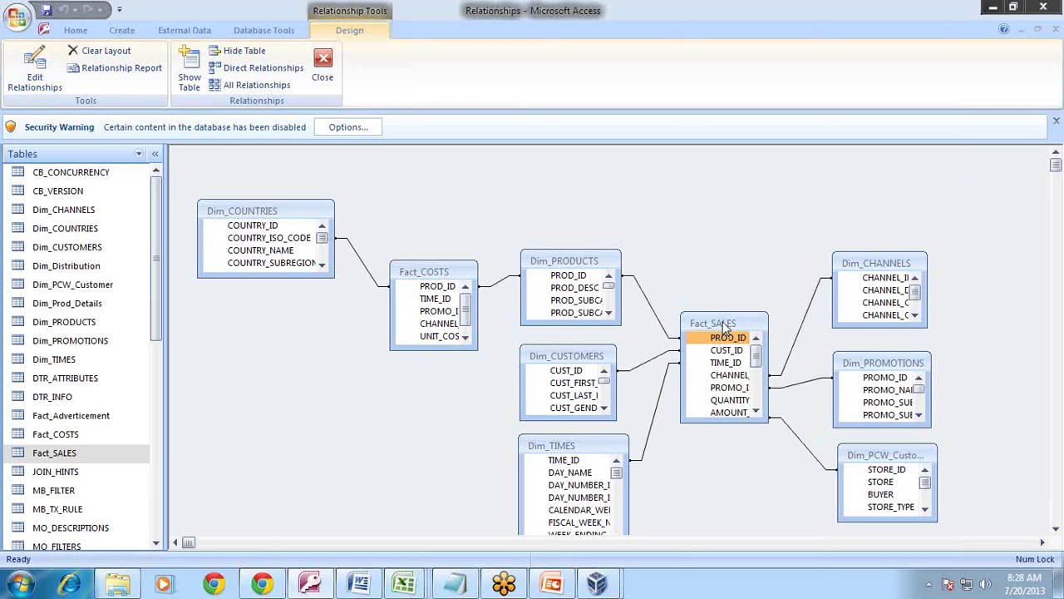
drag(450, 275, 447, 261)
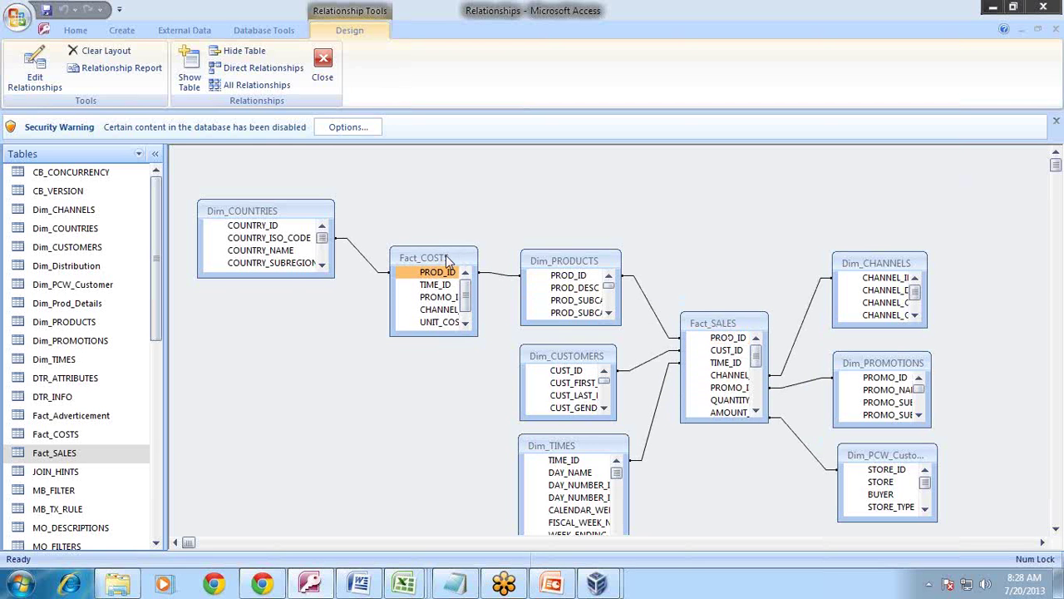
drag(291, 217, 288, 257)
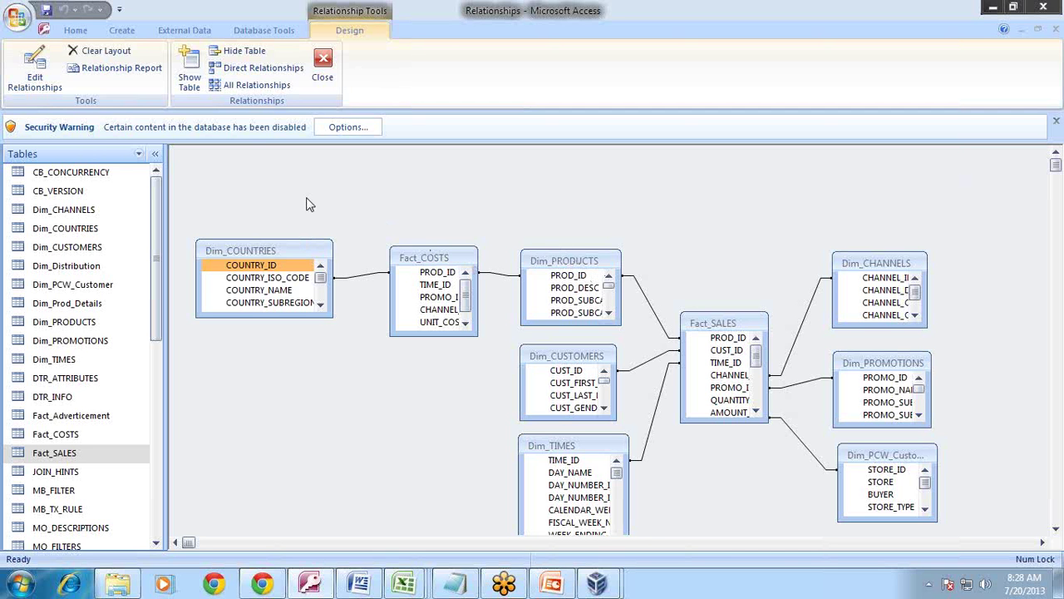
Step: Open the Sales_Data_Mart database without saving the Relationships layout changes, and display its Relationships diagram
click(16, 16)
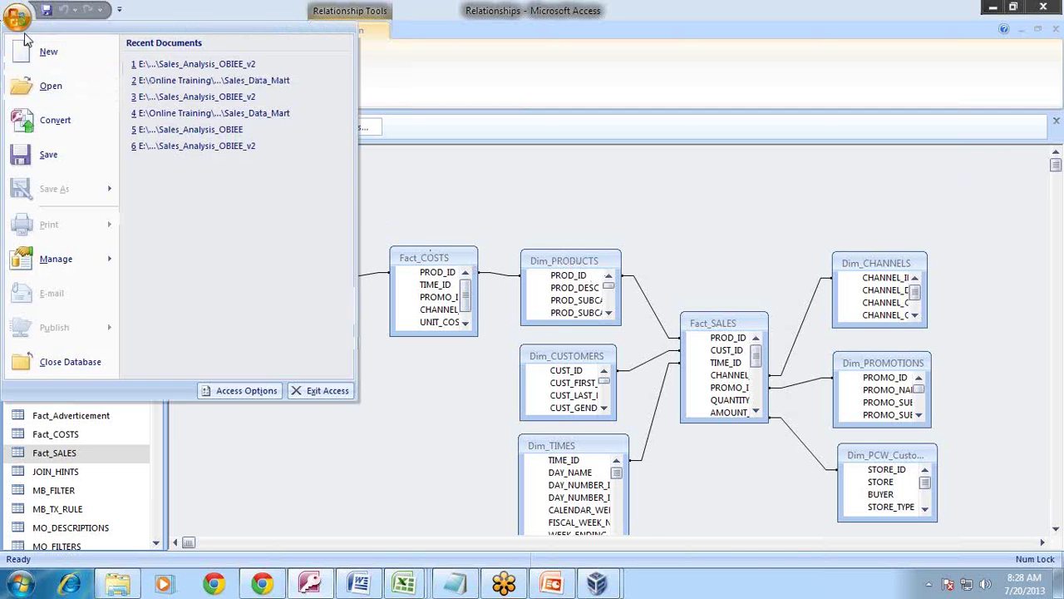
click(206, 81)
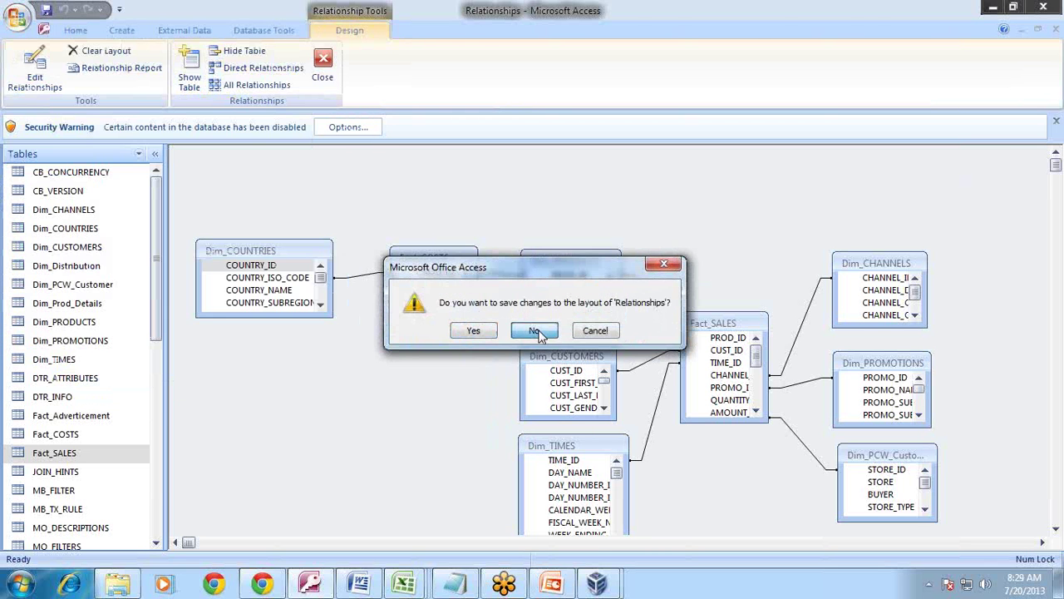
click(536, 330)
click(246, 30)
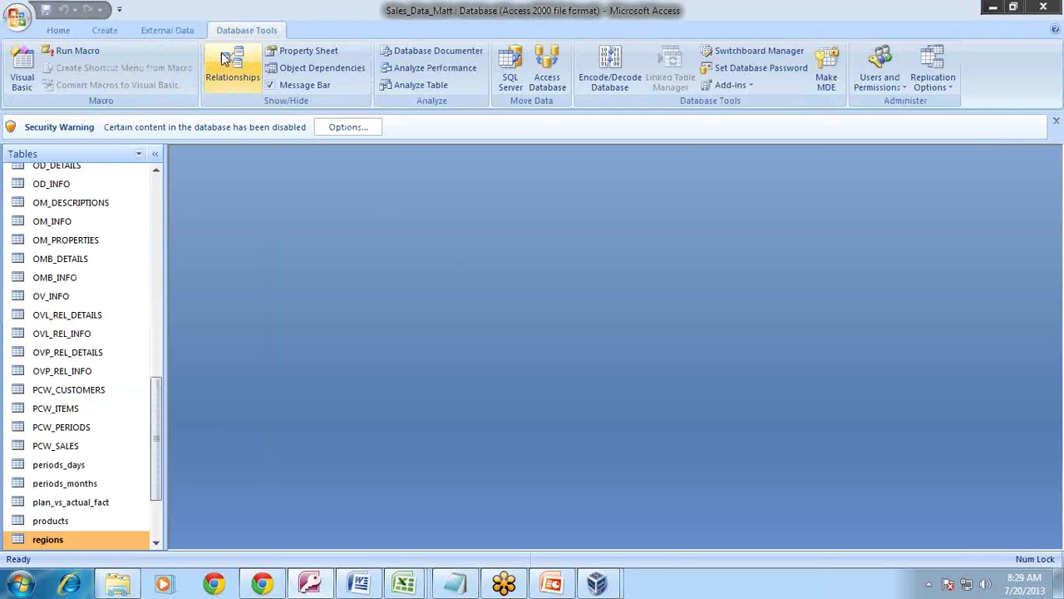
click(233, 66)
double_click(412, 190)
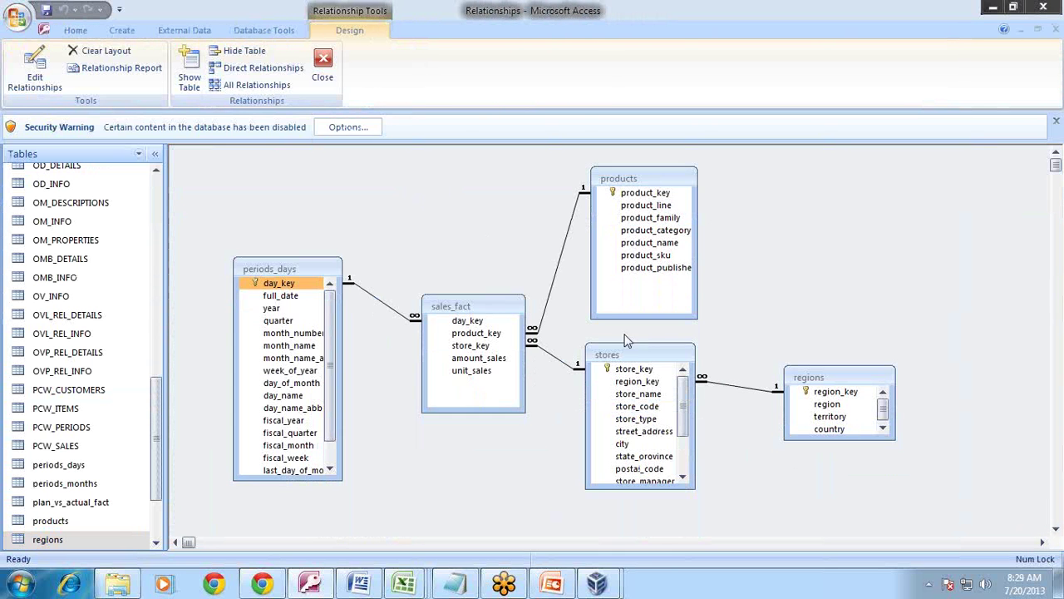
Step: Move the regions table beneath the stores table in the Relationships diagram and bring stores to the front
click(634, 354)
click(839, 379)
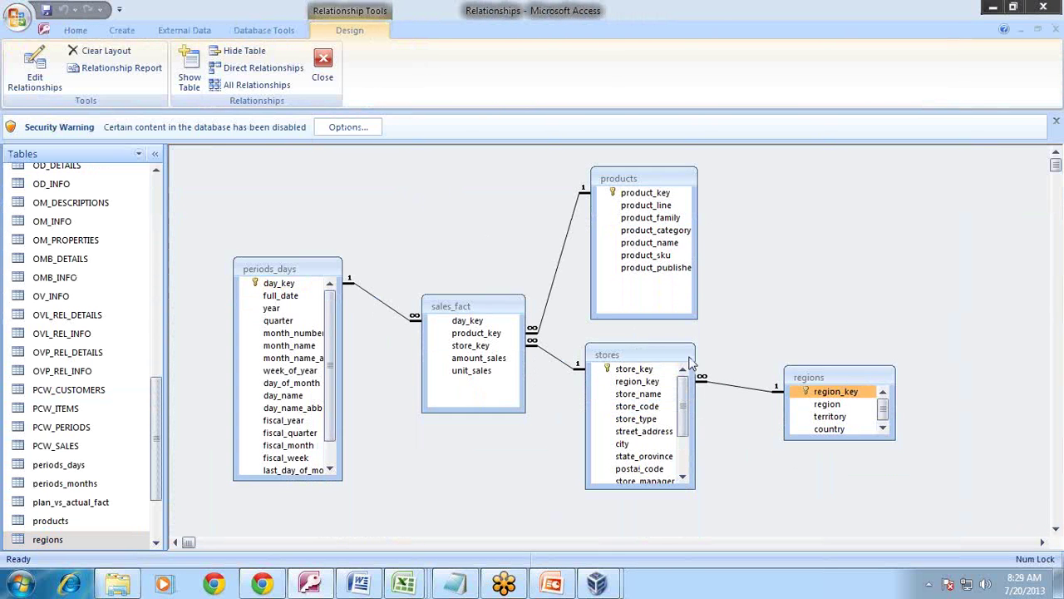
click(632, 354)
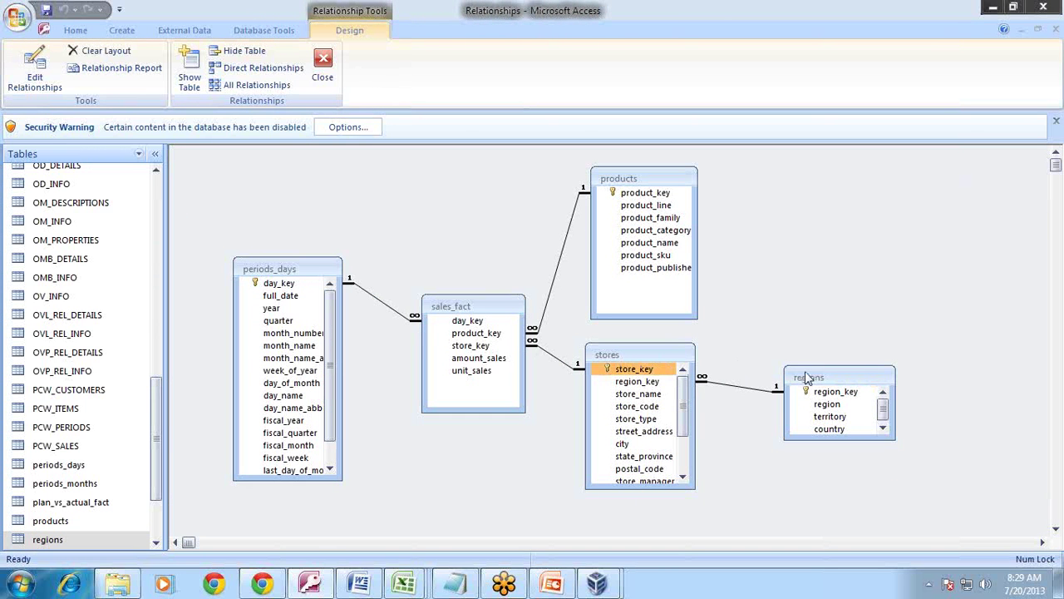
drag(814, 382, 615, 488)
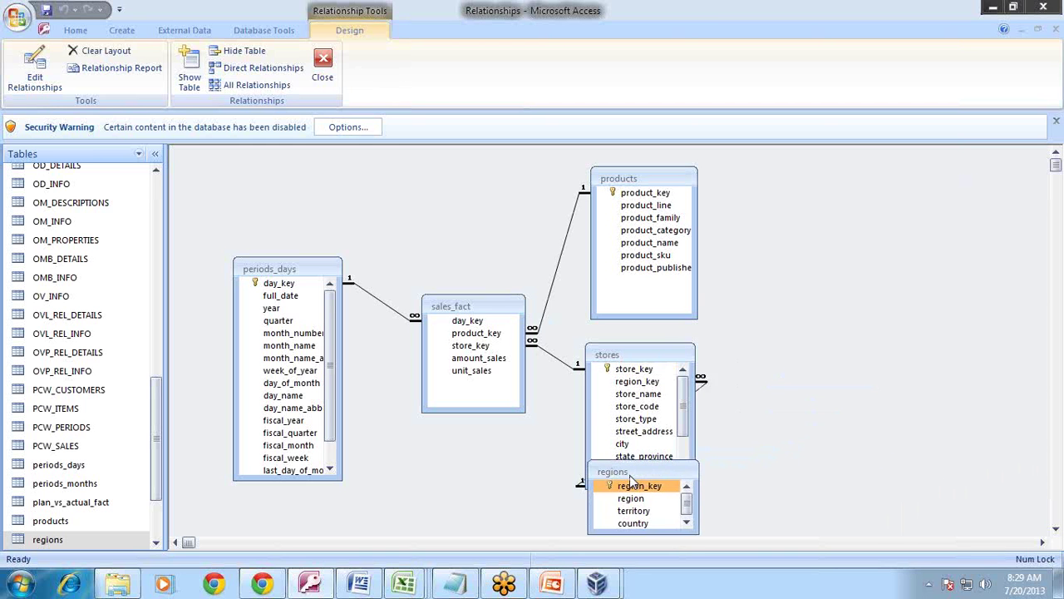
click(628, 354)
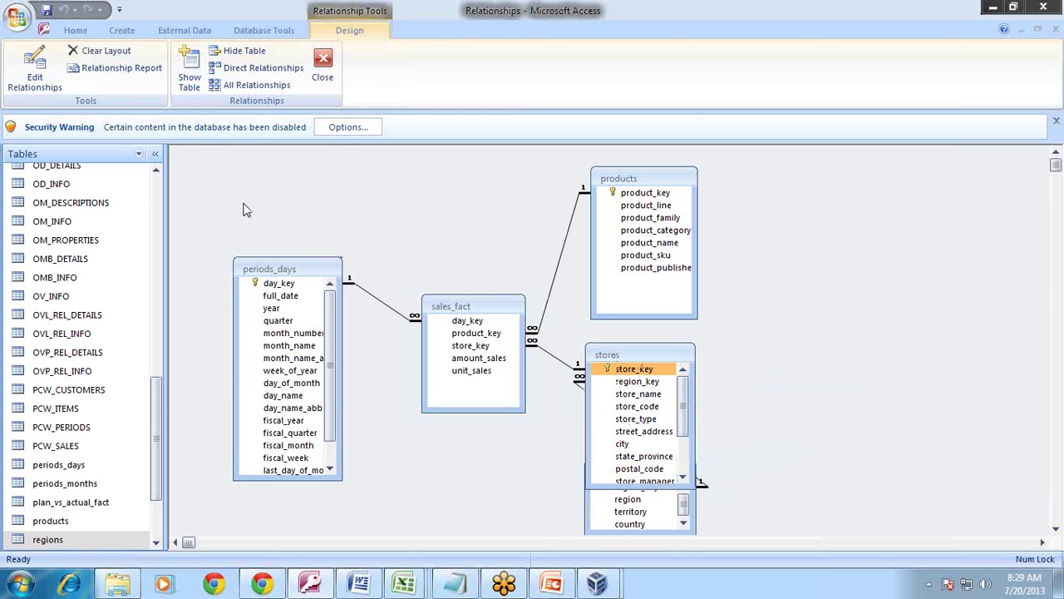
Step: Reopen the Sales_Analysis_OBIEE_v2 database without saving the layout changes, and display its Relationships diagram
click(16, 16)
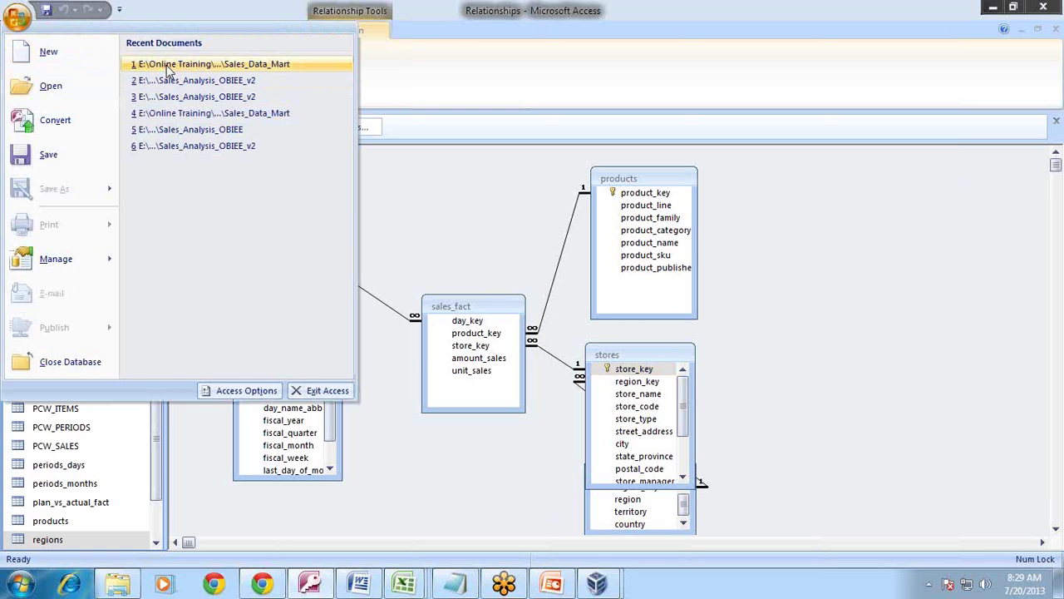
click(191, 80)
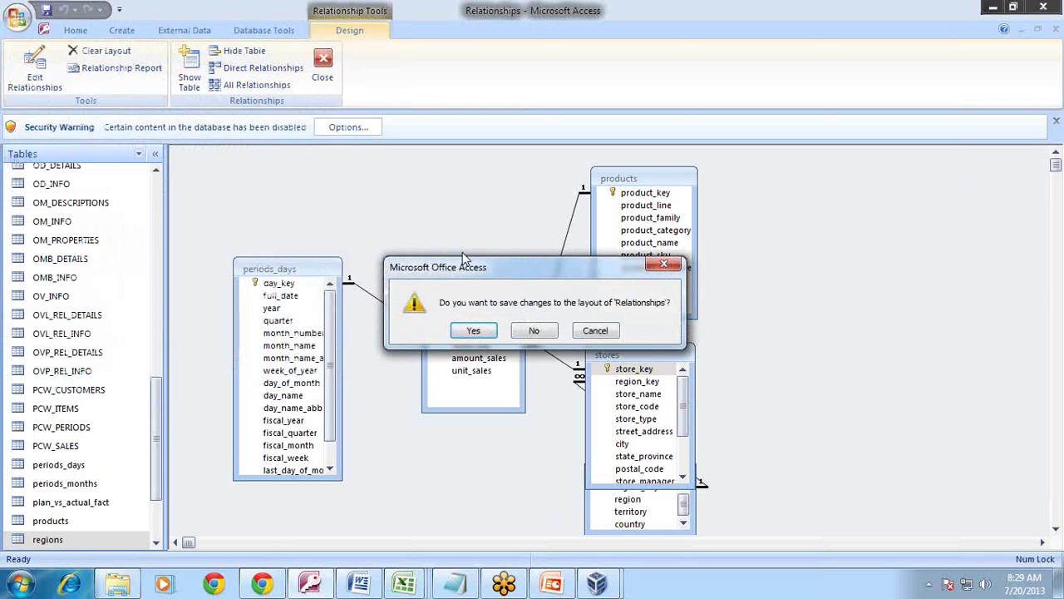
click(534, 330)
click(233, 66)
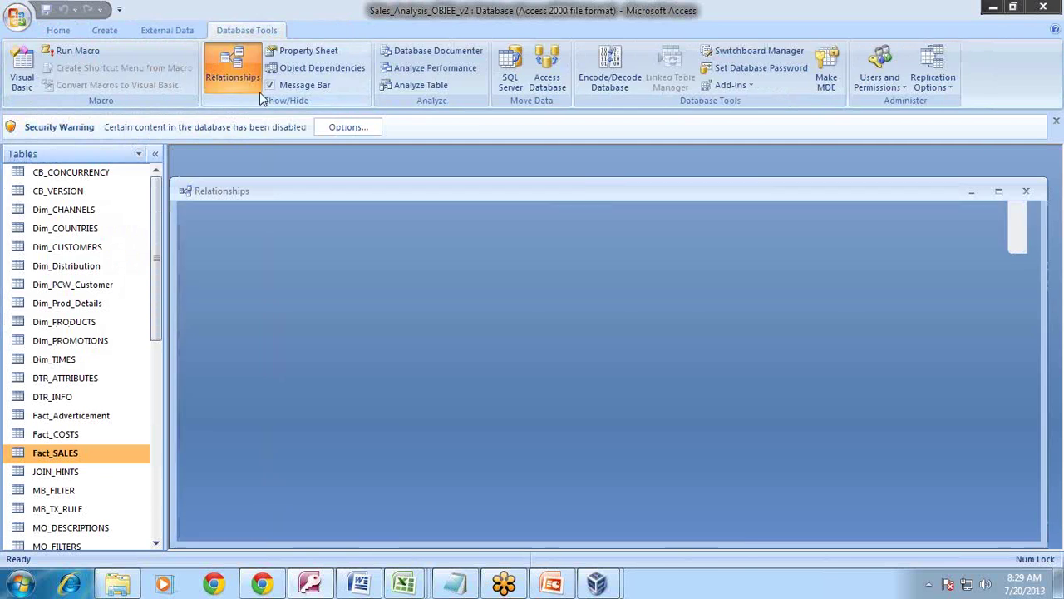
Step: Place Fact_SALES over Fact_COSTS, move Dim_COUNTRIES level with Dim_PRODUCTS, and make Dim_COUNTRIES narrower and taller
drag(339, 311, 744, 423)
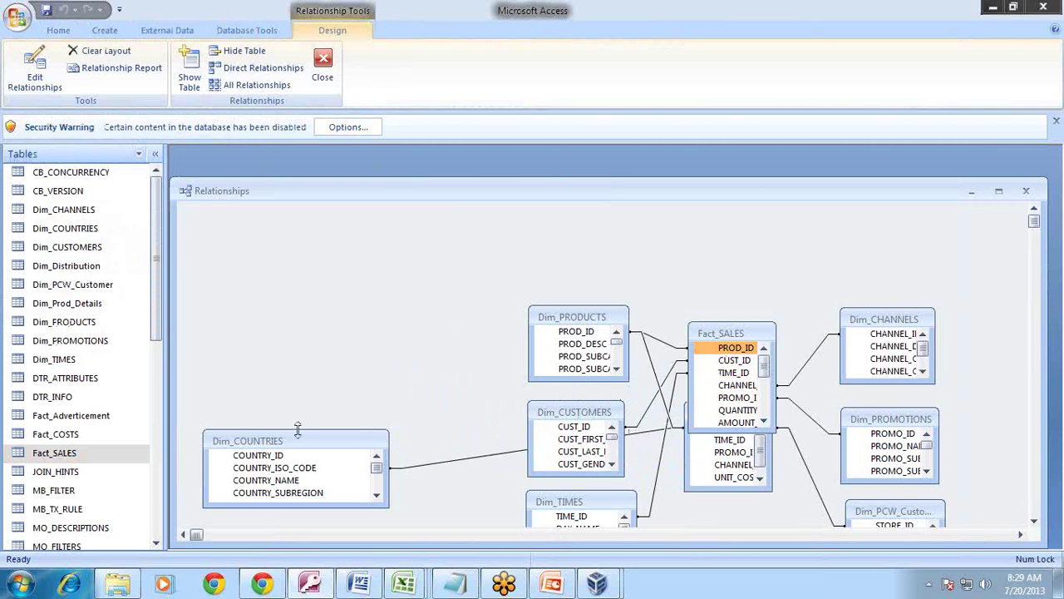
drag(296, 444, 362, 329)
drag(455, 347, 399, 348)
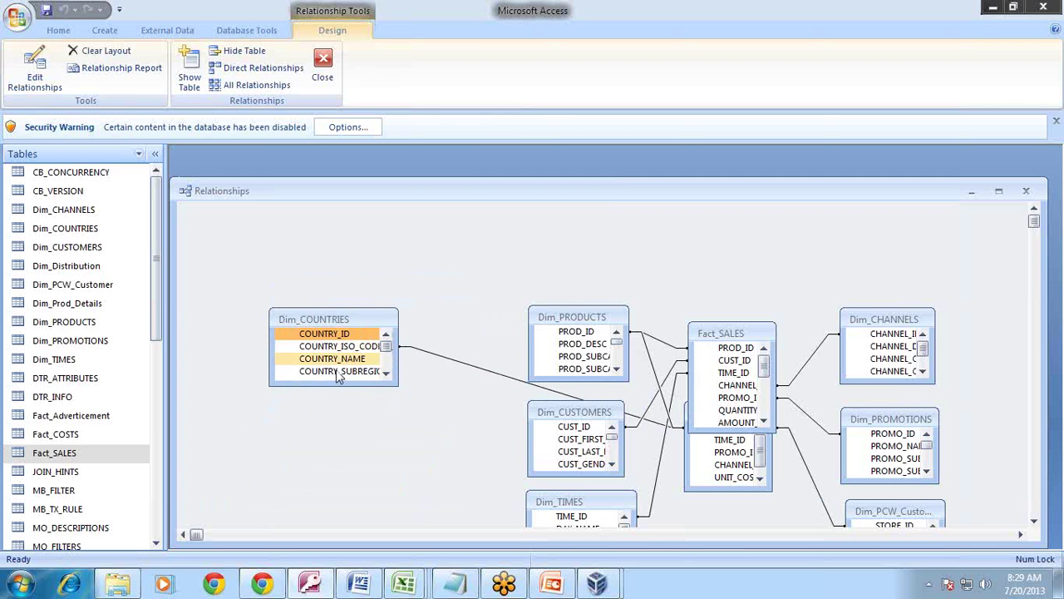
drag(331, 385, 331, 418)
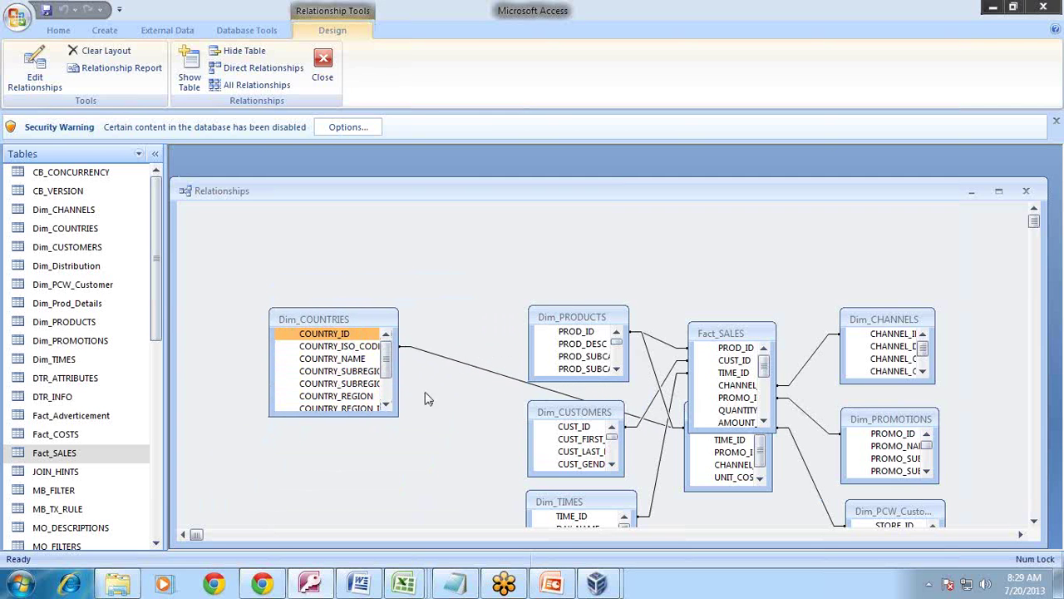
Step: Nudge Fact_SALES, and move Dim_COUNTRIES above Dim_PRODUCTS and back to the empty area on its left
click(729, 360)
drag(731, 337, 727, 336)
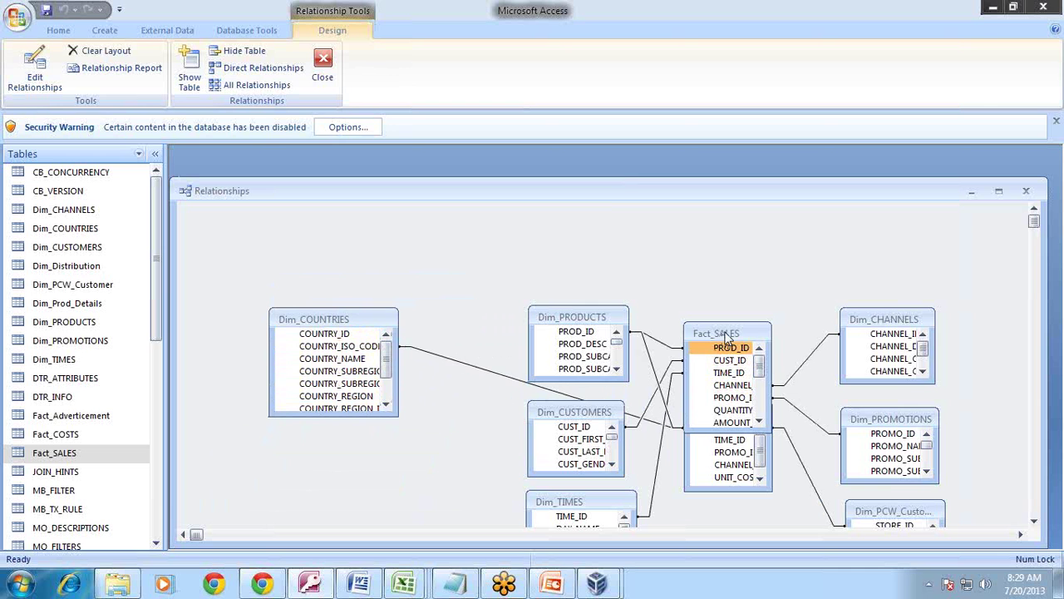
click(311, 324)
drag(324, 323, 564, 216)
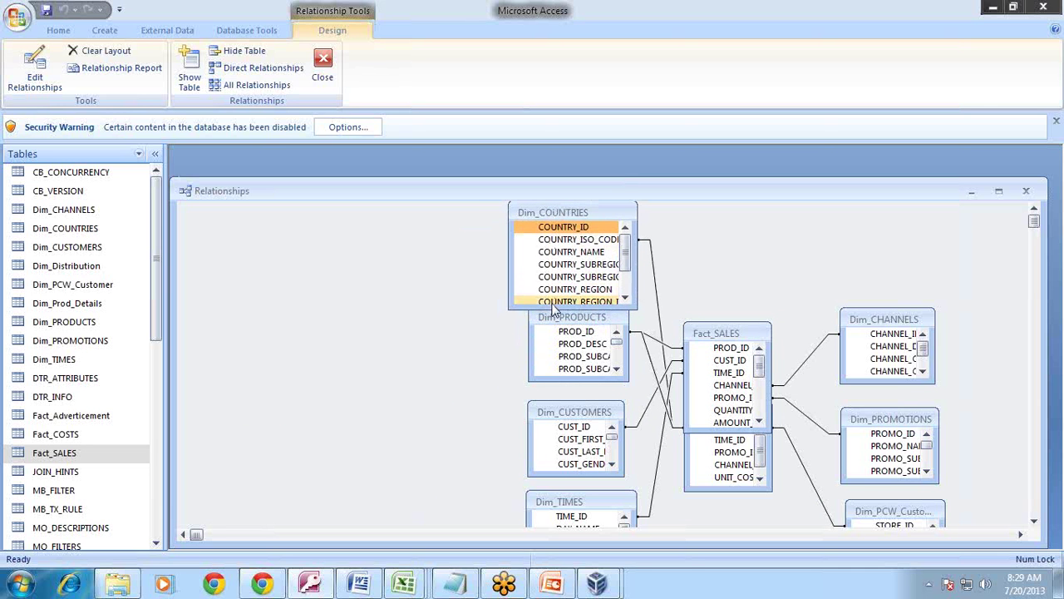
drag(561, 215, 358, 287)
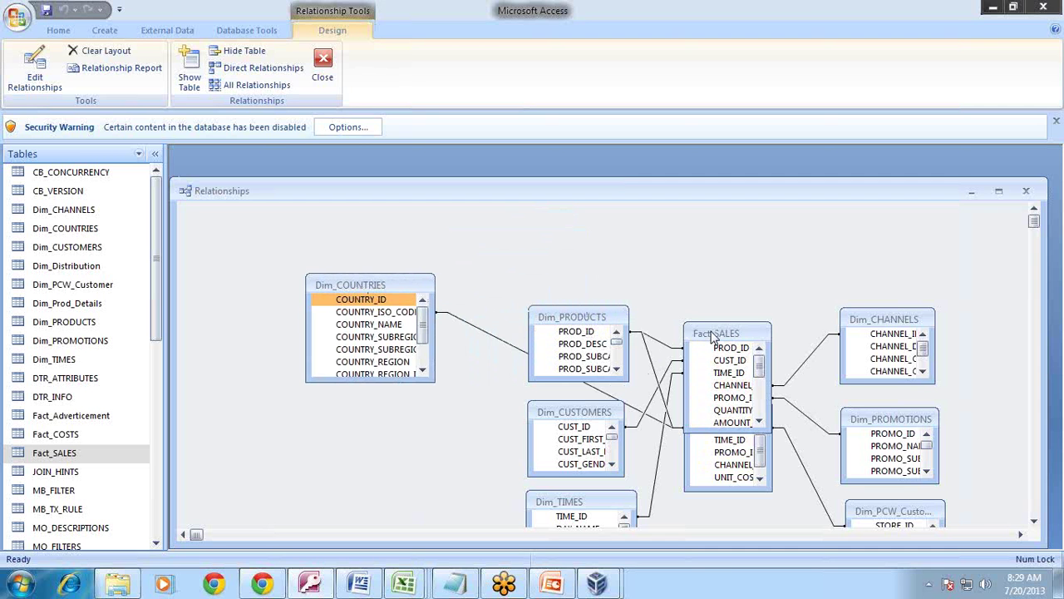
Step: Separate Fact_COSTS from Fact_SALES and arrange it between Dim_COUNTRIES and Dim_PRODUCTS, with Fact_SALES right of Dim_PRODUCTS
drag(713, 334, 749, 331)
drag(706, 411, 456, 221)
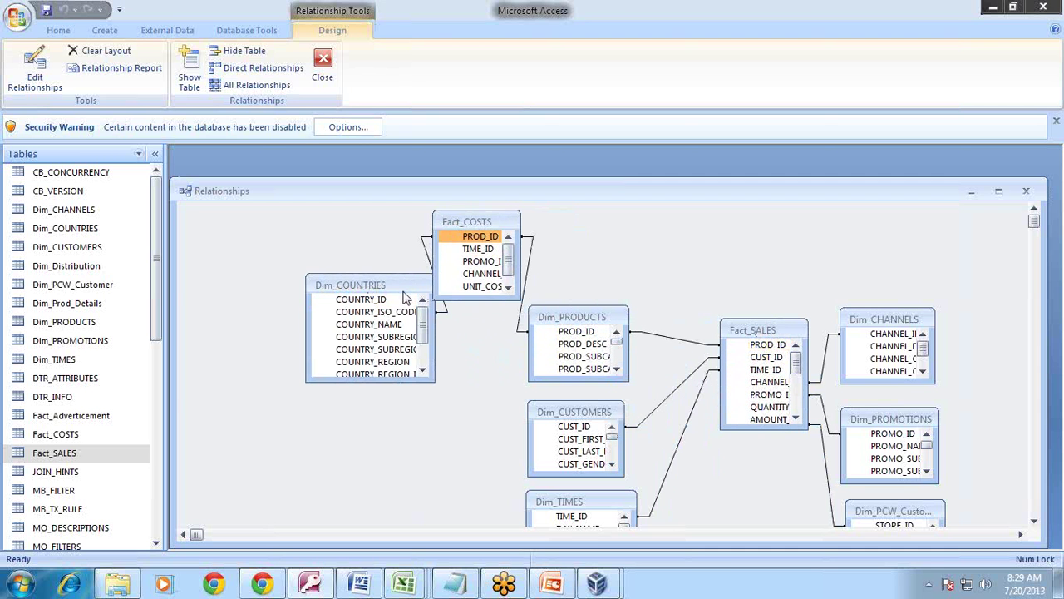
drag(405, 296, 284, 315)
click(575, 331)
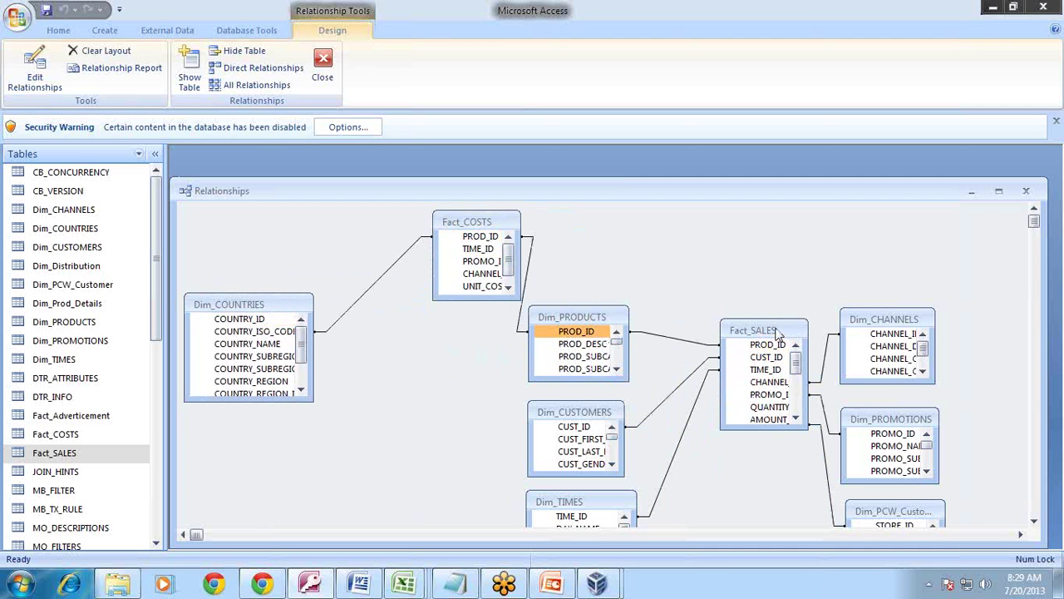
drag(777, 332, 741, 333)
drag(475, 224, 426, 279)
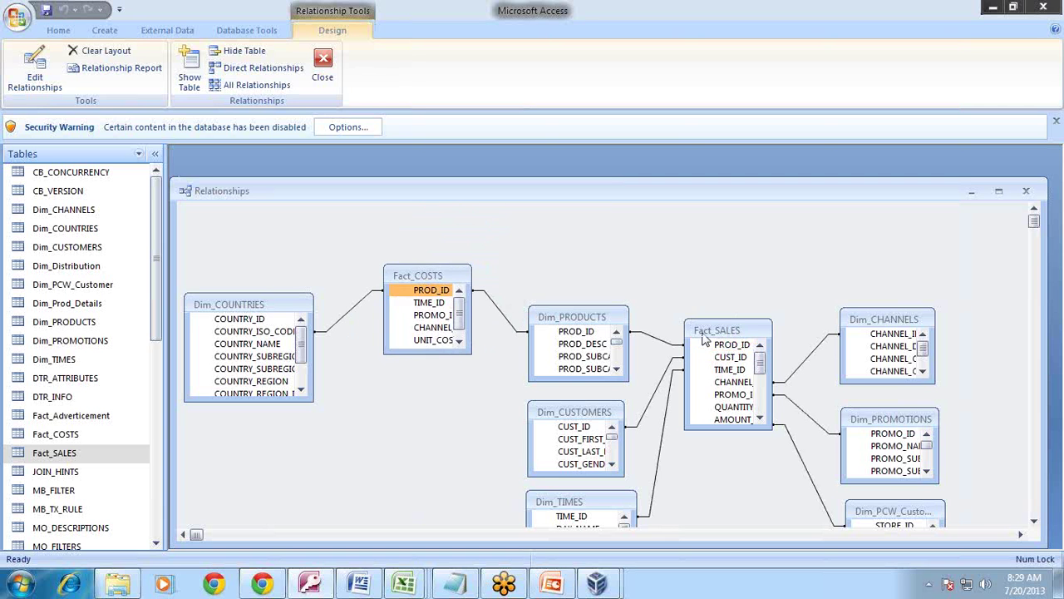
click(711, 344)
click(471, 295)
Step: Switch to Notepad and add the heading "iii) Report Design" below Framework Manager, separated by a blank line
click(454, 584)
scroll(368, 445, down, 2)
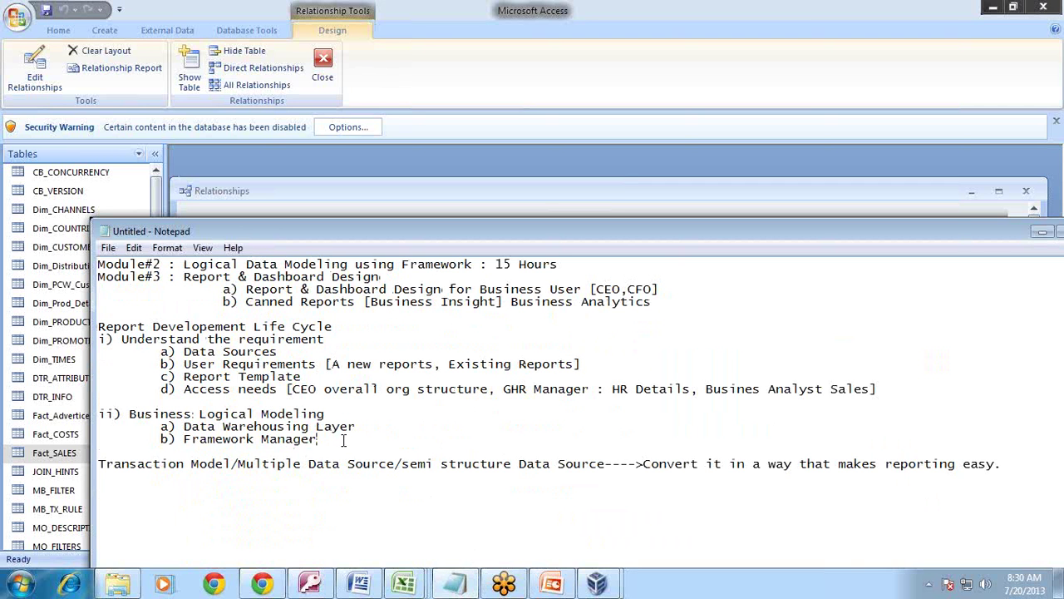
key(Return)
key(Return)
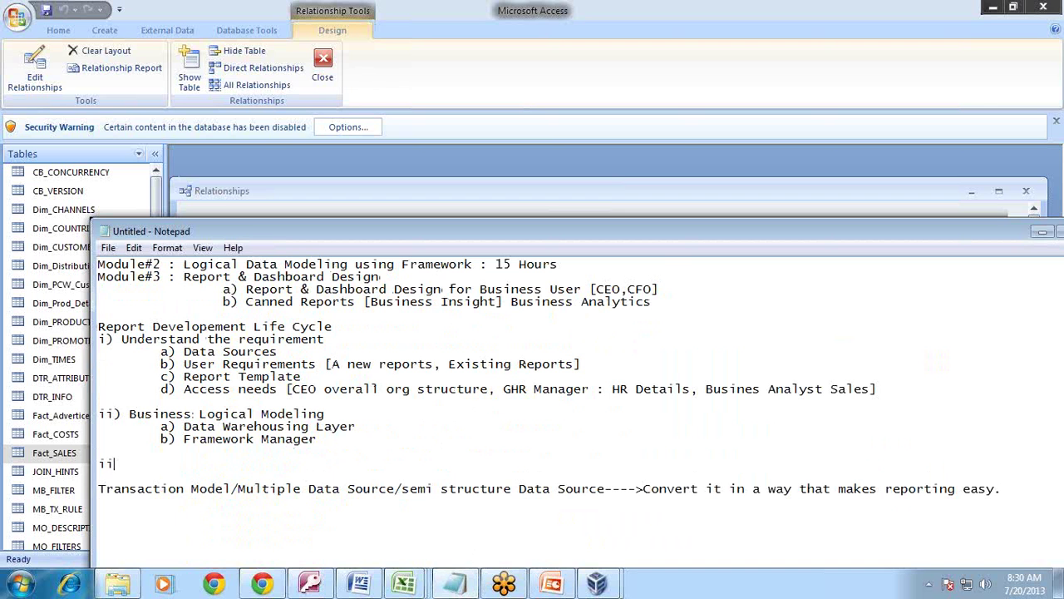
text(iii) Repirort Design)
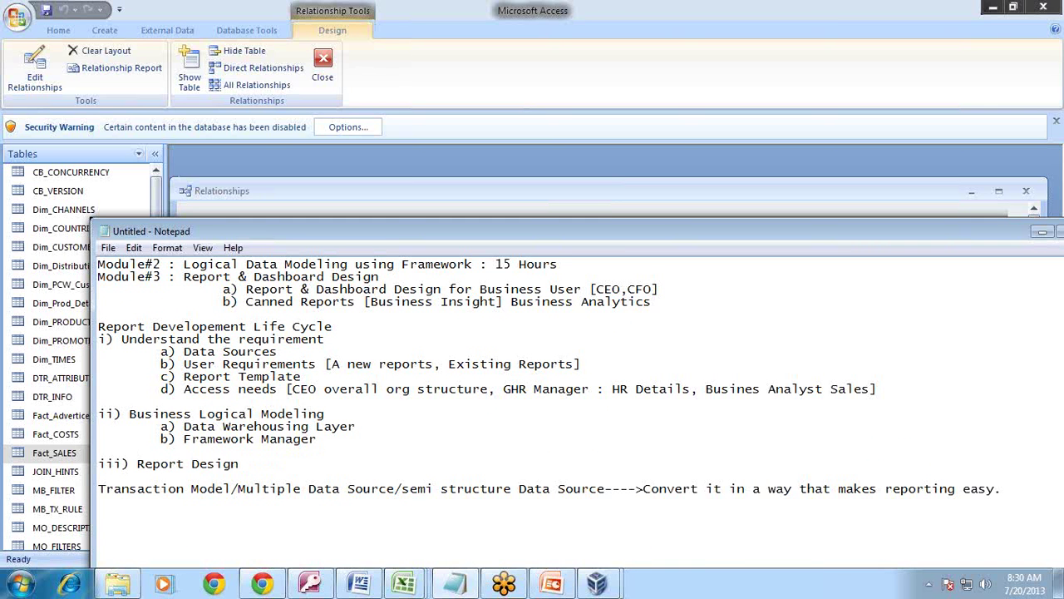
Step: Add the indented item "a) Canned Report" under the Report Design heading
key(Return)
key(Tab)
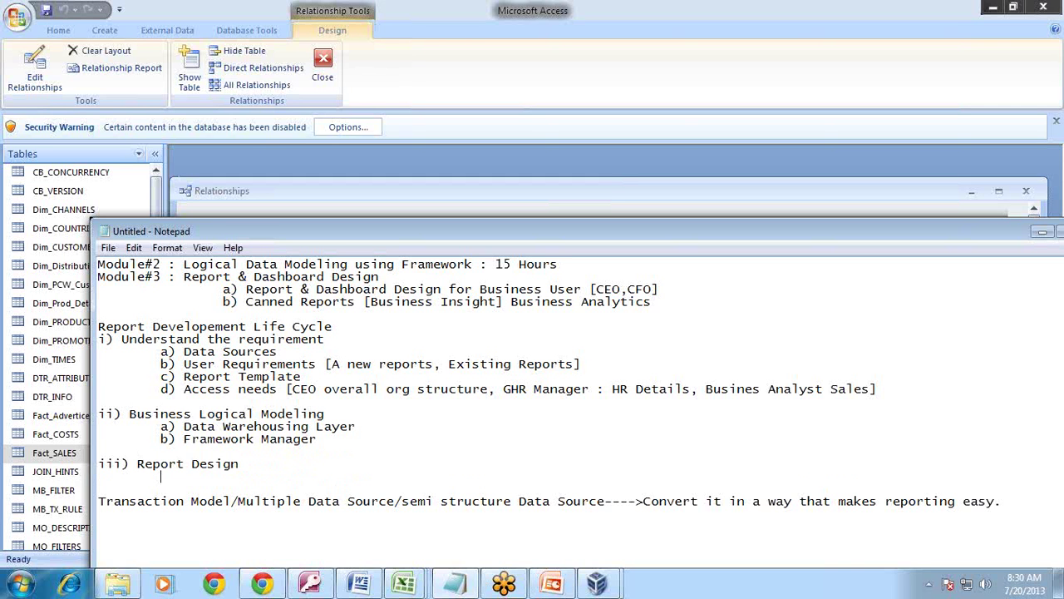
text(a))
text(Canned Report)
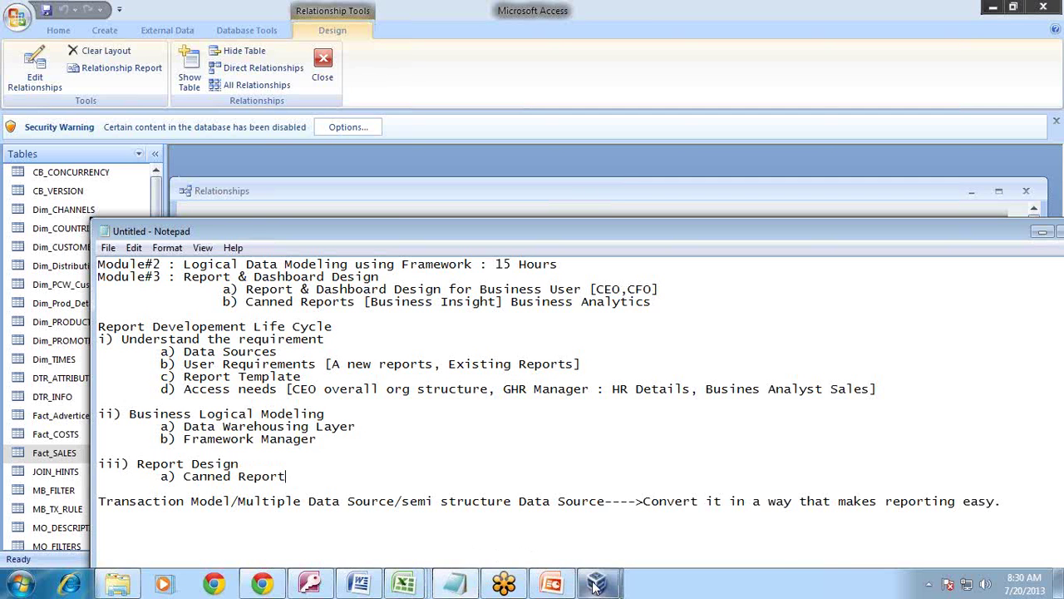
Step: Switch to the OnlyWin2003 virtual machine and unlock Windows Server with the administrator account's password
mouse_move(597, 582)
click(619, 524)
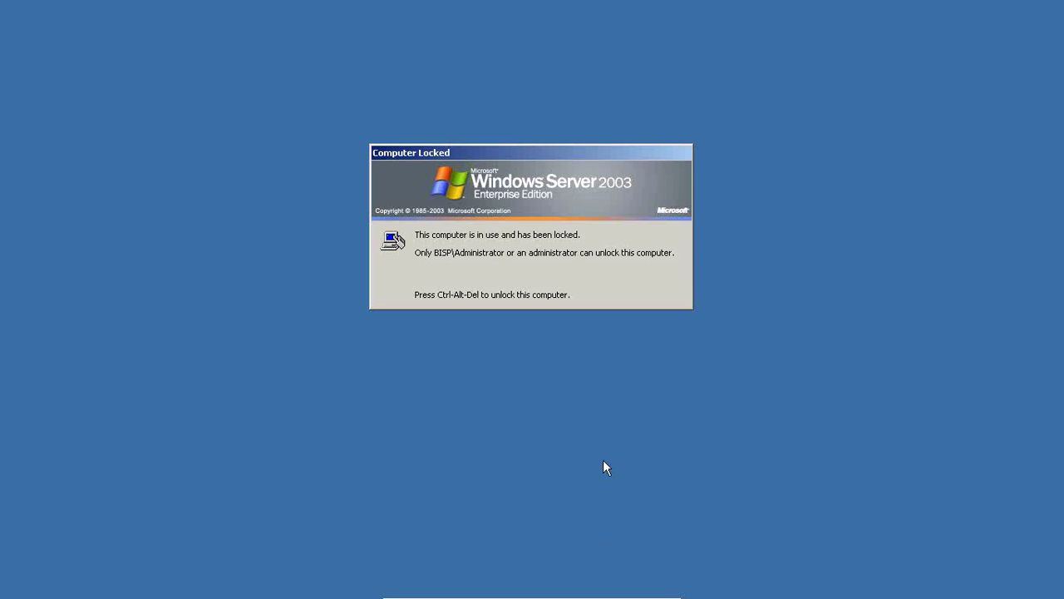
click(441, 590)
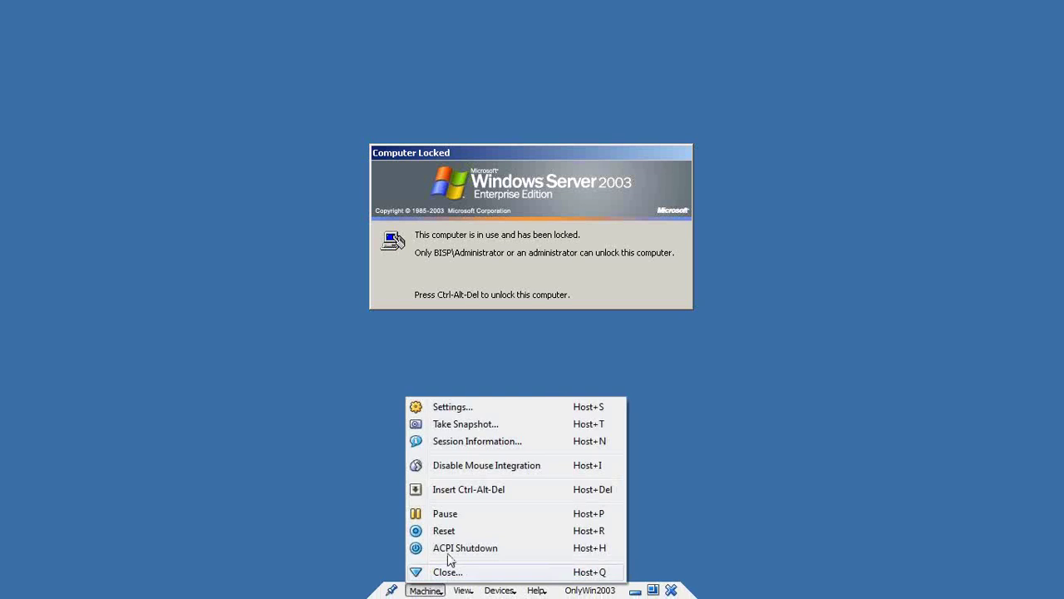
click(477, 496)
text(********)
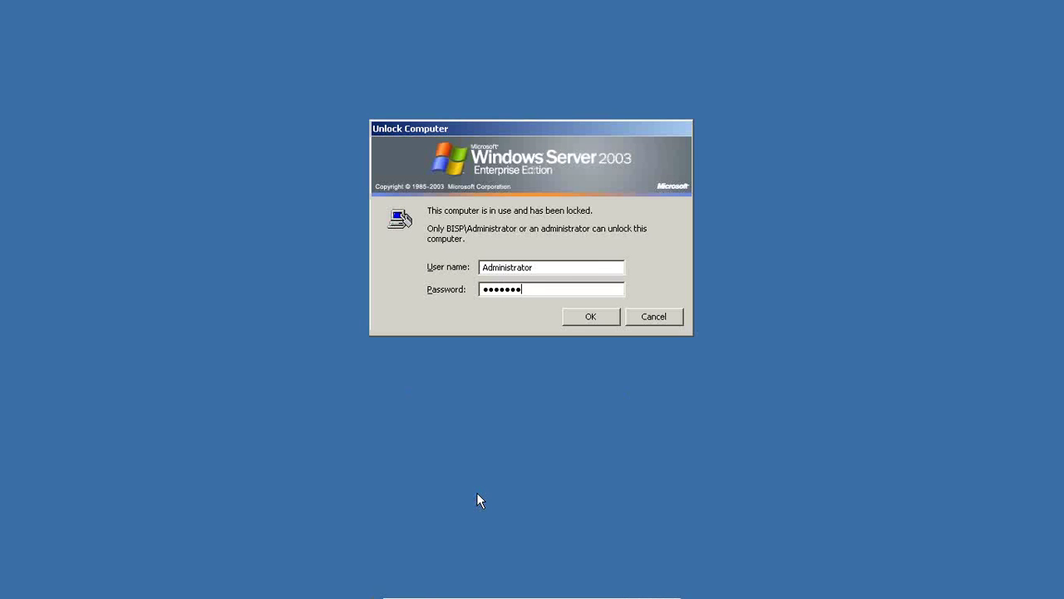
key(Return)
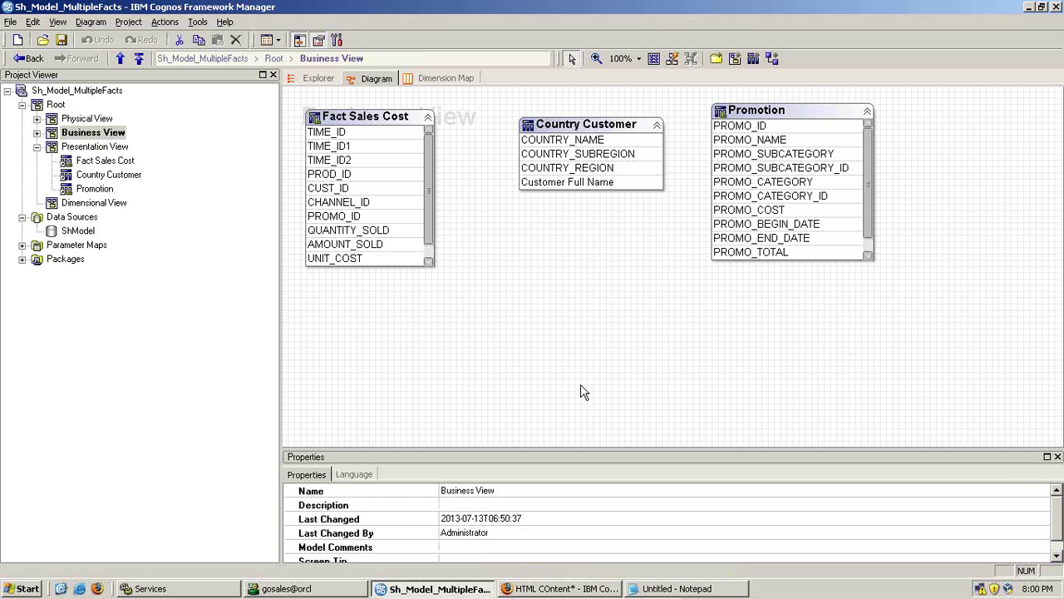
Step: Switch to Cognos Report Studio, discard the open report's unsaved changes, and create a List report on the GO Sales (query) package
click(520, 586)
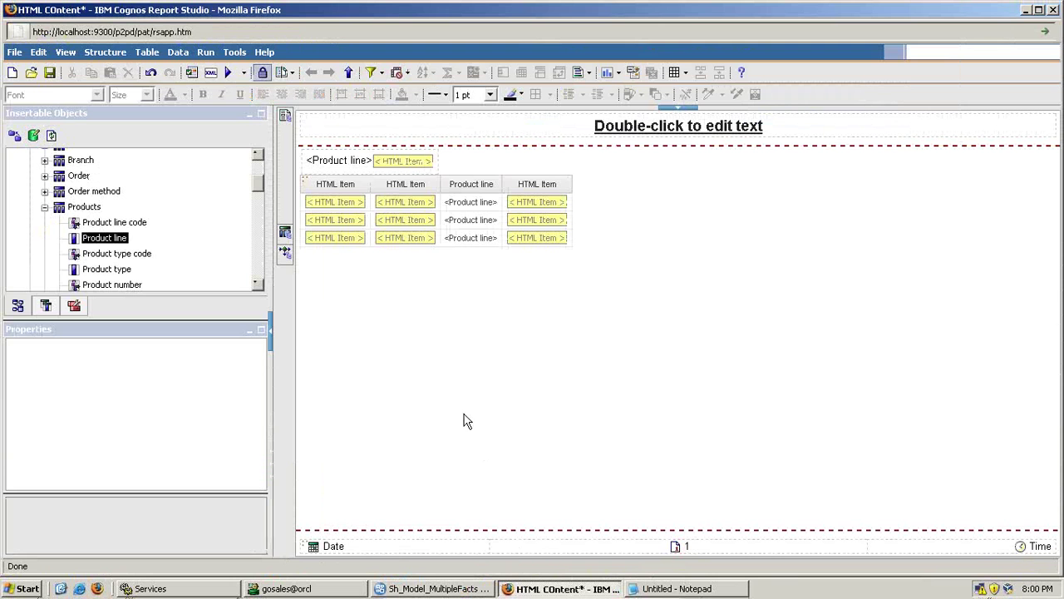
click(12, 73)
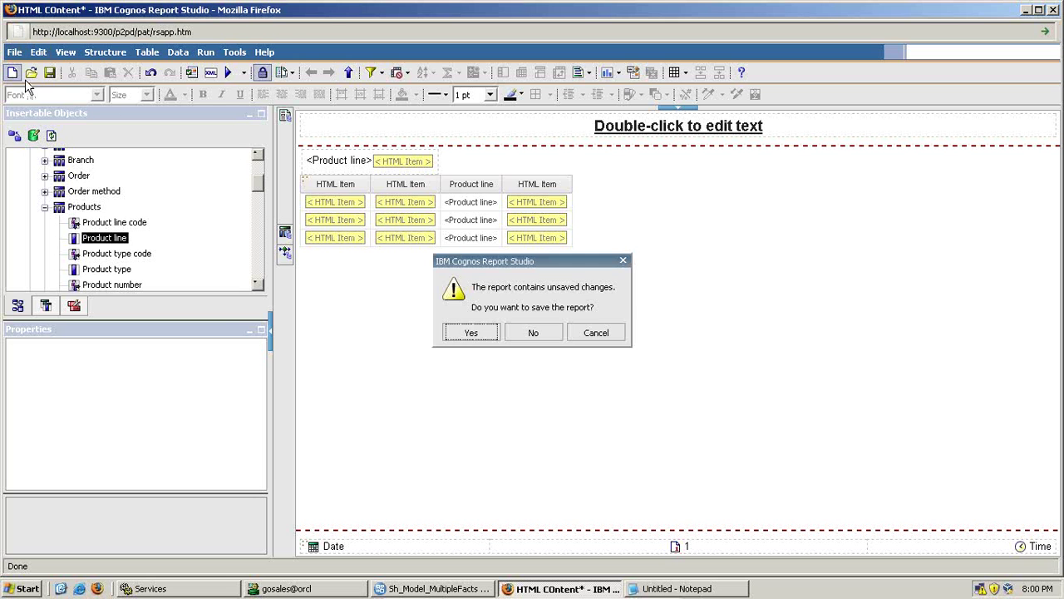
click(524, 333)
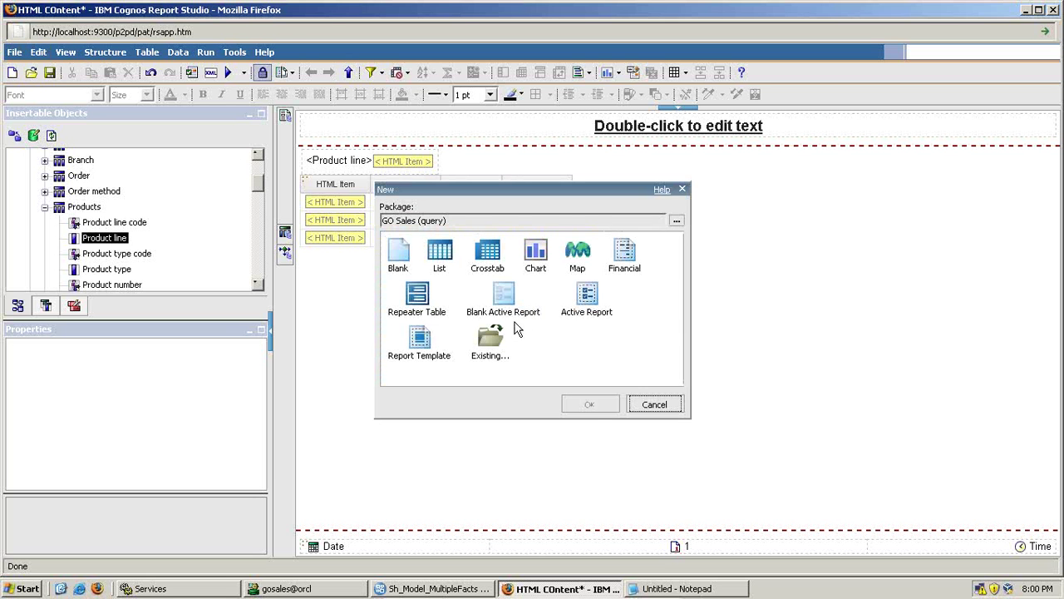
click(439, 251)
click(597, 406)
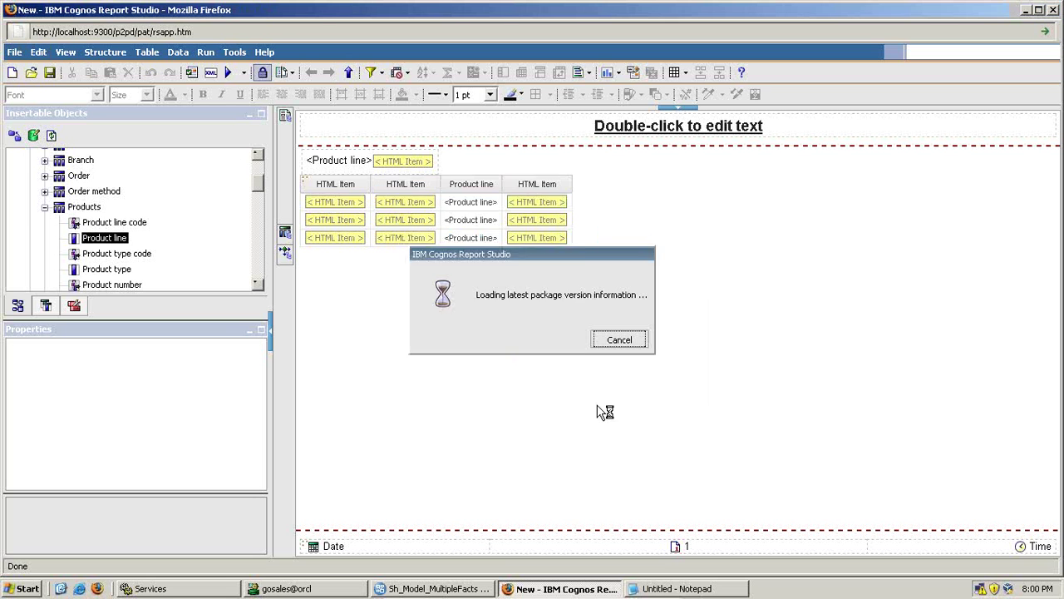
Step: Log on to Cognos as Administrator by entering the user ID and the account password
text(Admi)
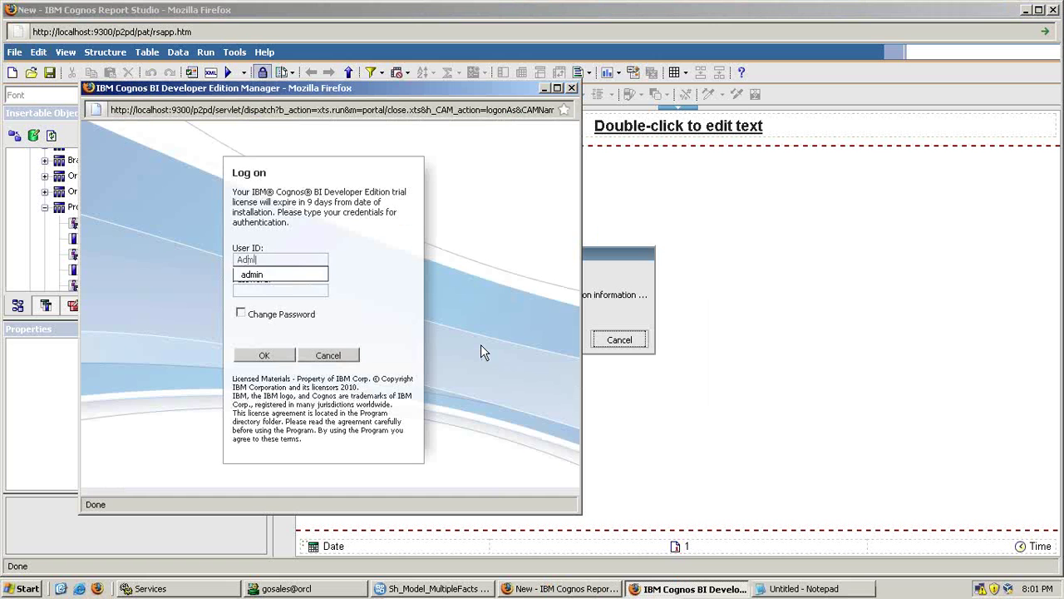
text(nistrator)
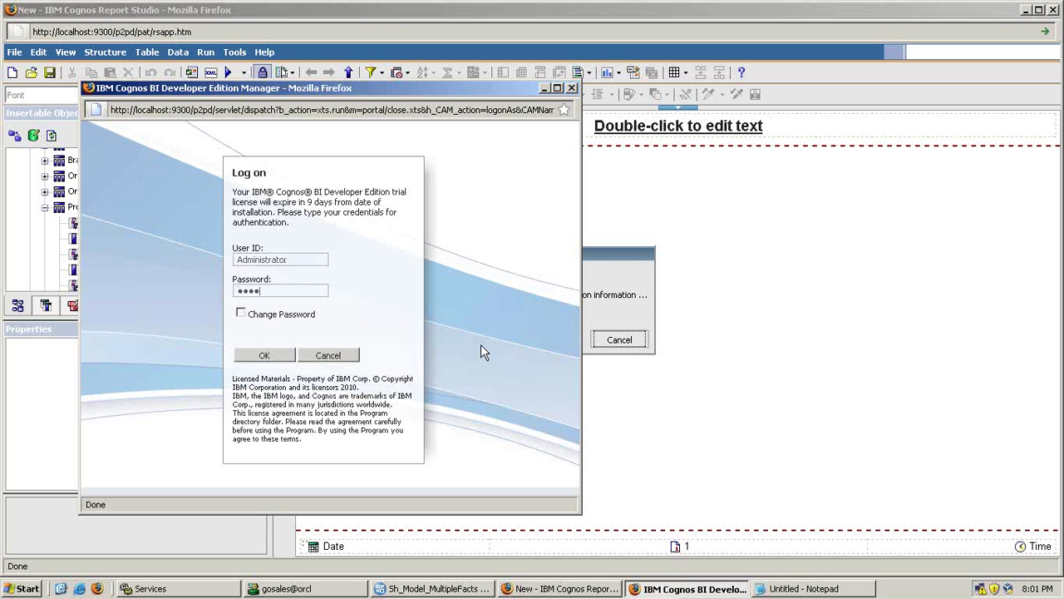
text(xxxxx)
key(Return)
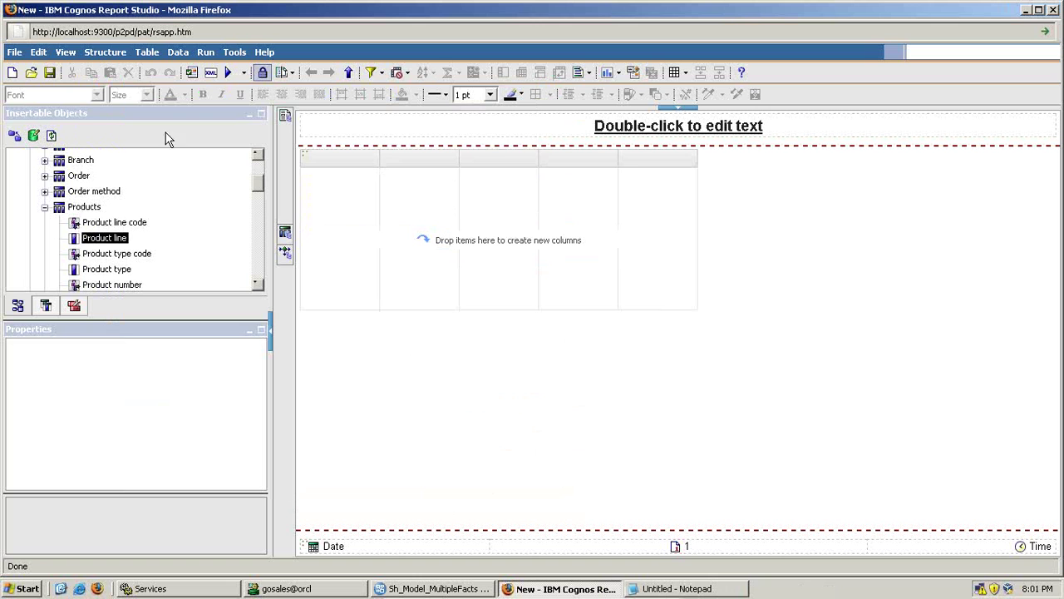
Step: Add Product line from the Products query subject under Sales (query) as the list's first column
click(45, 207)
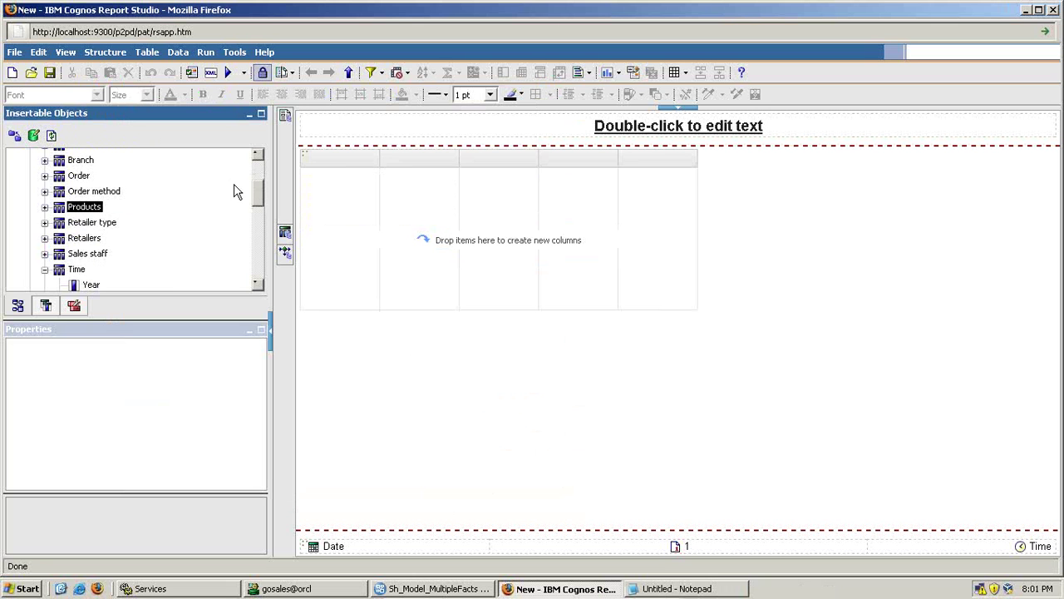
scroll(259, 175, up, 2)
scroll(138, 221, down, 2)
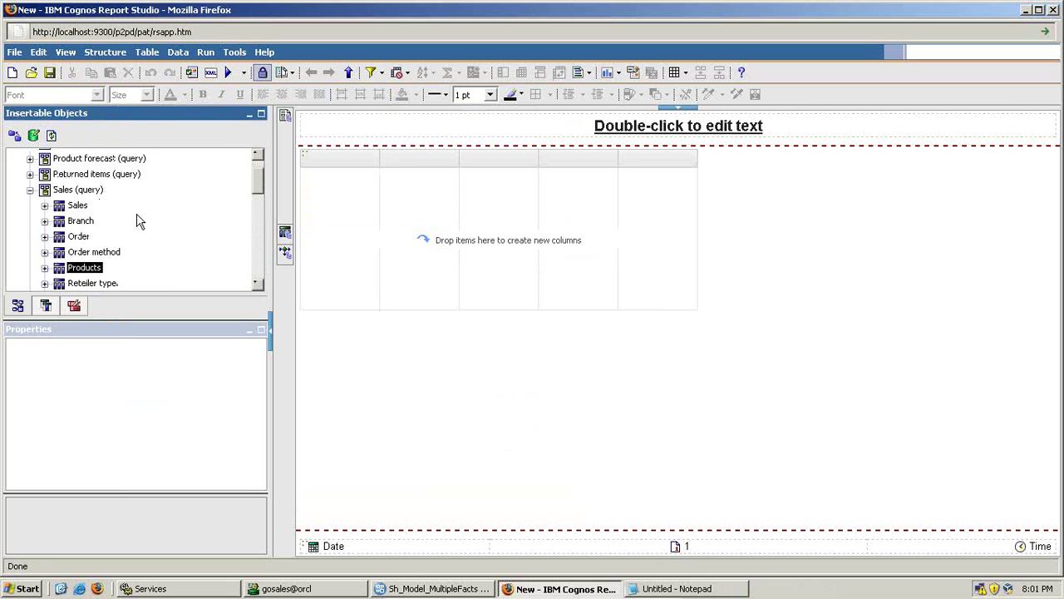
click(45, 269)
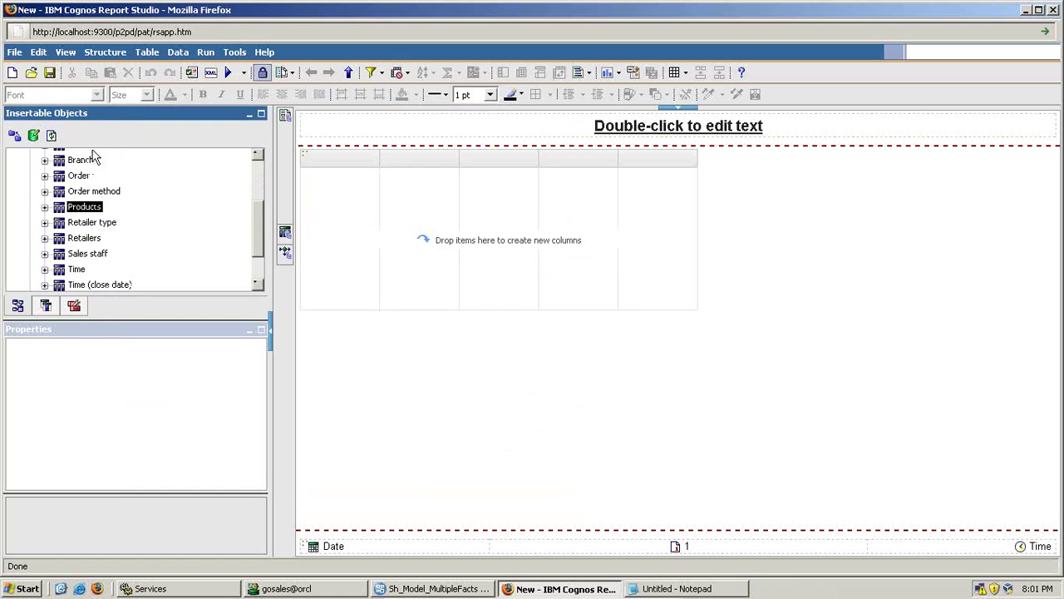
click(46, 207)
drag(107, 185, 317, 229)
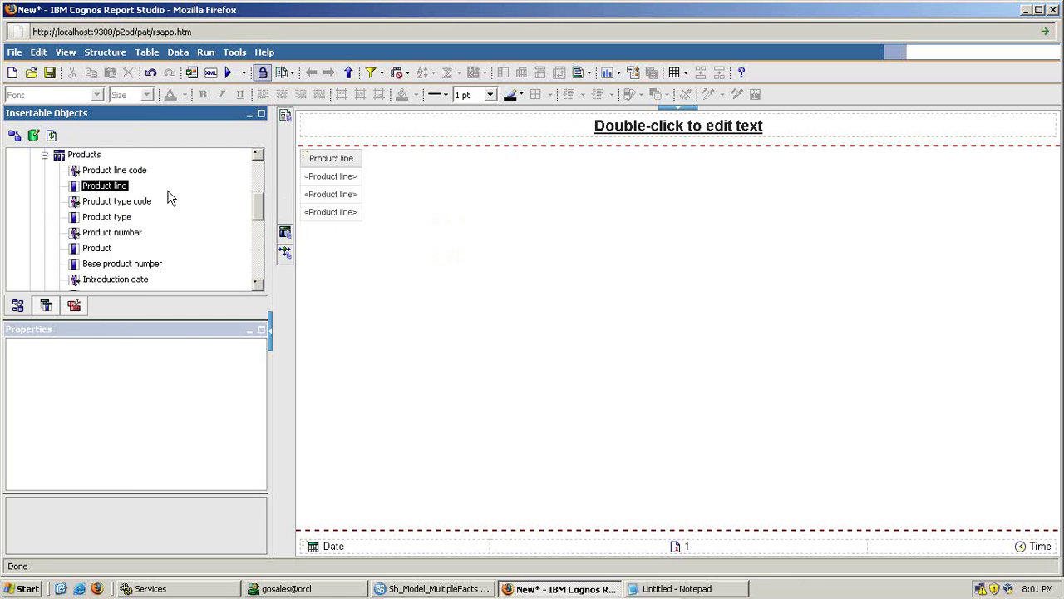
Step: Add Quantity from the Sales query subject as the list's second column and run the report
click(45, 155)
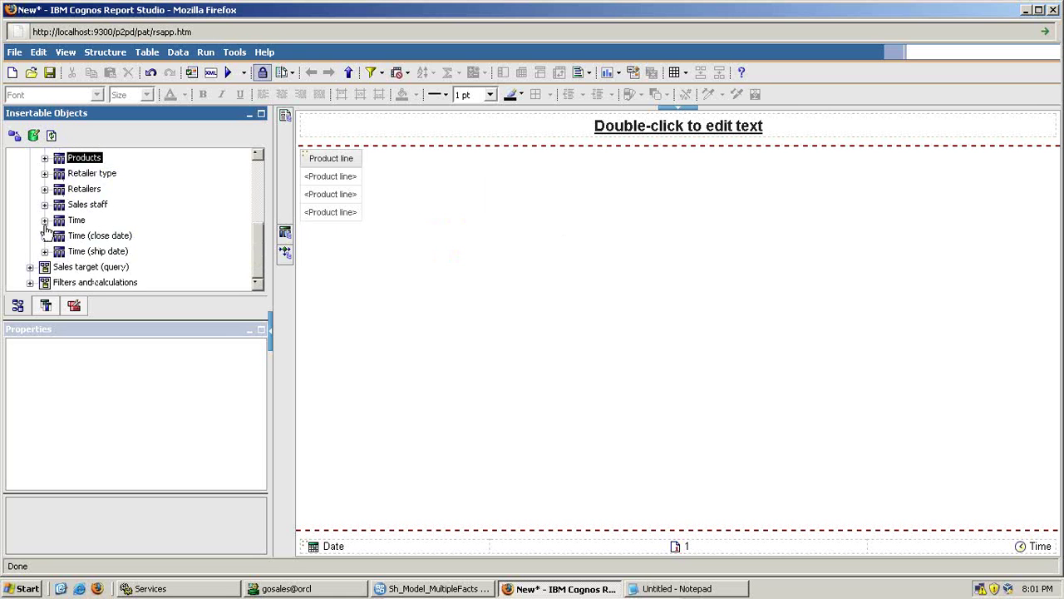
scroll(60, 200, up, 1)
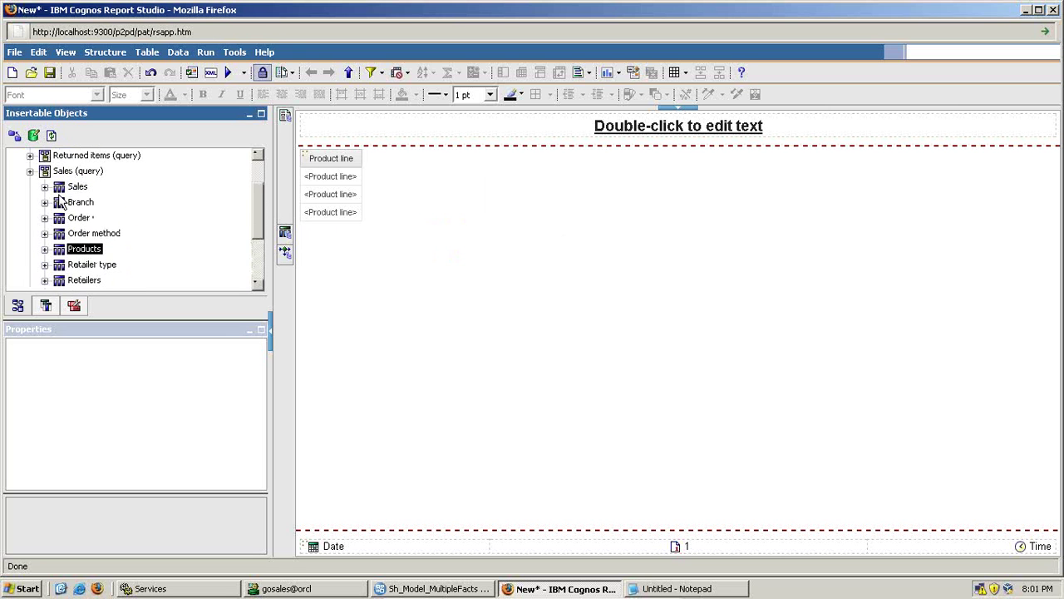
click(44, 187)
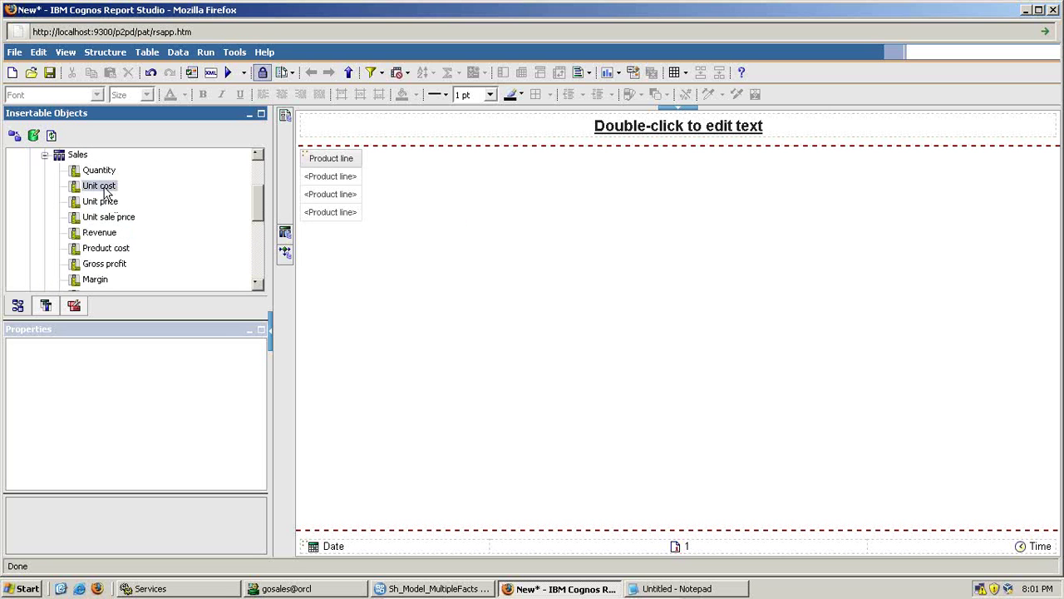
drag(104, 170, 362, 188)
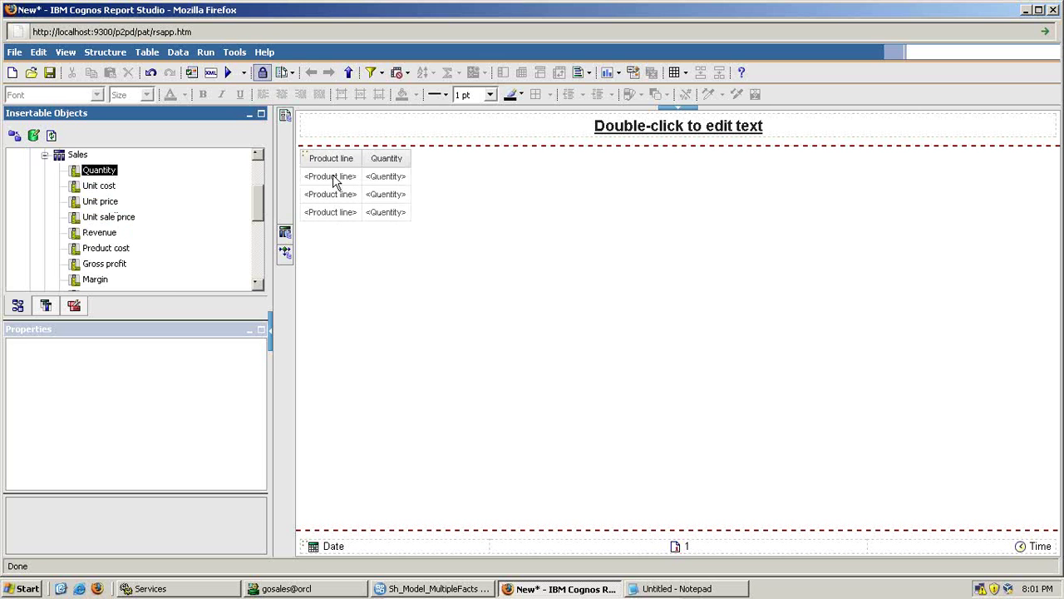
click(226, 73)
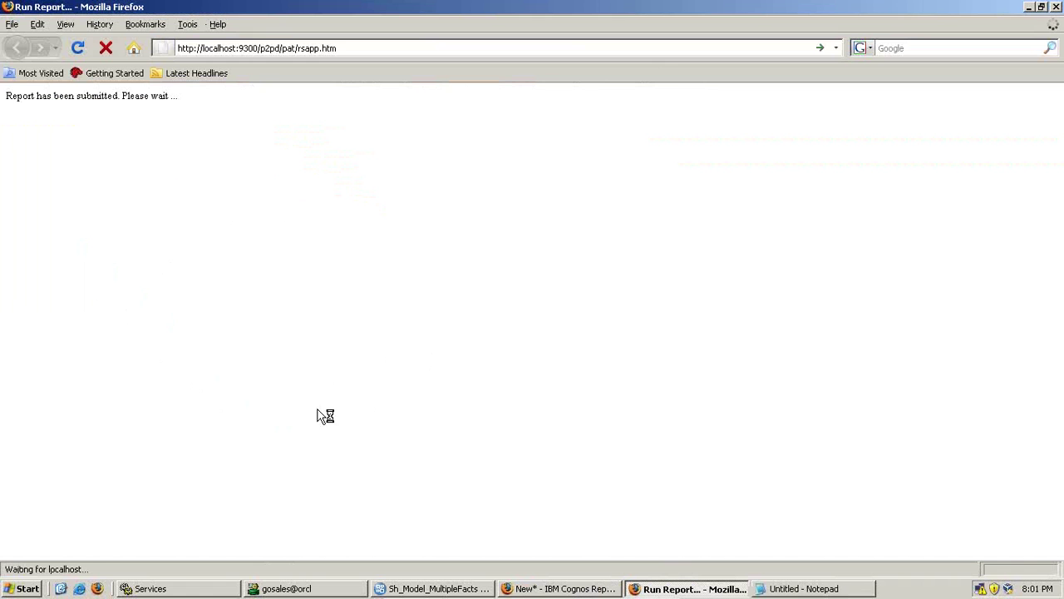
Step: Switch to Notepad and replace its text with two labels on separate lines, "Business Metadata :" and "Technical Metadata :"
key(alt+Tab)
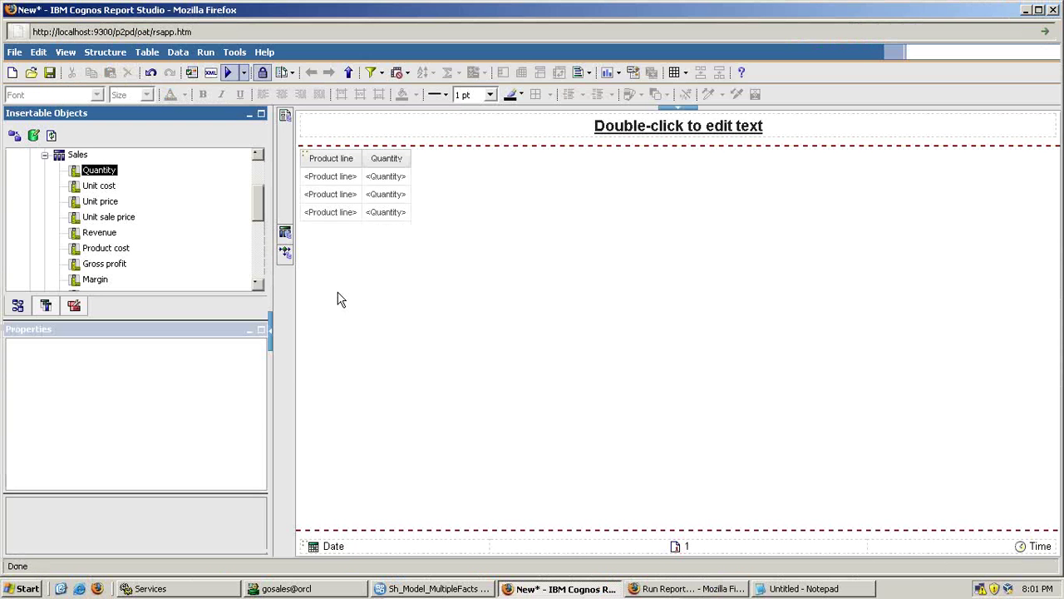
click(788, 590)
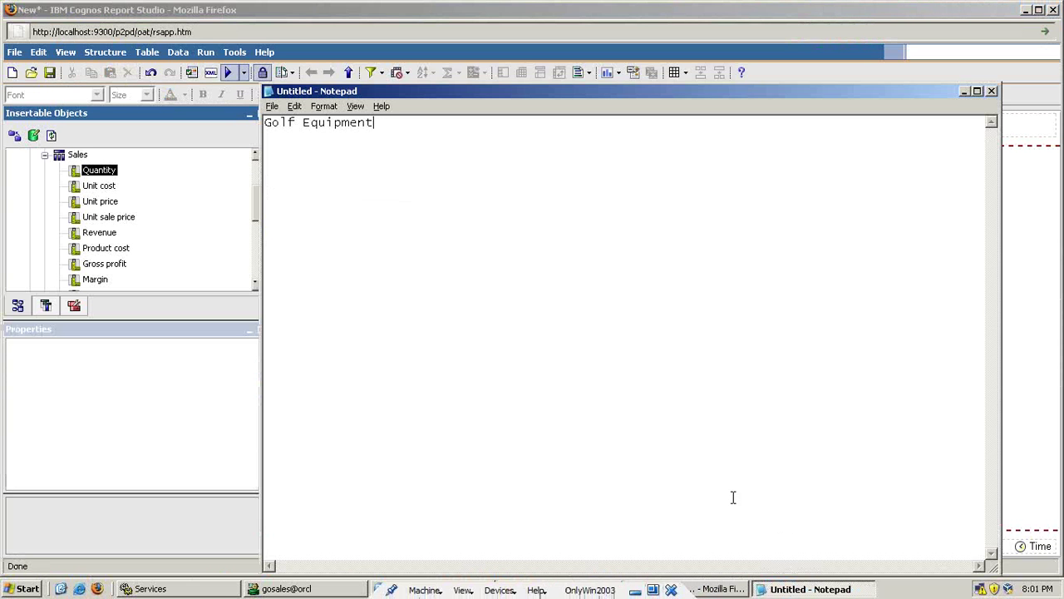
drag(376, 123, 254, 123)
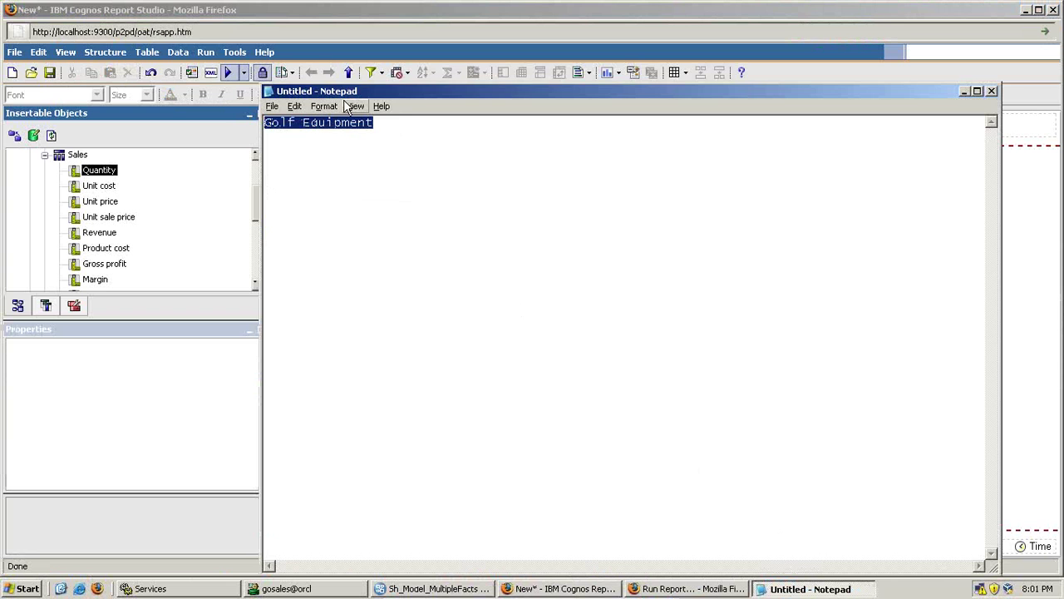
drag(674, 164, 721, 195)
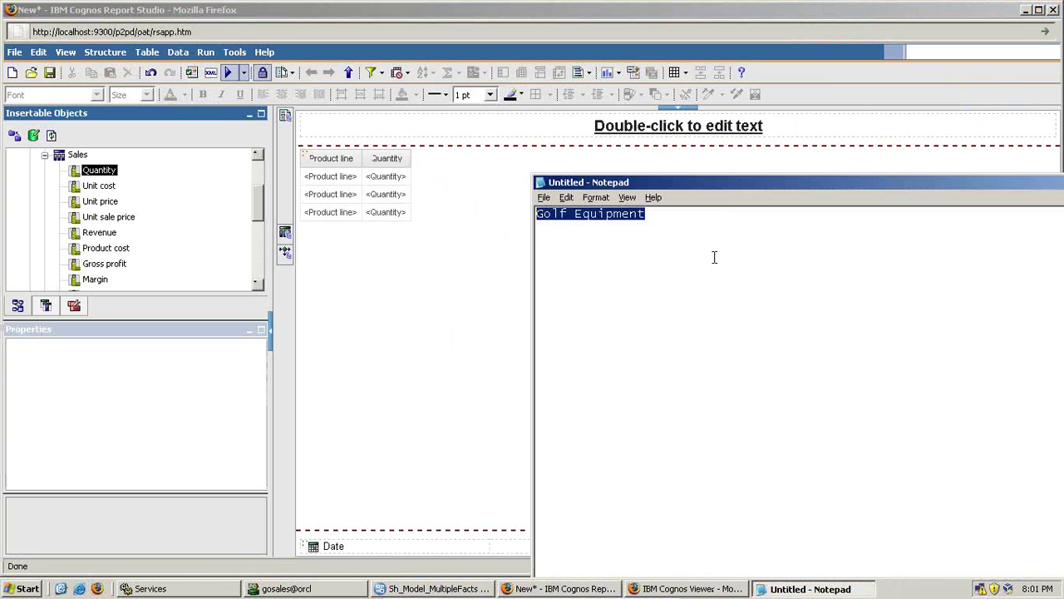
text(Business)
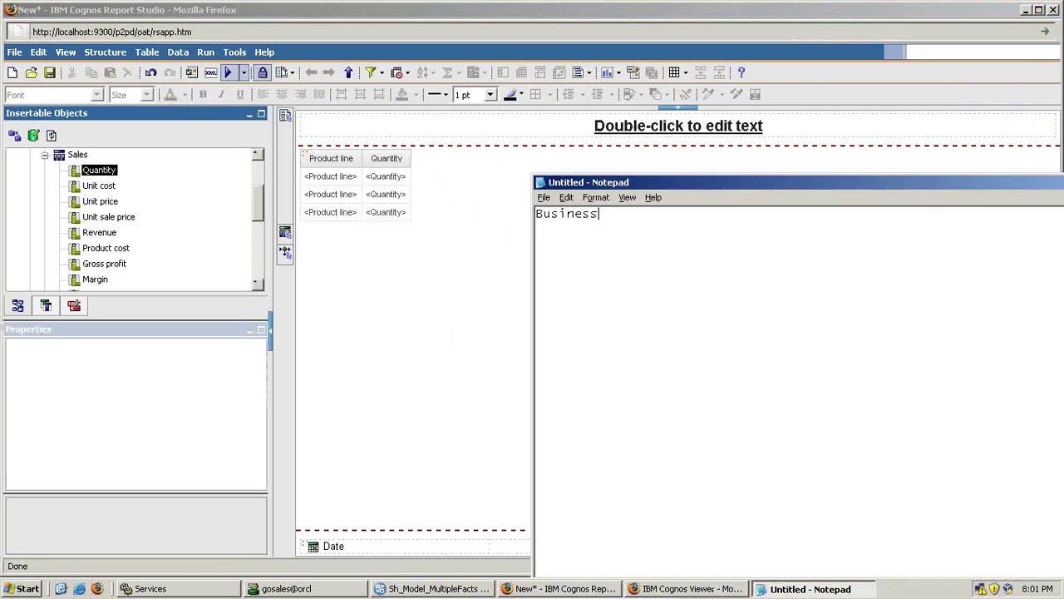
text( Metadata :)
key(Return)
text(Technical Metadata )
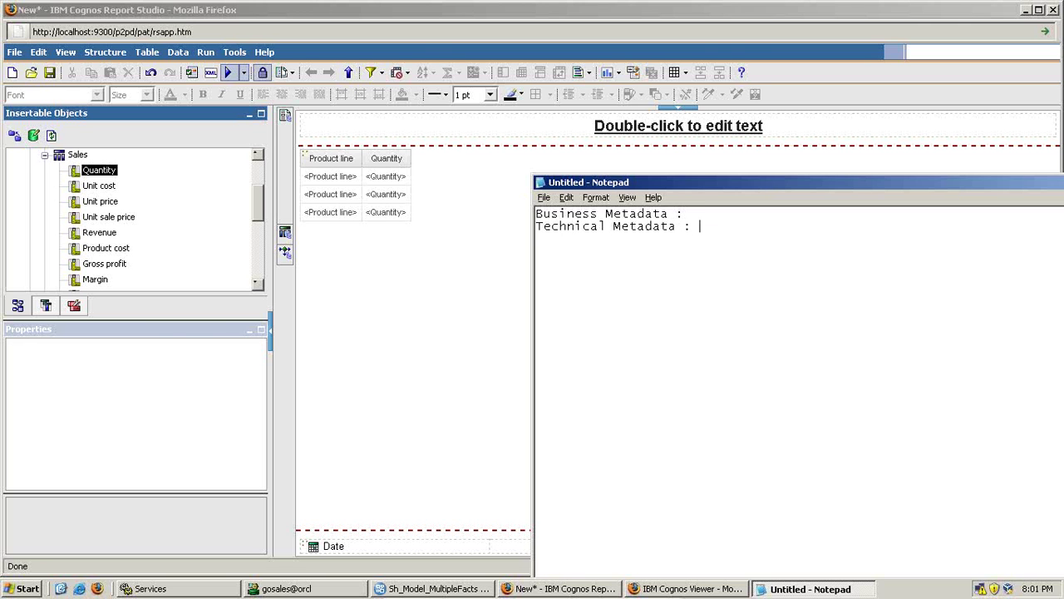
Step: Enter Prod_ID as the technical metadata example and Product Identification as the business metadata example, aligning the two values
text(: Prod)
text(_ID)
text(Product )
text(Identifi)
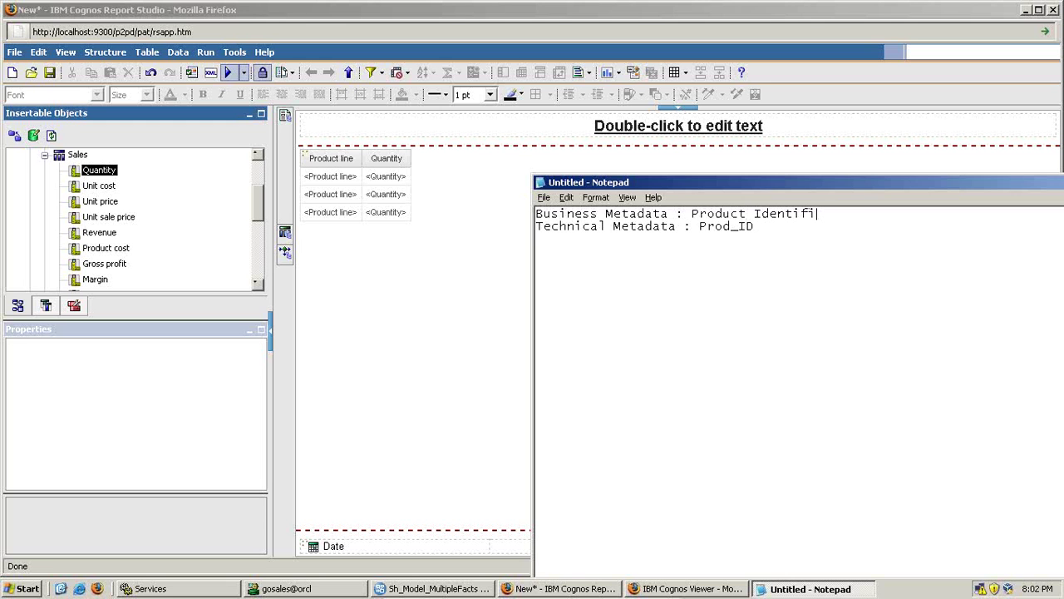
text(ccation)
click(693, 214)
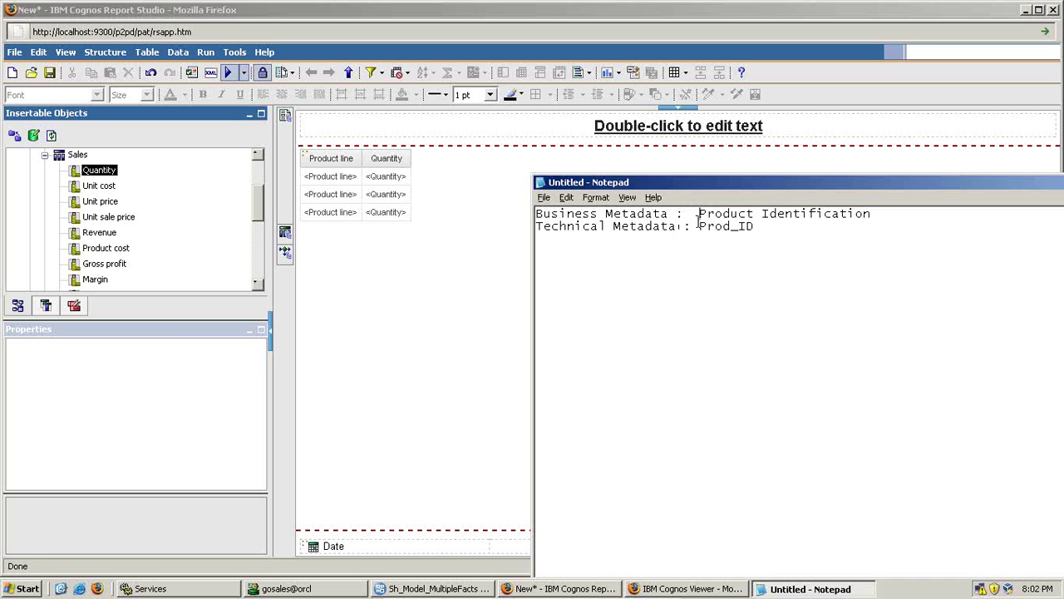
Step: View the report output in Cognos Viewer, then show the report's generated SQL in Report Studio and copy the whole Native SQL statement
click(690, 588)
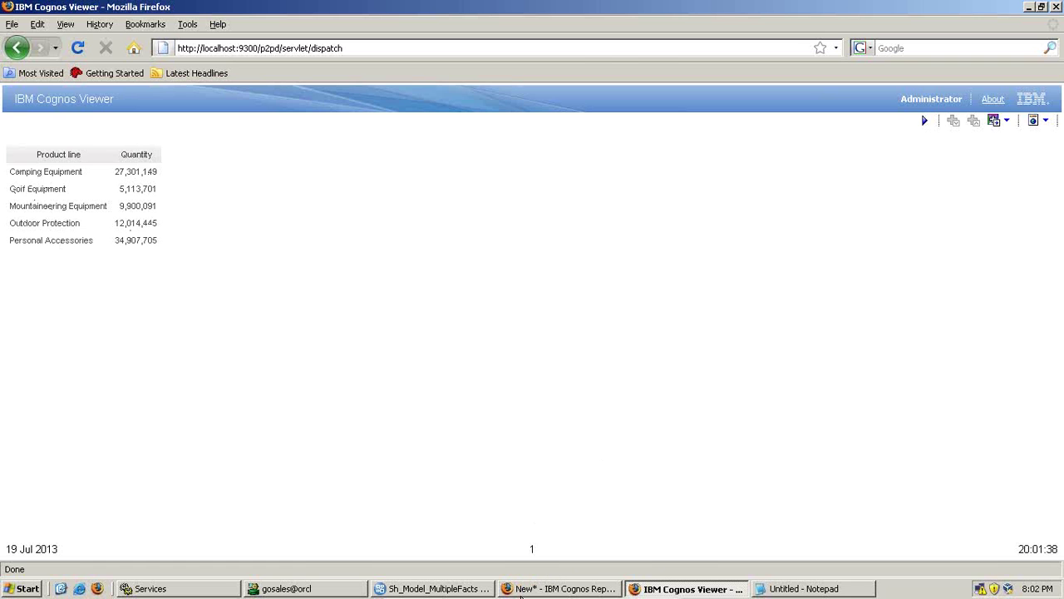
click(559, 588)
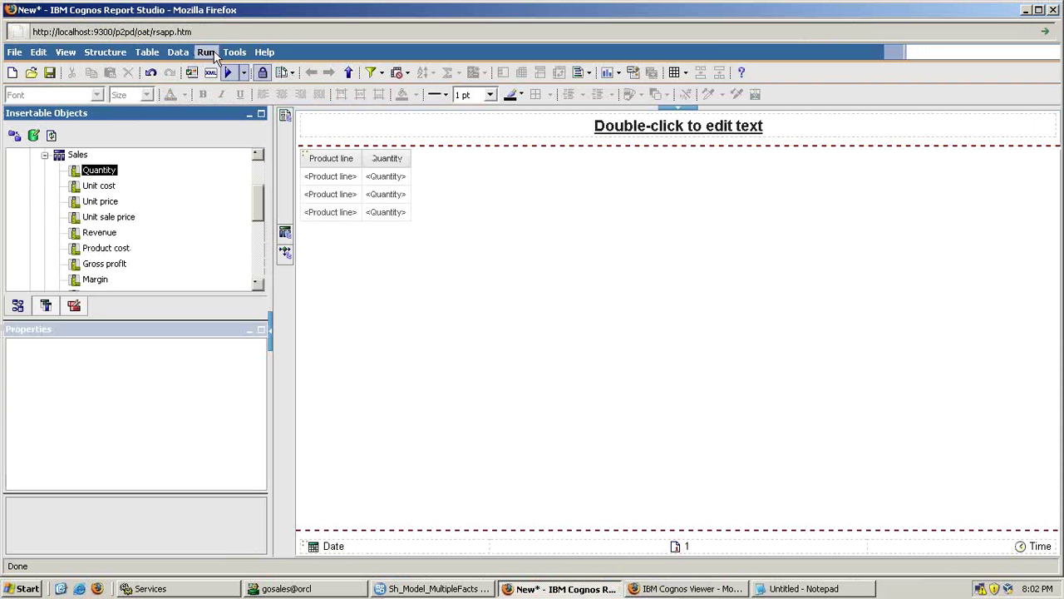
click(234, 51)
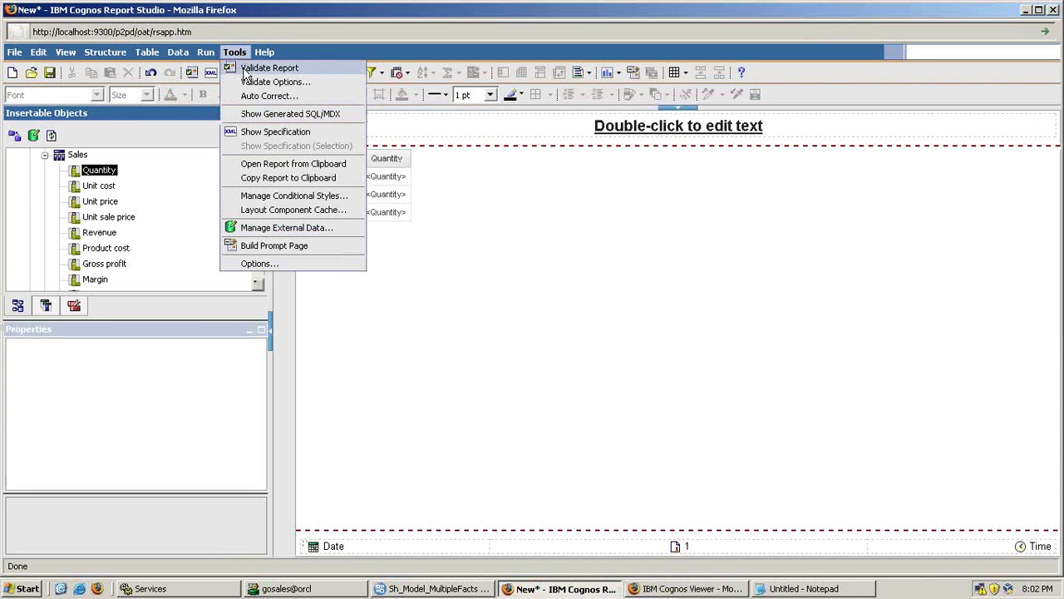
click(257, 113)
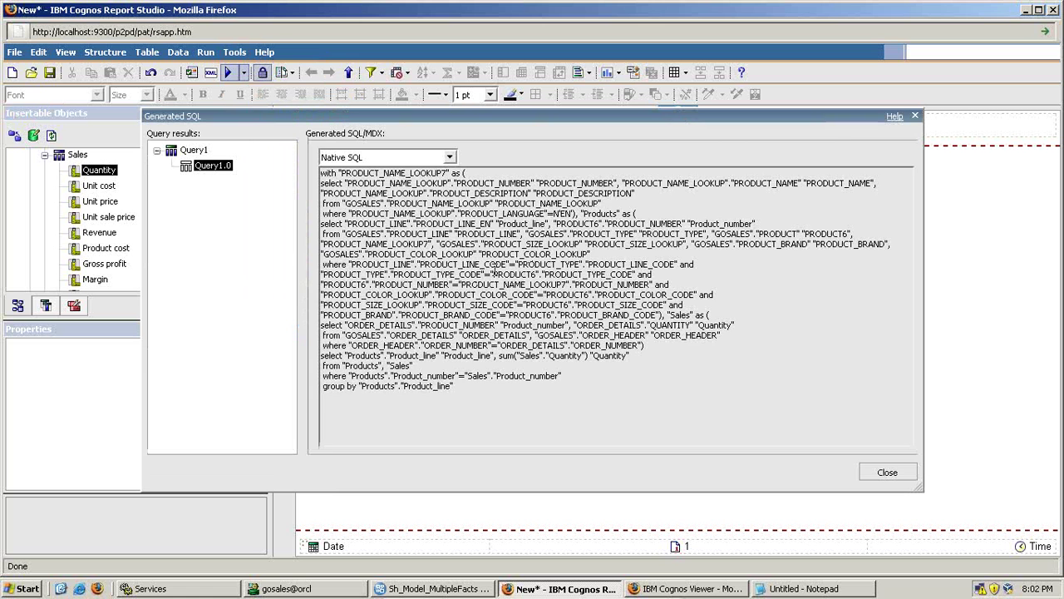
drag(450, 386, 214, 172)
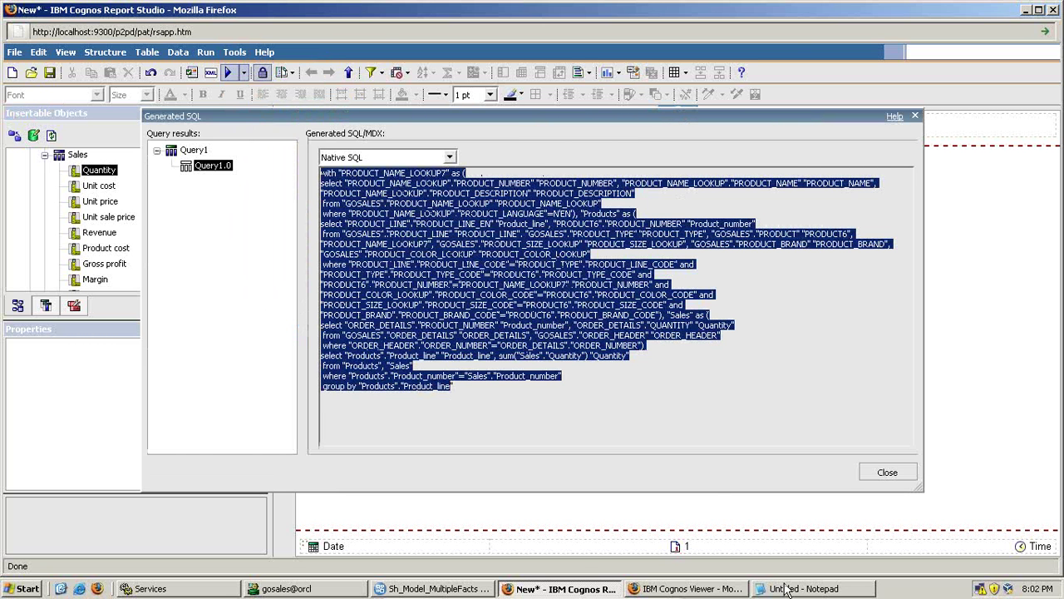
Step: Switch to PL/SQL Developer and paste the copied native SQL statement into a new SQL window
click(326, 588)
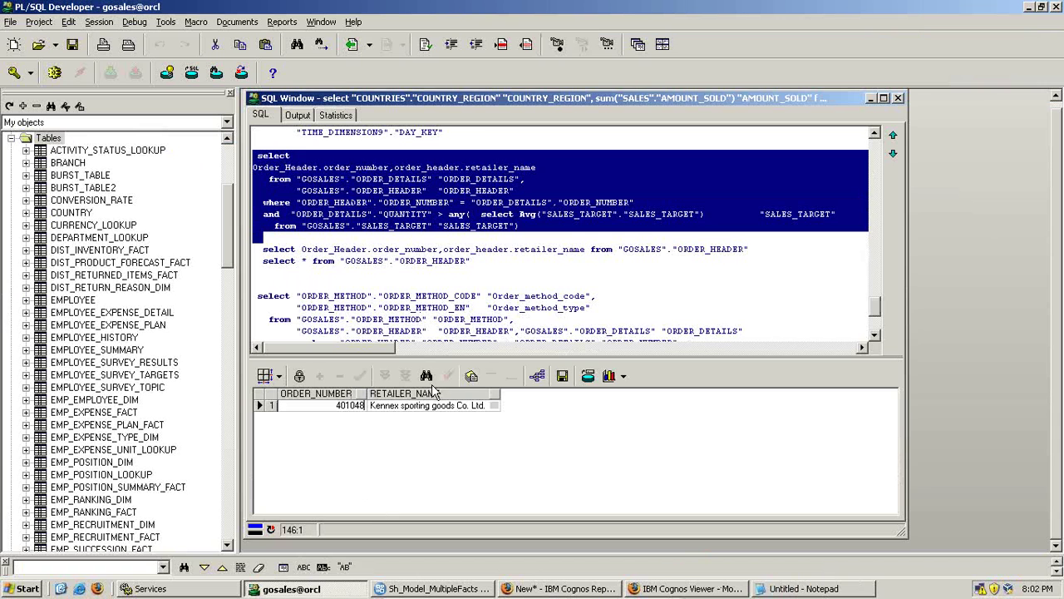
click(704, 351)
key(Return)
key(Return)
key(Return)
key(Return)
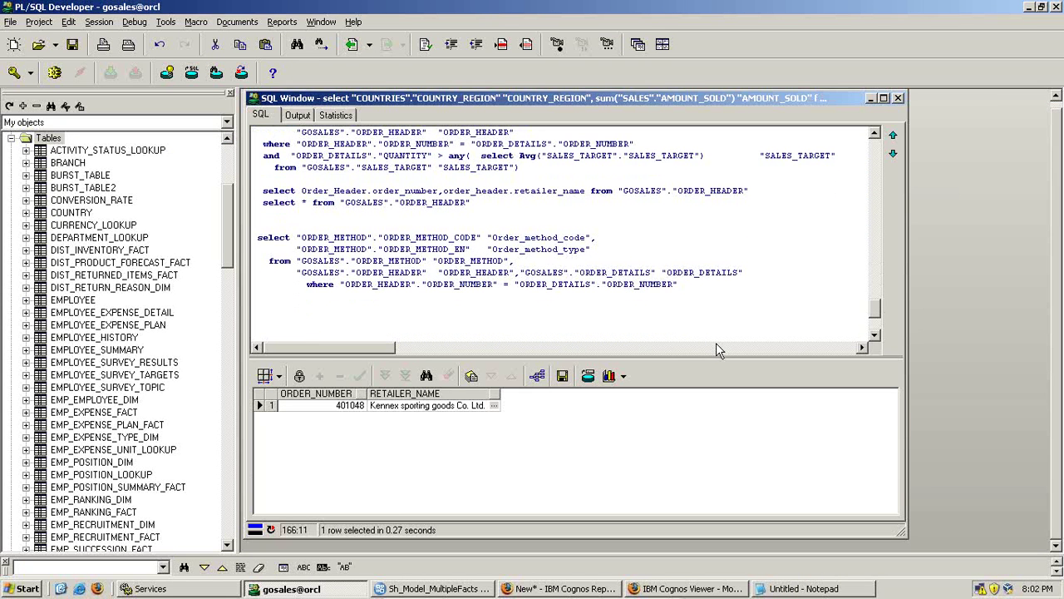
click(13, 44)
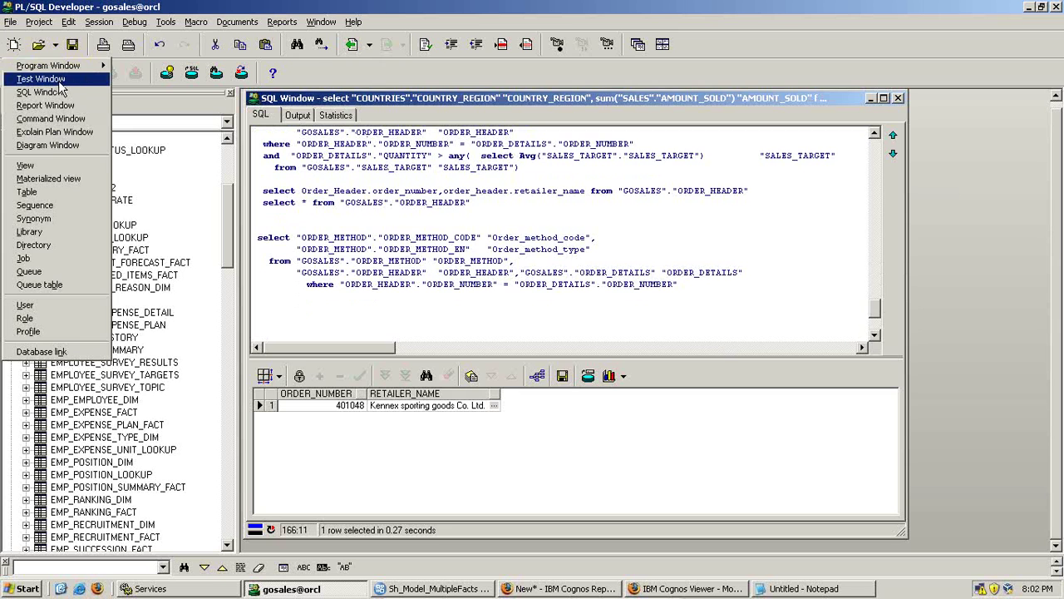
click(60, 92)
key(ctrl+v)
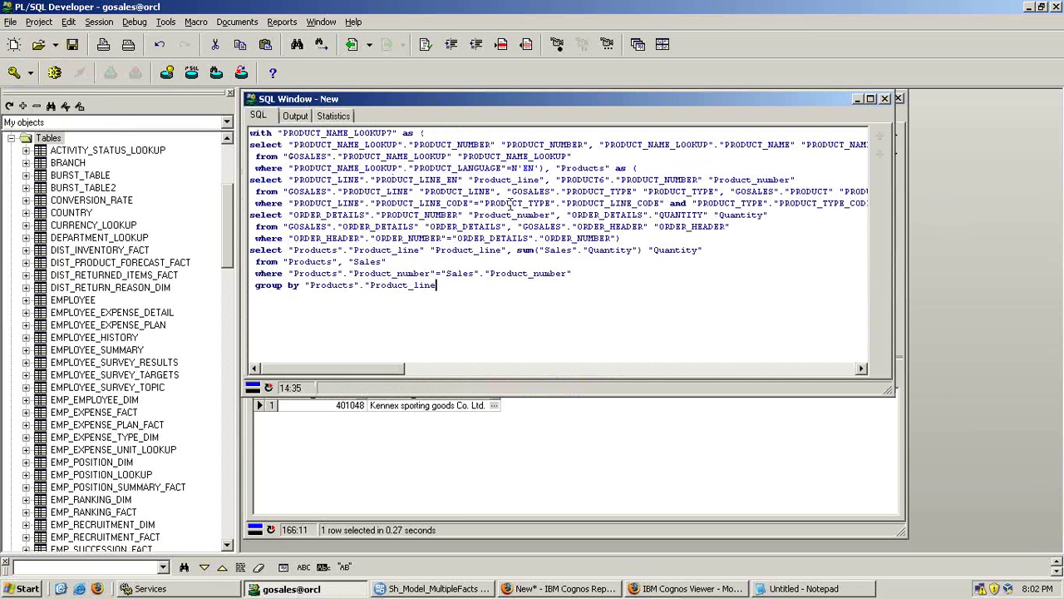
Step: Copy the Products subquery, from its select through the final PRODUCT_BRAND_CODE condition, and paste it below the full statement
drag(251, 180, 804, 202)
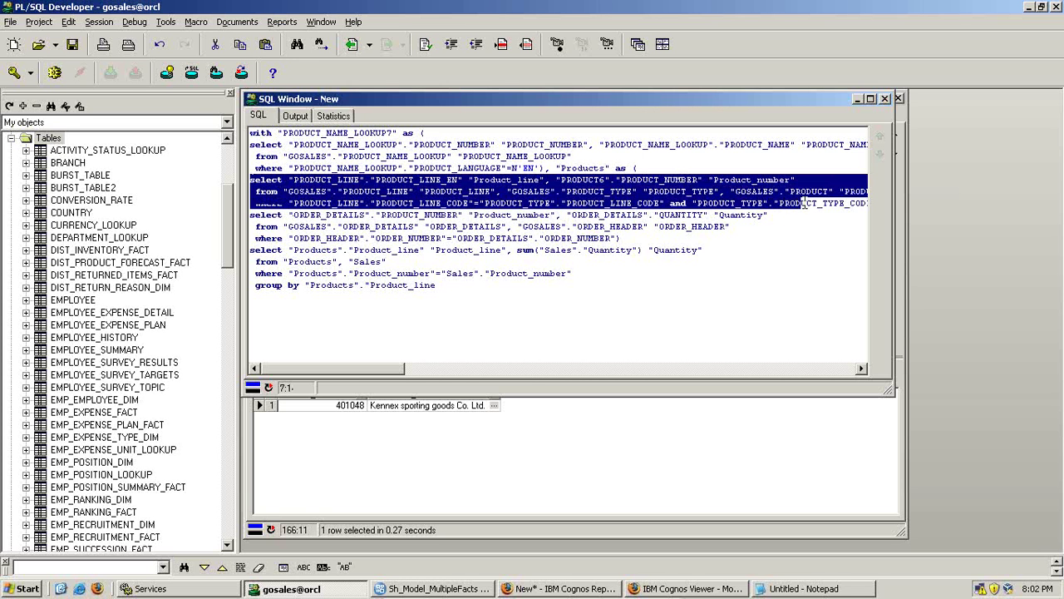
drag(326, 371, 827, 370)
shift+click(776, 203)
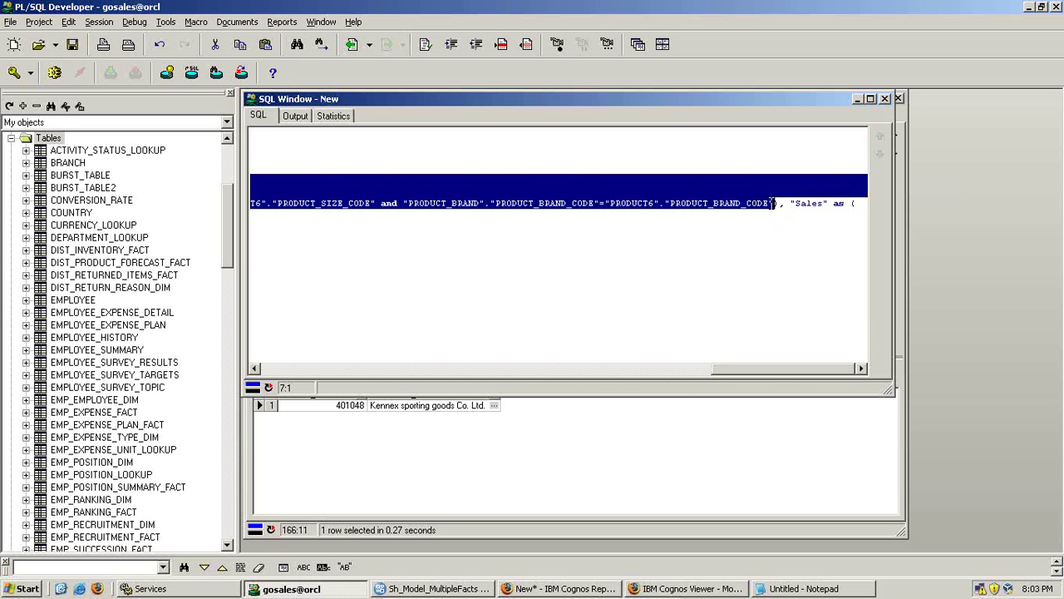
click(381, 293)
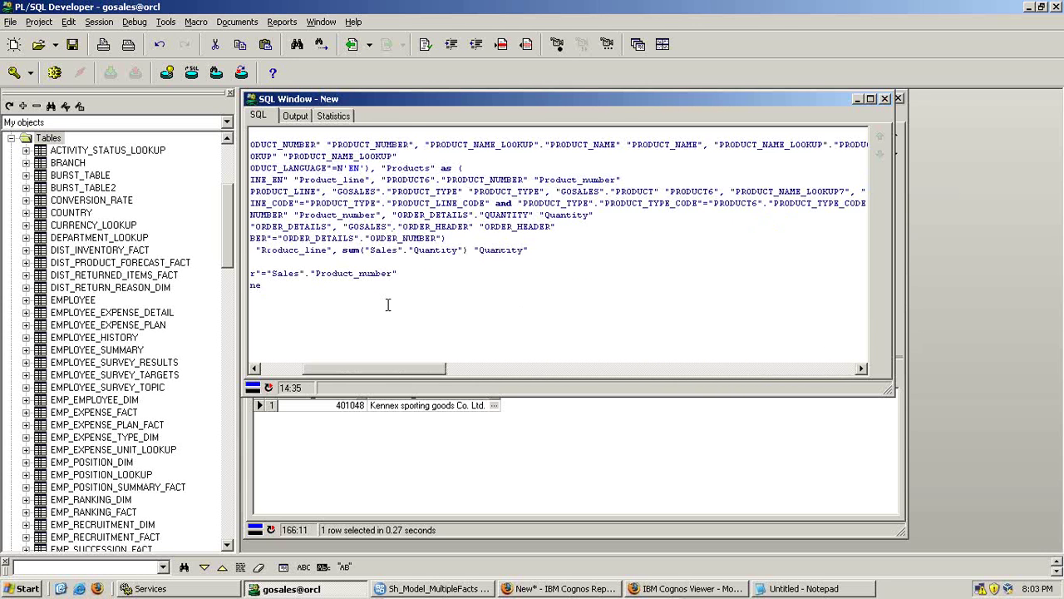
key(ctrl+z)
Step: Select the pasted Products subquery below the full statement and reformat it with the PL/SQL Beautifier
key(Home)
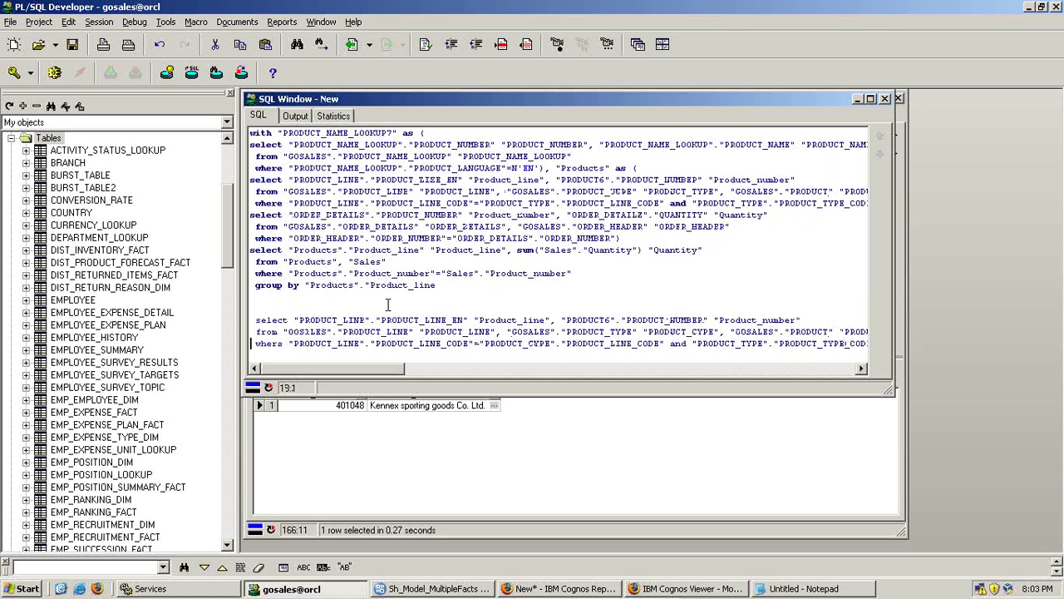
key(Down)
key(Down)
key(shift+Up)
key(shift+Up)
key(shift+Up)
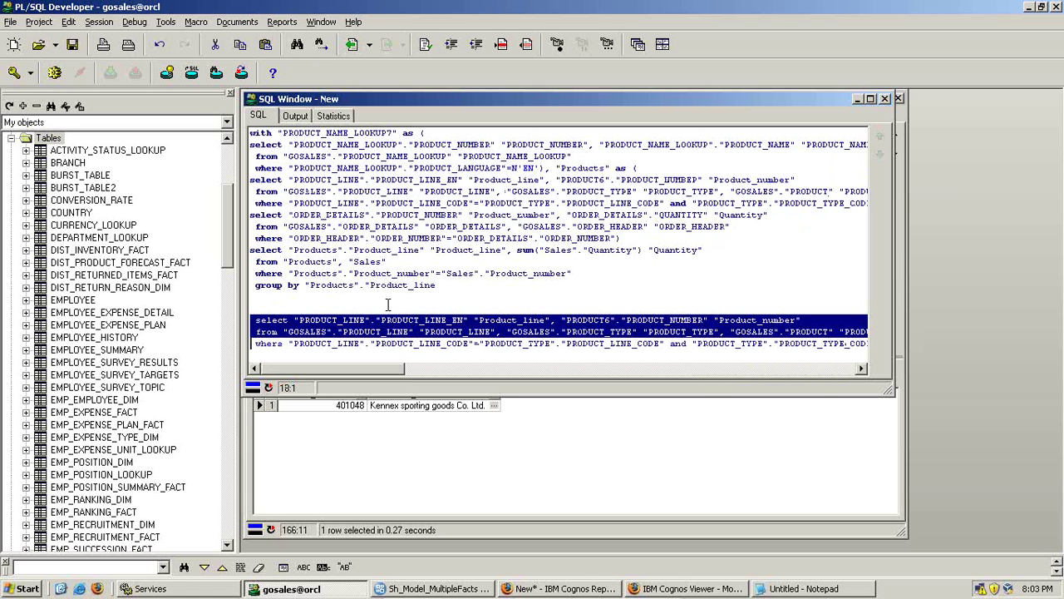
key(shift+End)
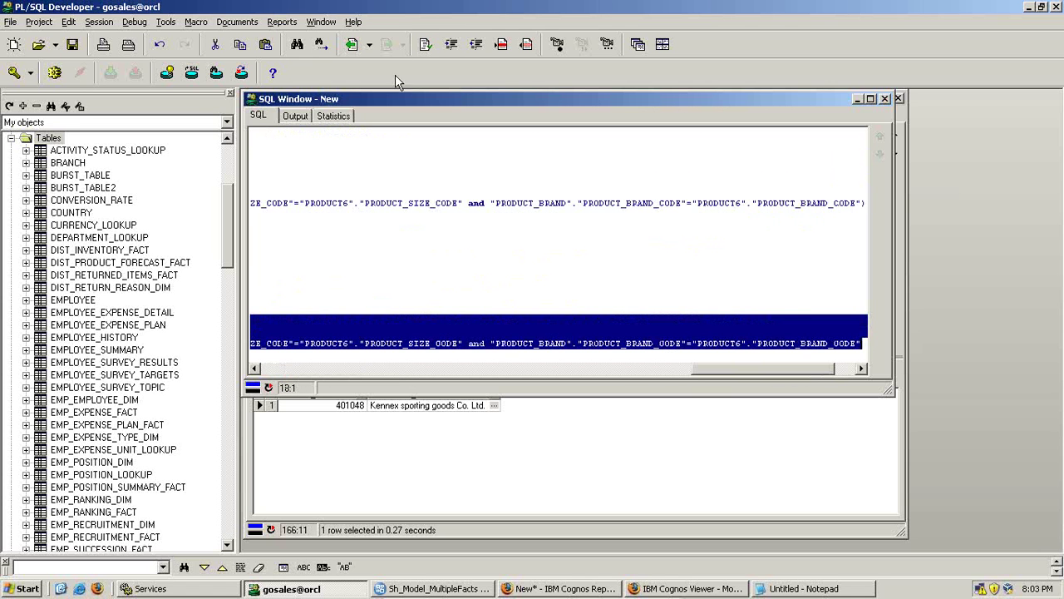
click(426, 44)
click(504, 263)
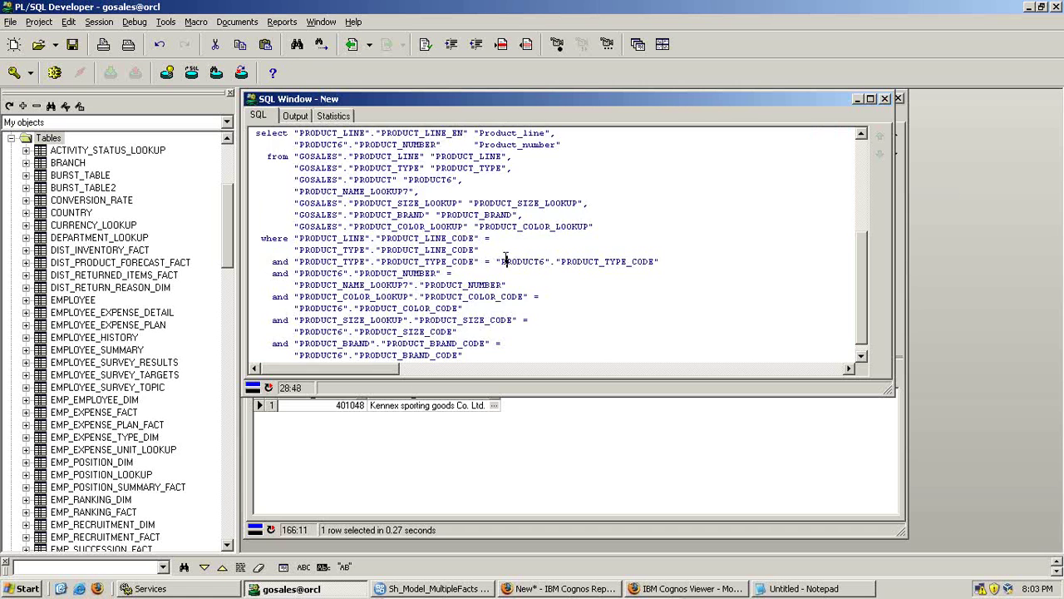
scroll(504, 263, up, 2)
scroll(504, 258, down, 1)
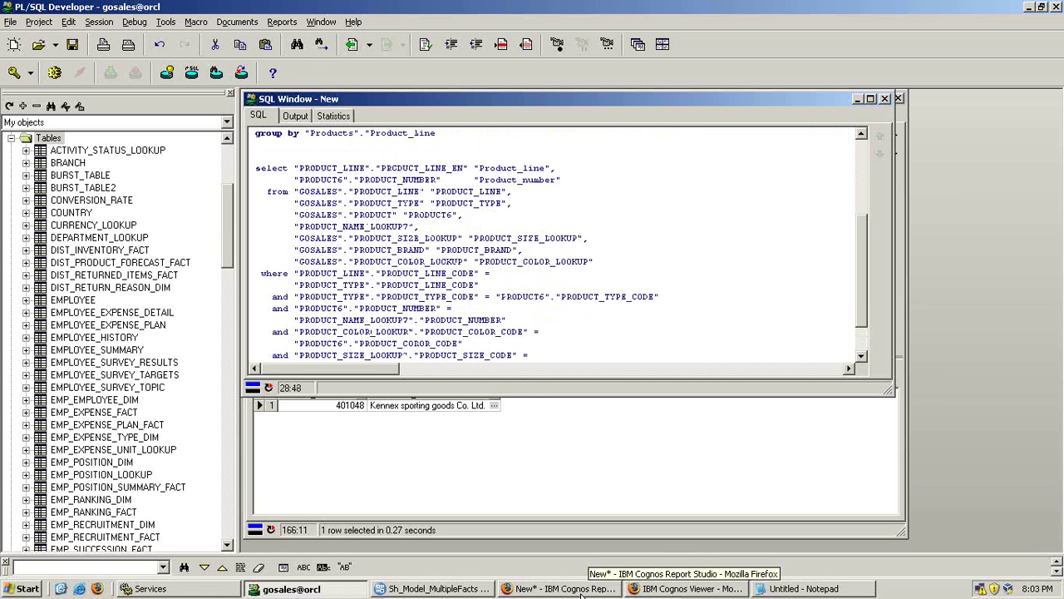
Step: Close the Generated SQL window in Report Studio, then return to PL/SQL Developer and highlight the formatted subquery's from clause
click(611, 589)
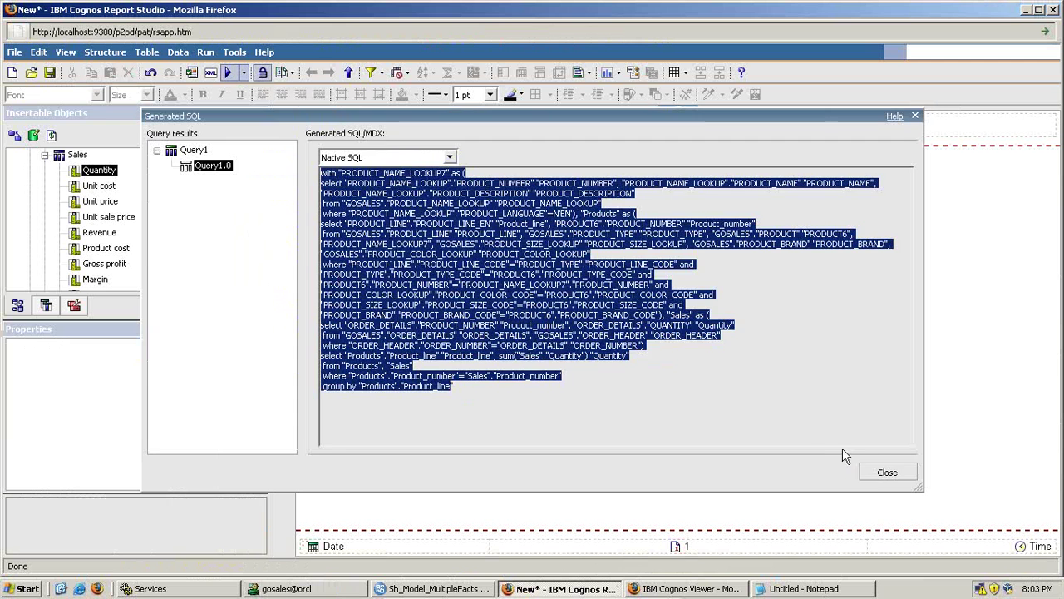
click(882, 471)
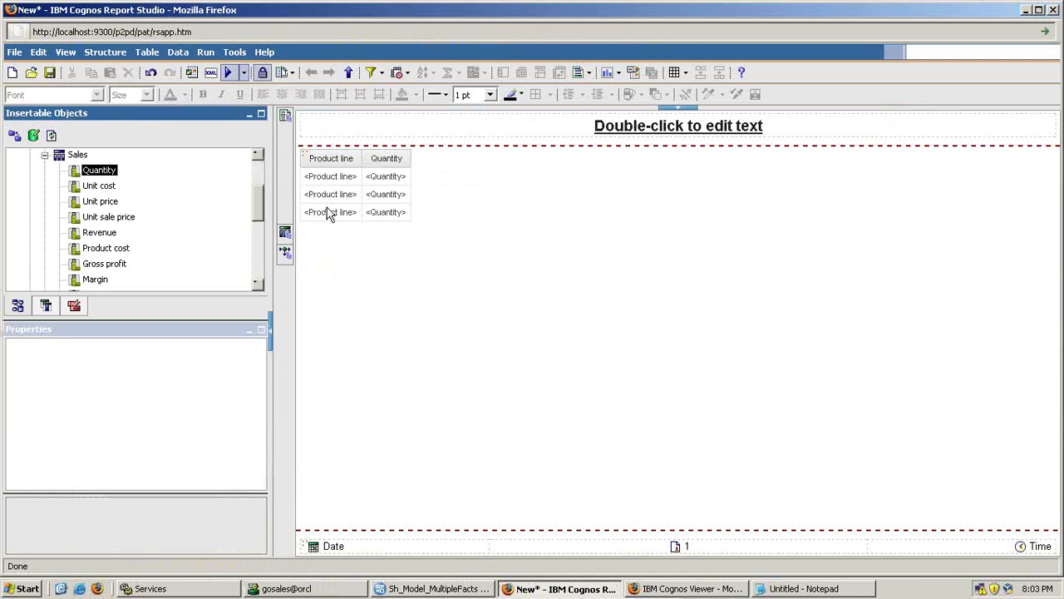
click(803, 589)
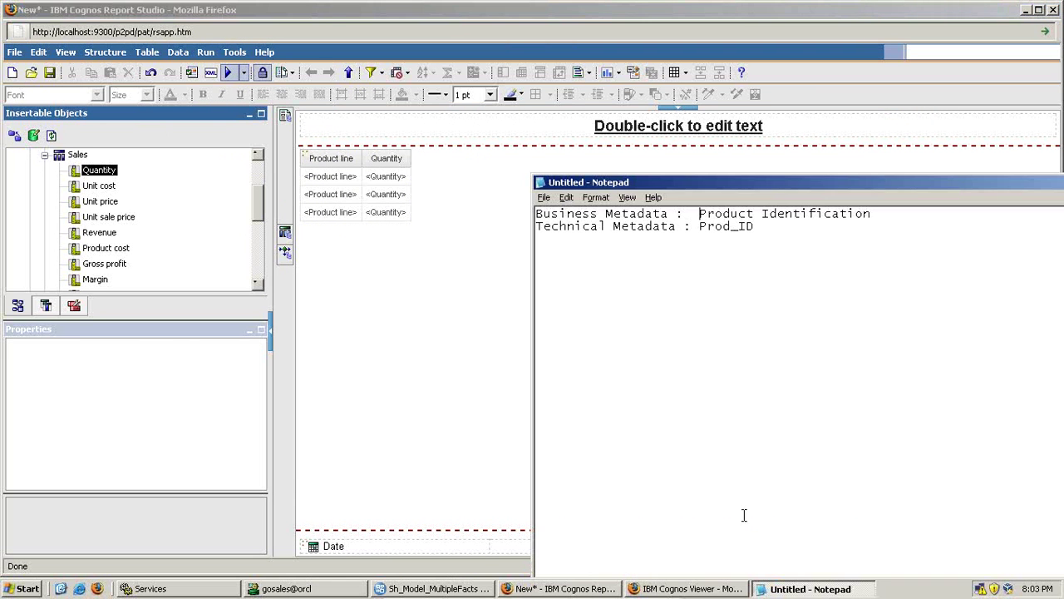
click(286, 589)
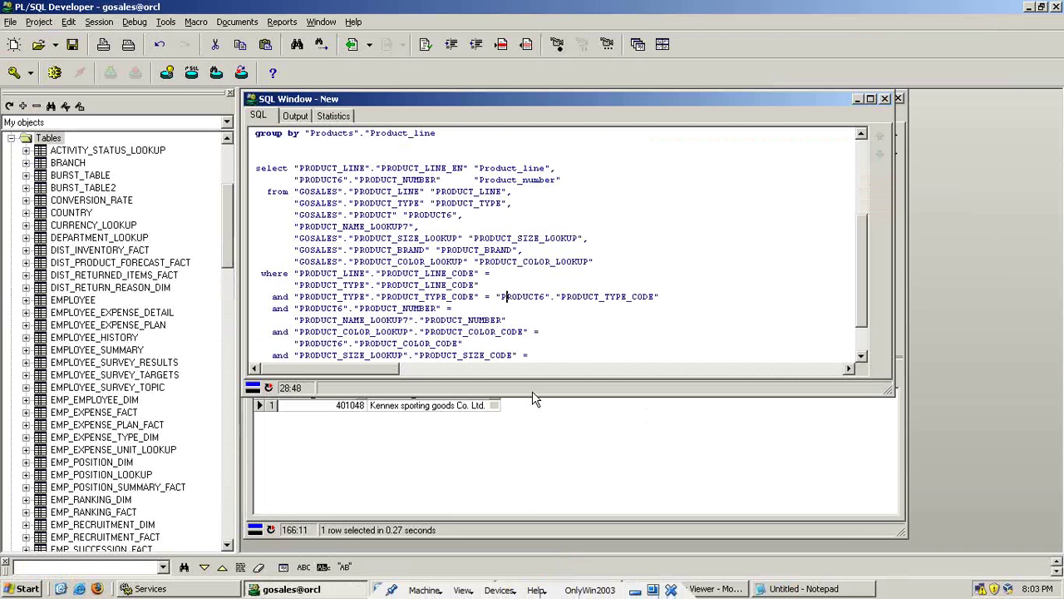
drag(352, 192, 415, 203)
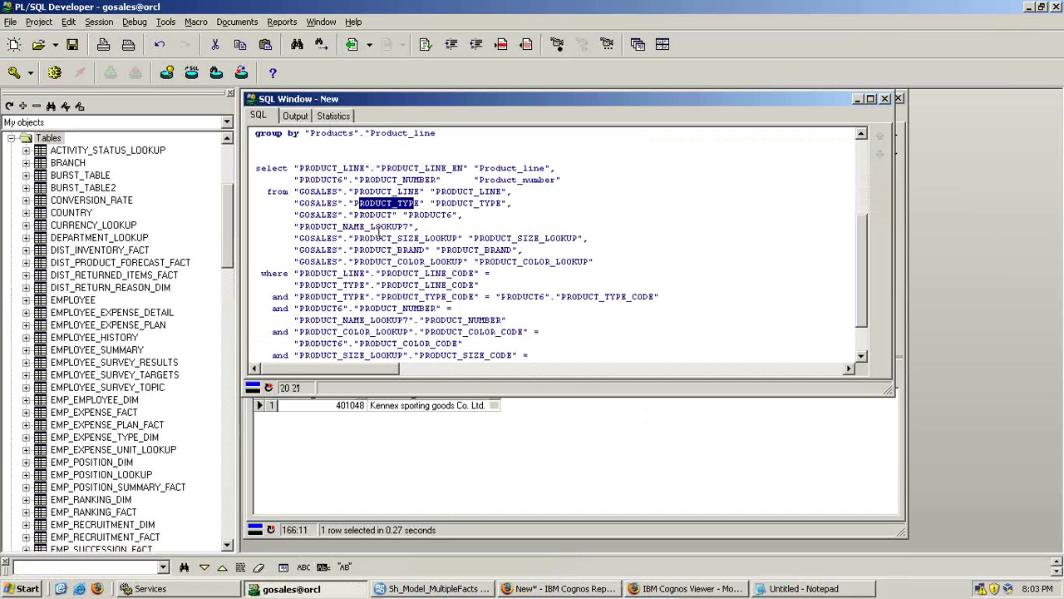
drag(612, 261, 247, 193)
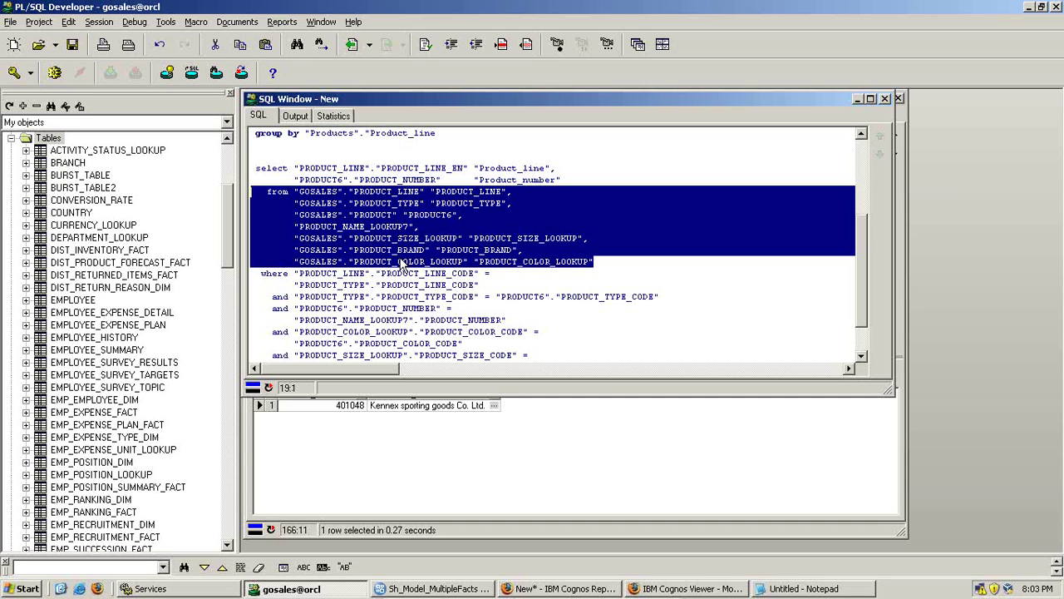
Step: Switch to the course outline in the host's Notepad and add "b) Dashboard" under Report Design
mouse_move(597, 590)
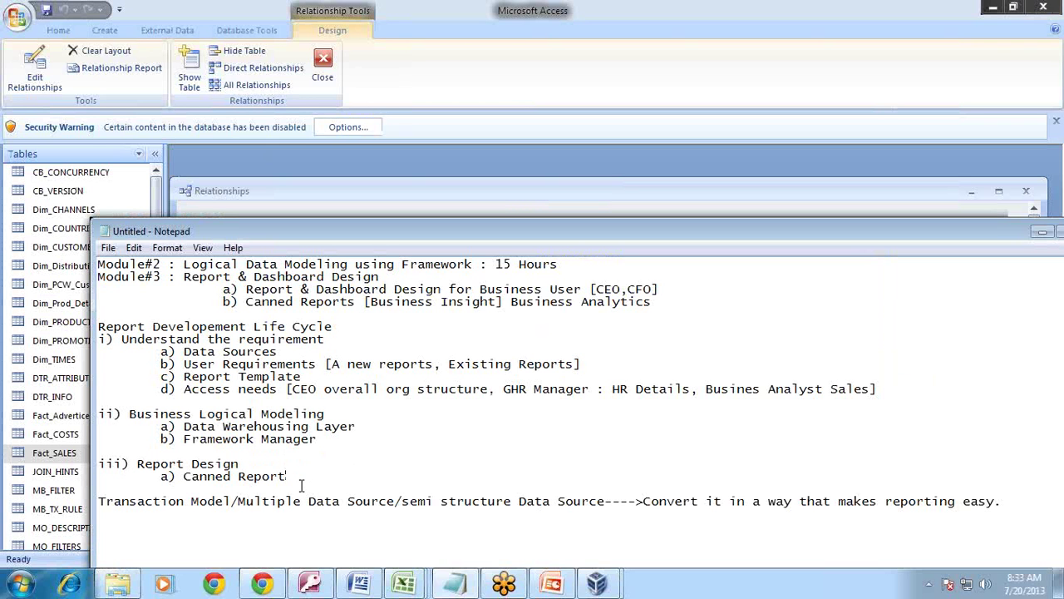
key(Return)
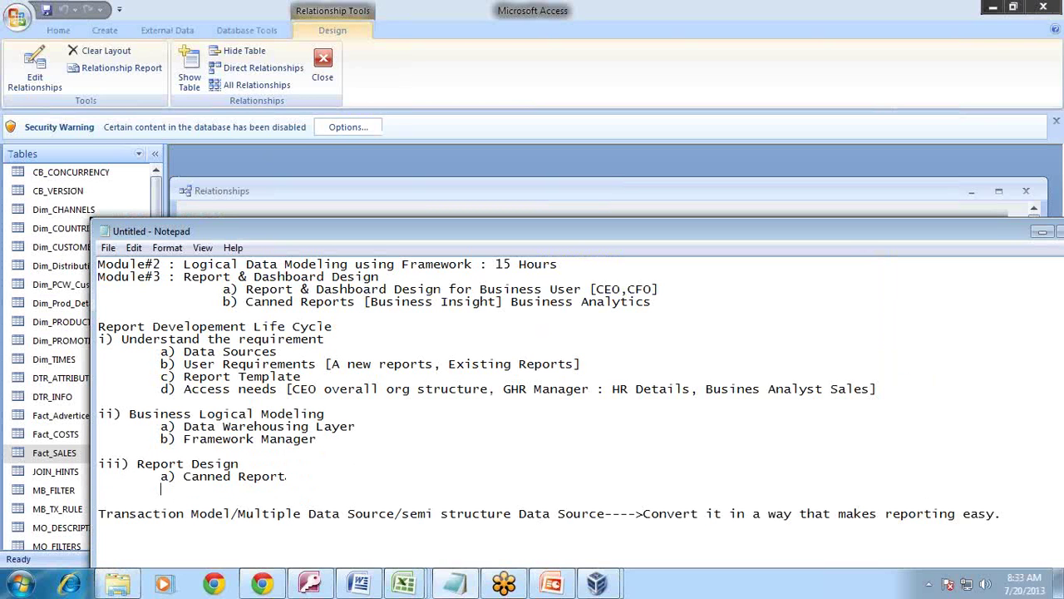
text(b) Dah)
key(BackSpace)
text(shboard)
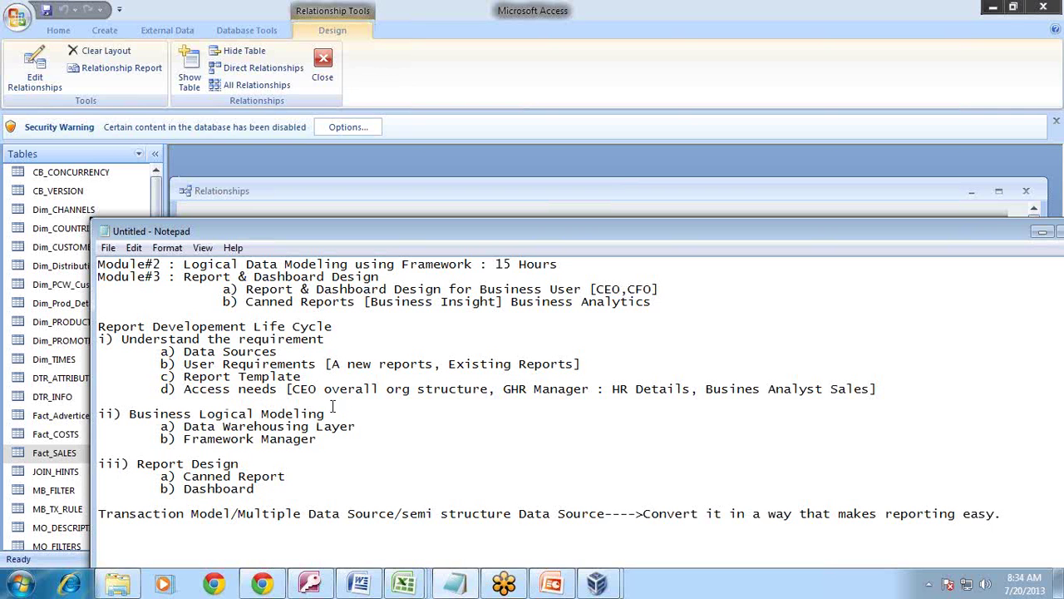
Step: Add effort shares to the life cycle headings: 10% for Understand the requirement, 60% for Business Logical Modeling, and 30% for Report Design
click(359, 342)
key(Tab)
text(10%)
key(Down)
key(Down)
key(Down)
key(Down)
text(60%)
key(Down)
key(Down)
key(End)
key(Tab)
text(30)
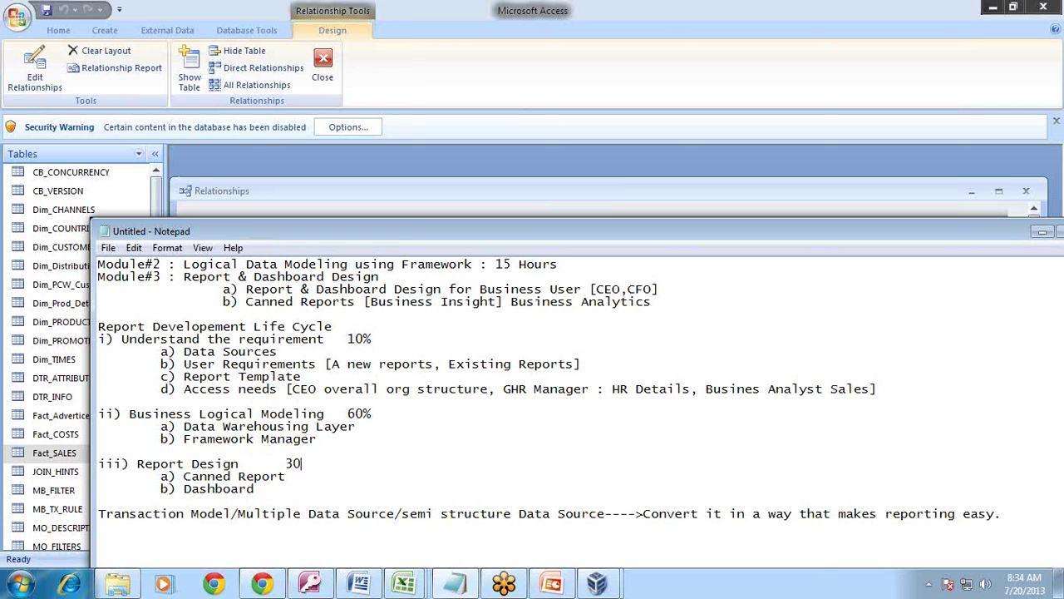
text(%)
drag(263, 489, 98, 401)
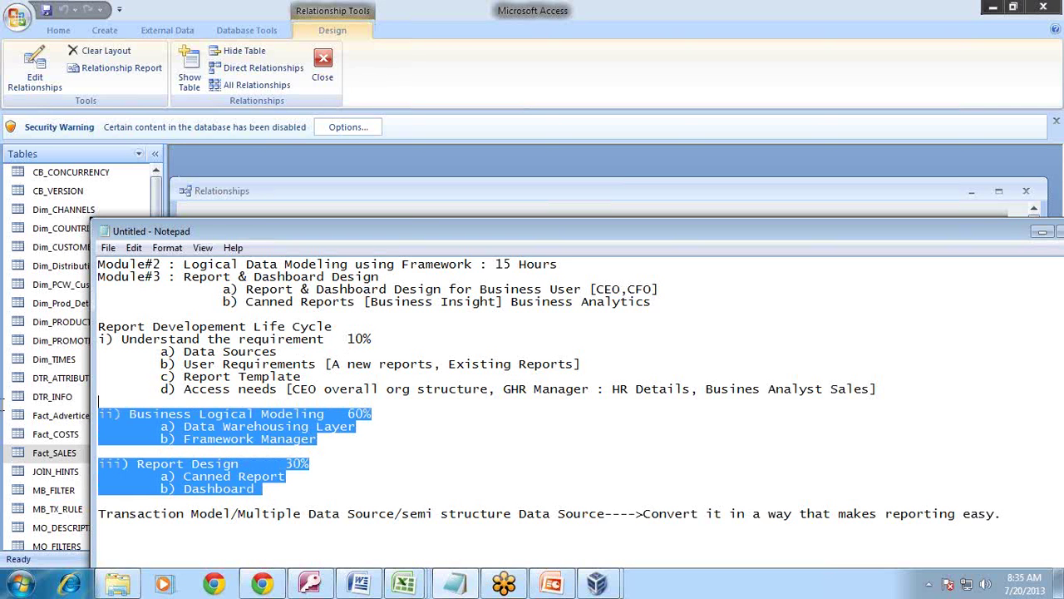
click(335, 468)
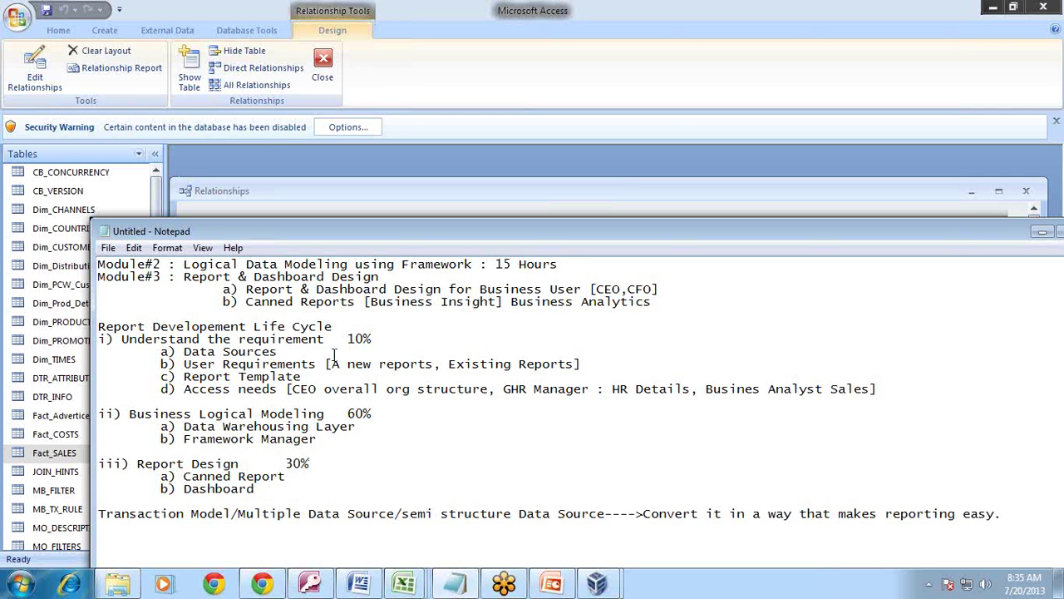
Step: Add the line "Total Duration : 30 Hours Live Classes" below the Transaction Model note
scroll(185, 499, down, 2)
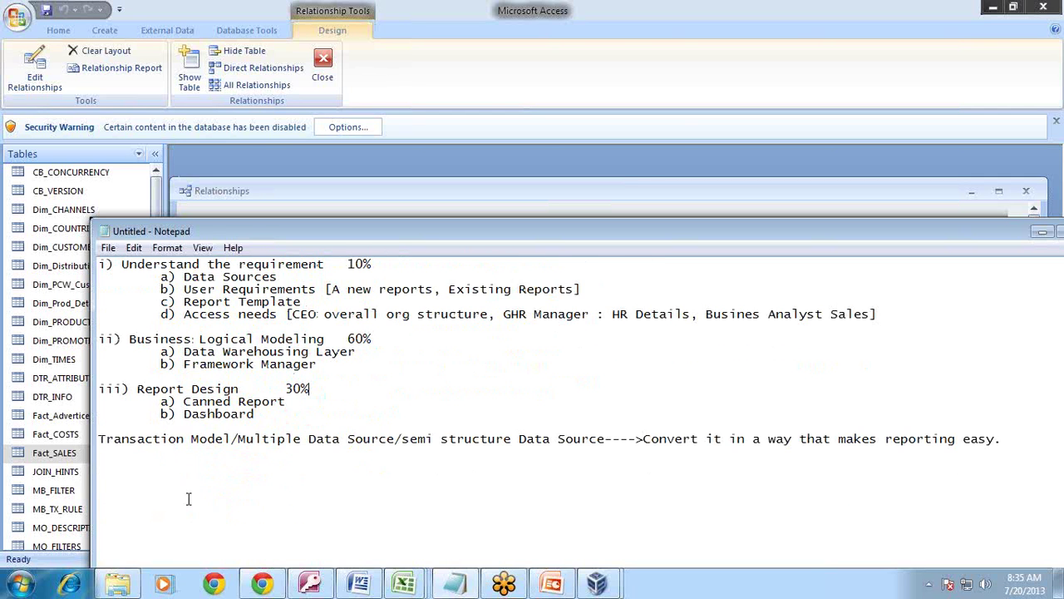
click(145, 454)
key(Return)
text(Tio)
key(BackSpace)
key(BackSpace)
text(otal Duration : 30 Hours )
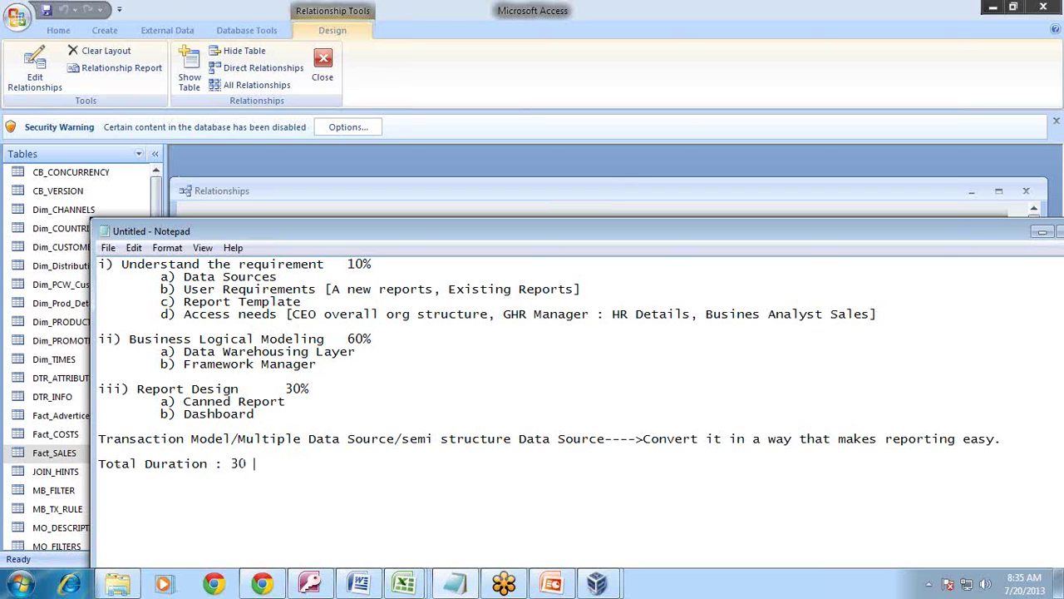
text(Live Classes )
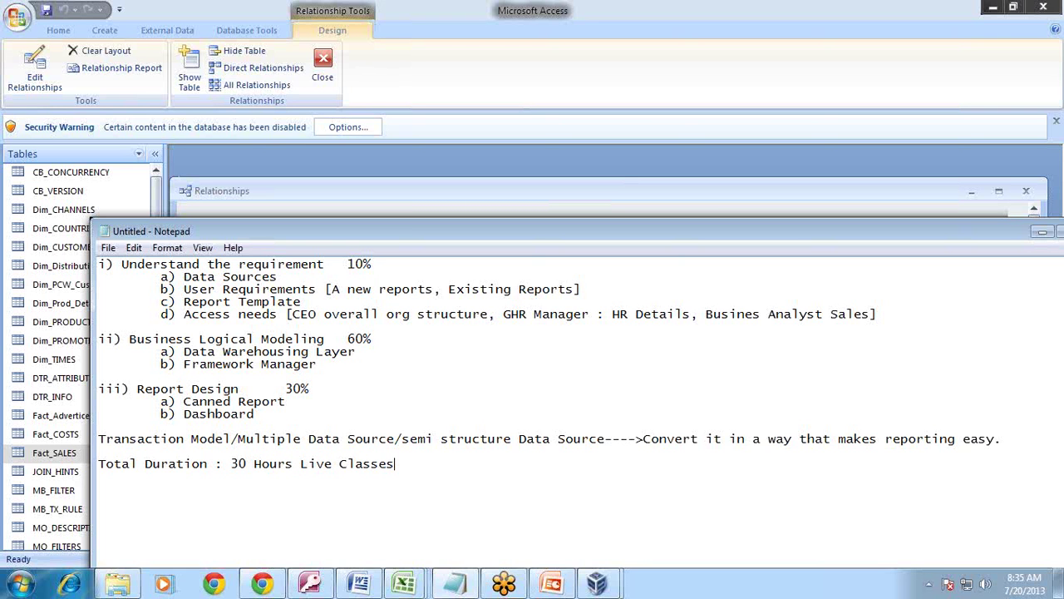
Step: Extend the Total Duration line with ": 05 hours Self Learning"
text(05 Self Learning)
click(403, 463)
text(: 05)
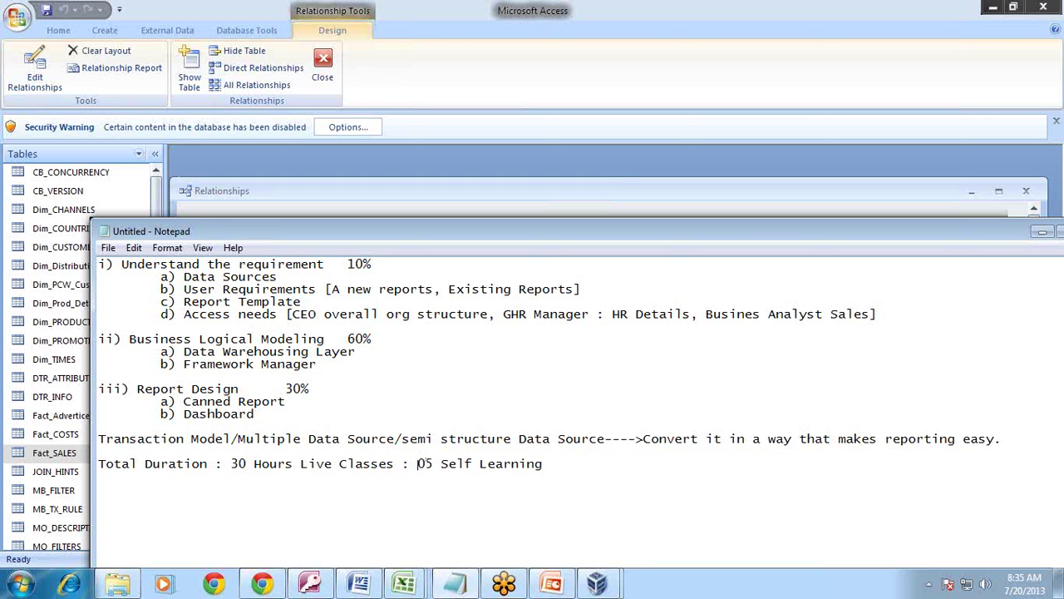
text(hours,)
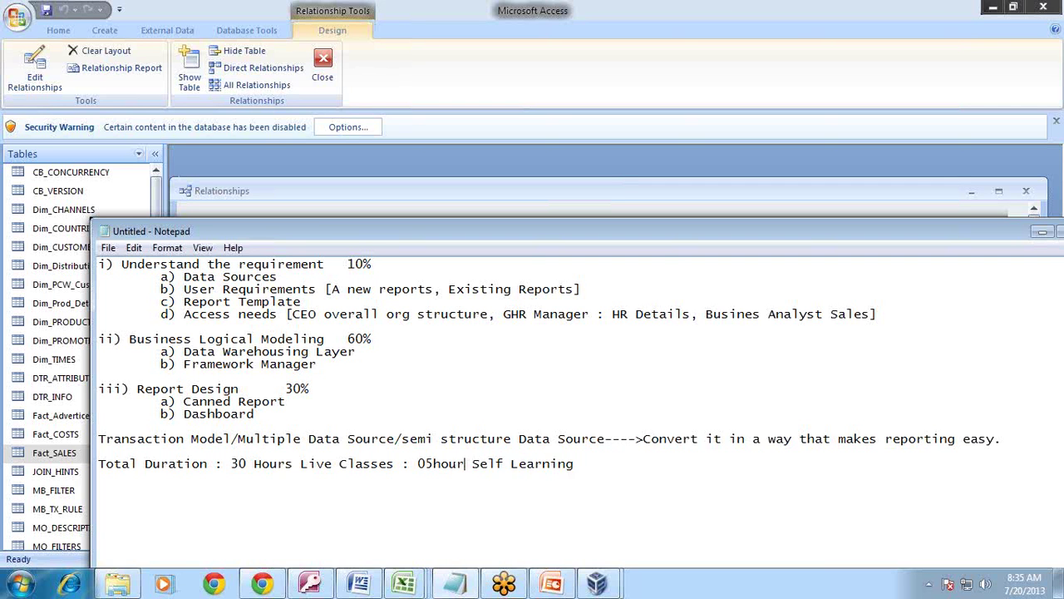
key(BackSpace)
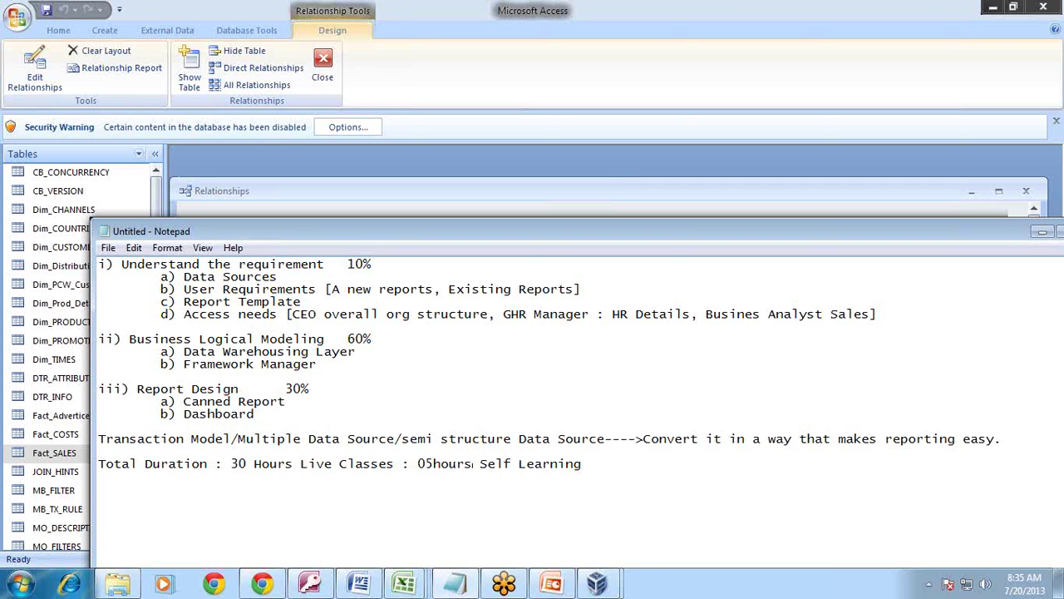
click(441, 463)
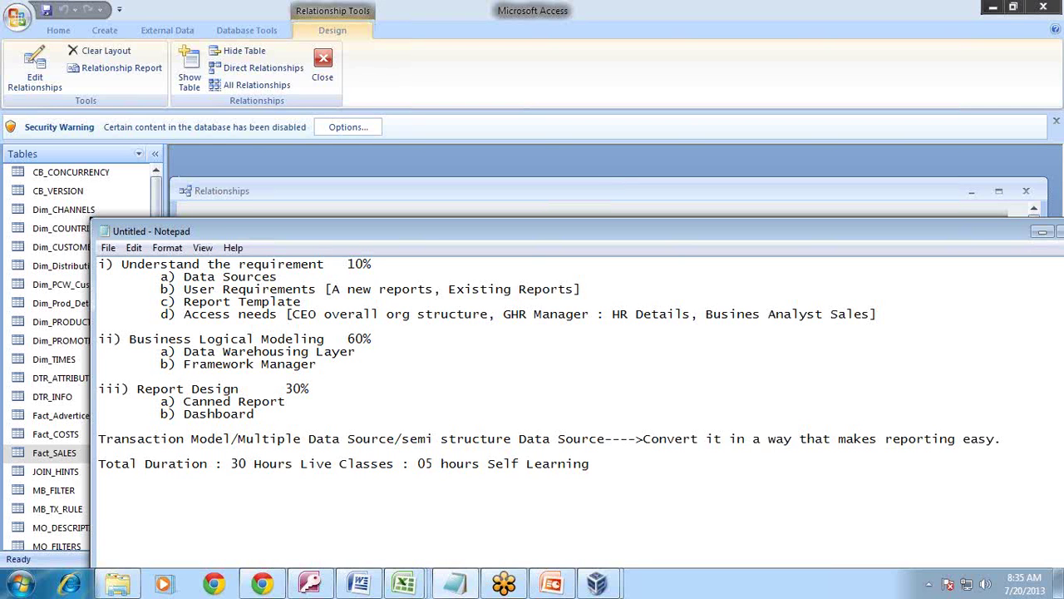
Step: Add a Learning Material heading below the duration line, with the indented item "a) Student Guide [Practice+Theory]"
click(628, 469)
key(Return)
text(Learning,Material )
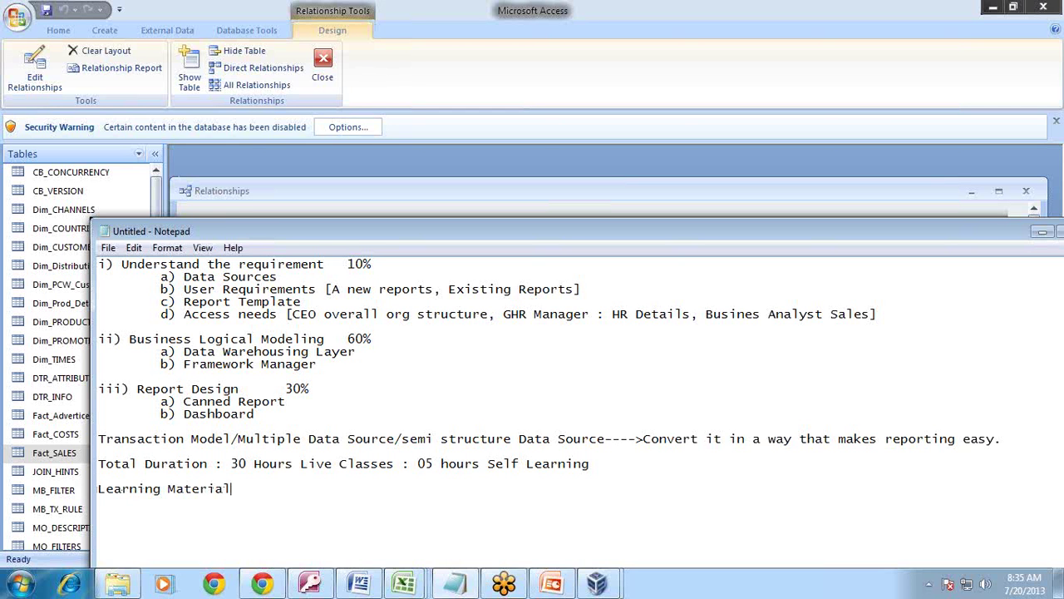
text(a) Student Guided)
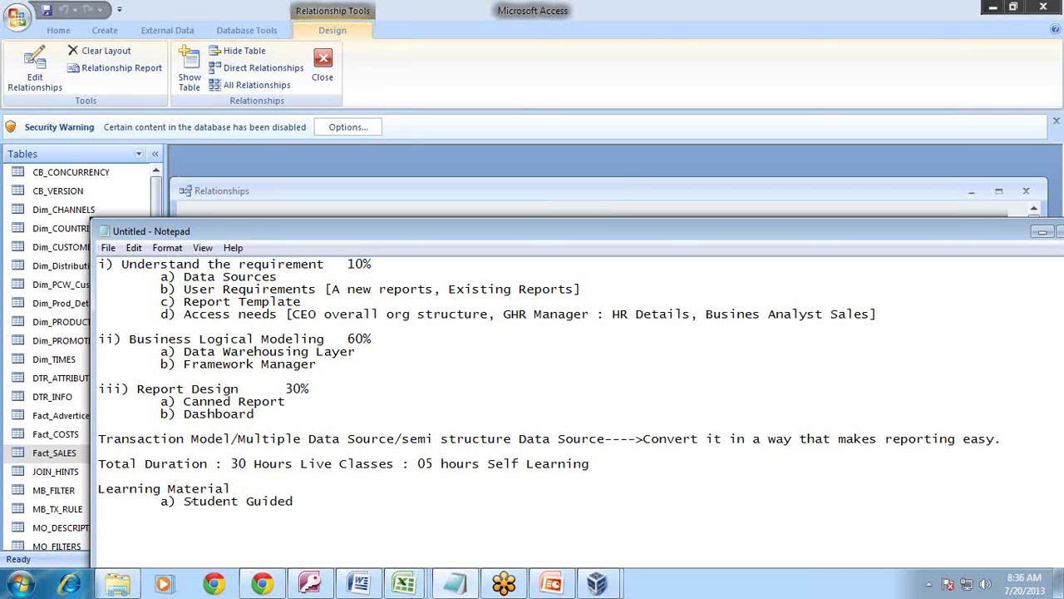
key(BackSpace)
text([Practice+Theor)
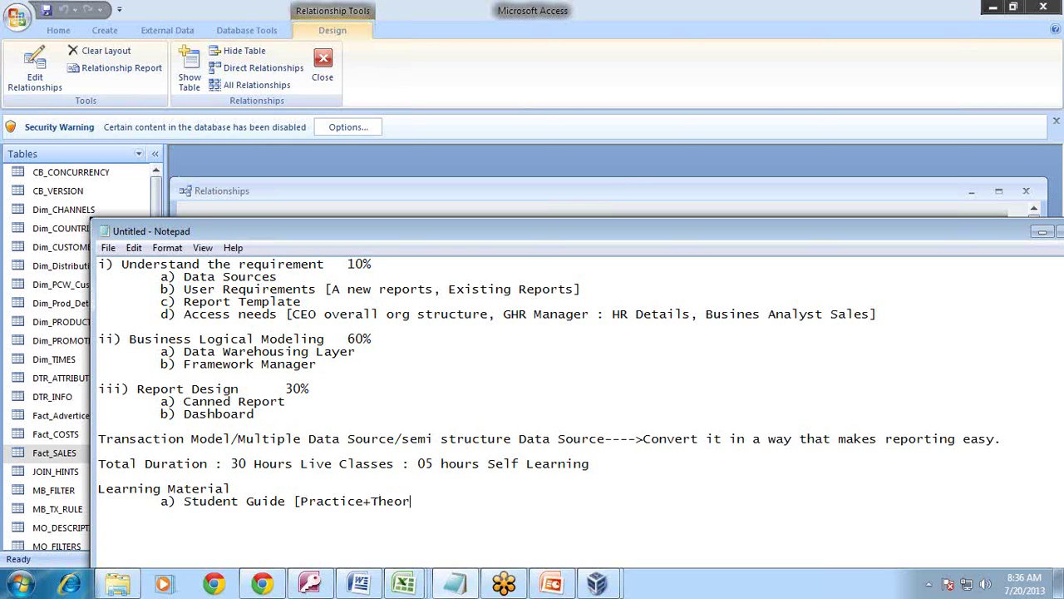
text(y])
Step: Add a Practice heading below the learning material, with the indented item "a) Pre Build Vertual Machine"
key(Return)
key(Return)
text(Practice)
key(BackSpace)
key(BackSpace)
text(ce)
text(a) Pre)
text( Build)
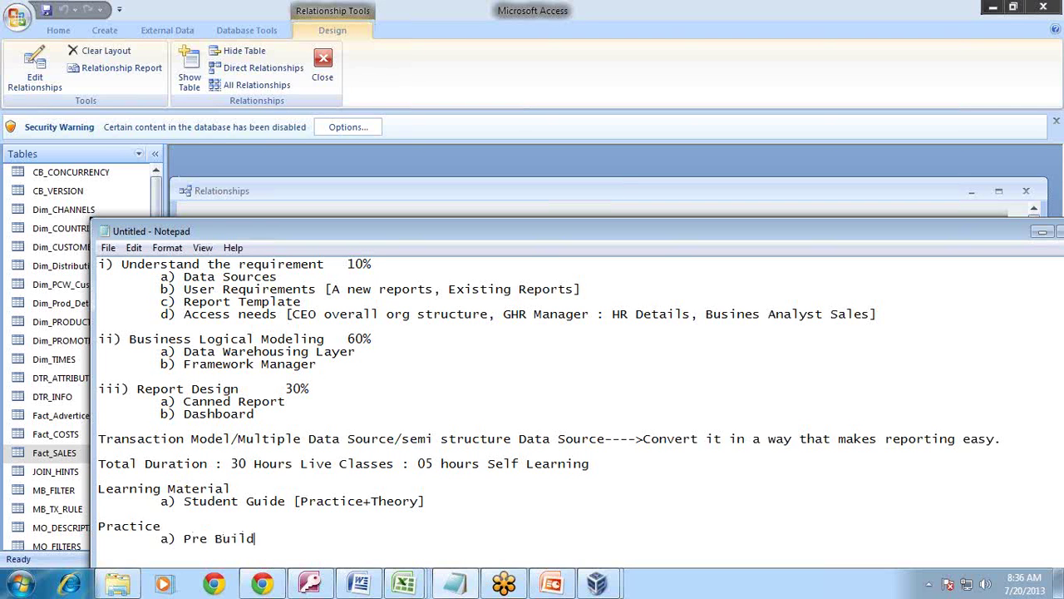
text( Vertual Machin)
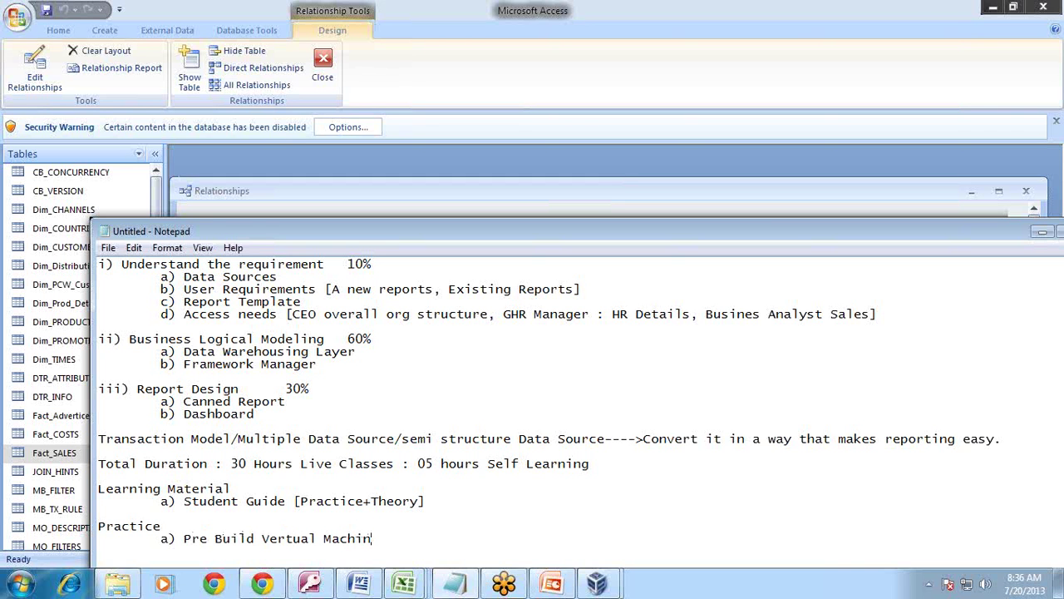
Step: Append "[Cognos 10.1+Oracle10g+MS Access+Oracle Hyperion Essbase]" to the virtual machine item and add "b) Installation Doc" below it
text(e [Cognos 10.1)
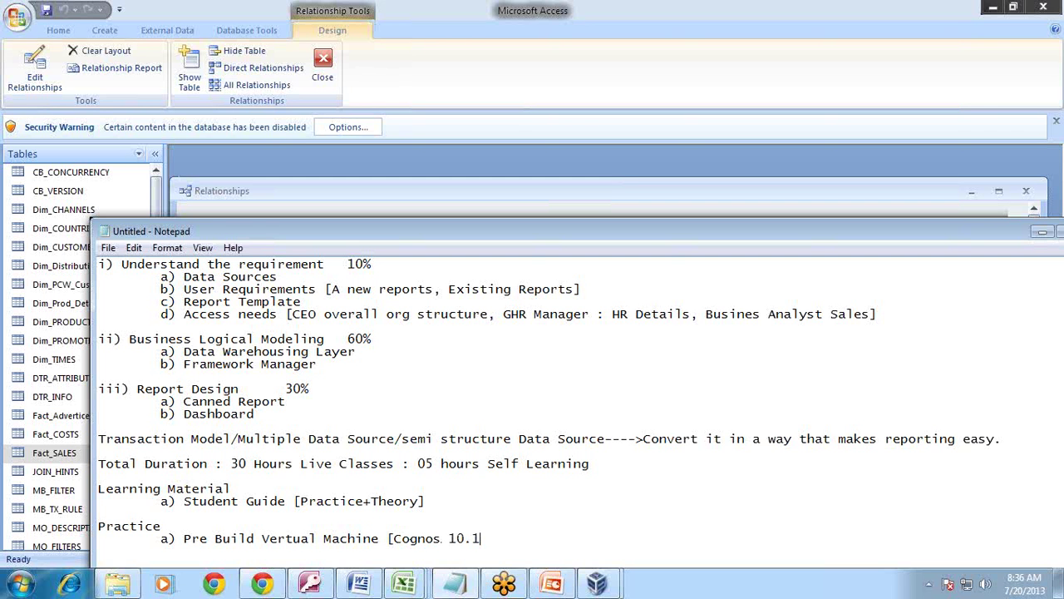
text(])
key(BackSpace)
text(+Oracle10g+MS)
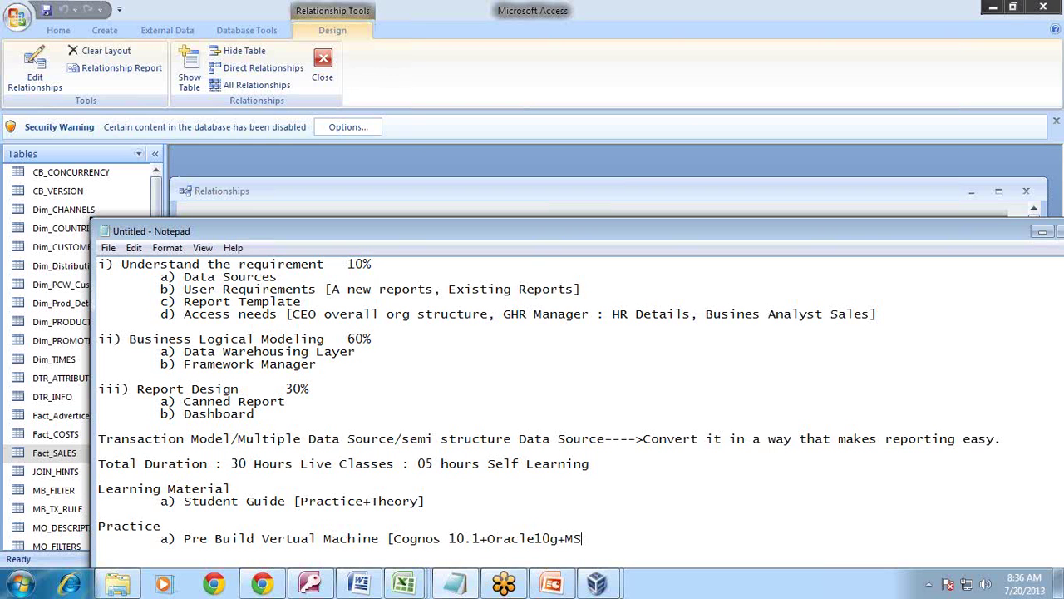
text( Access+Essbas)
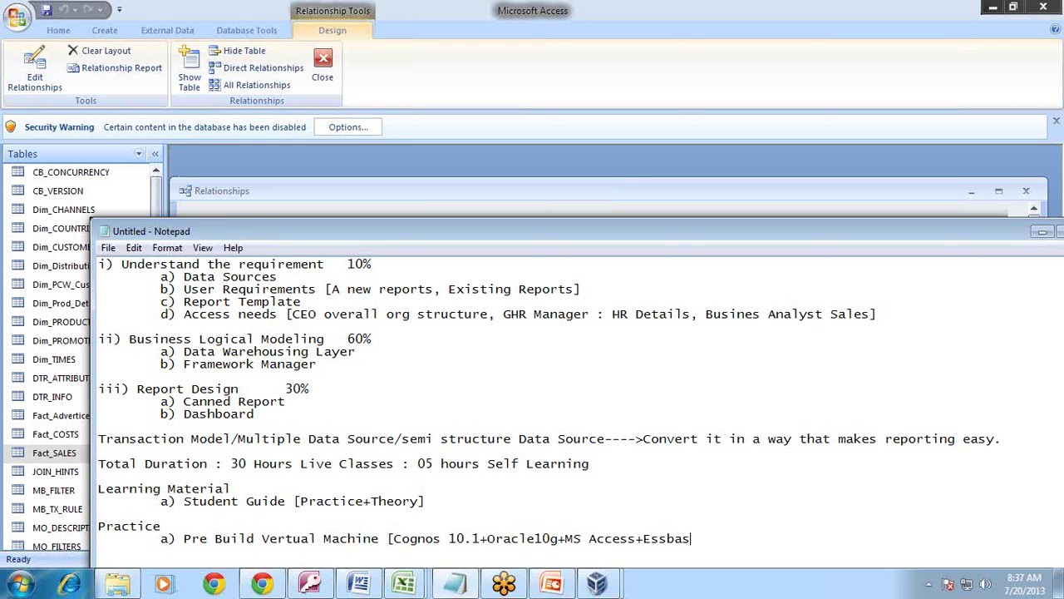
text(e])
key(Left)
text(Oracle Hyperion)
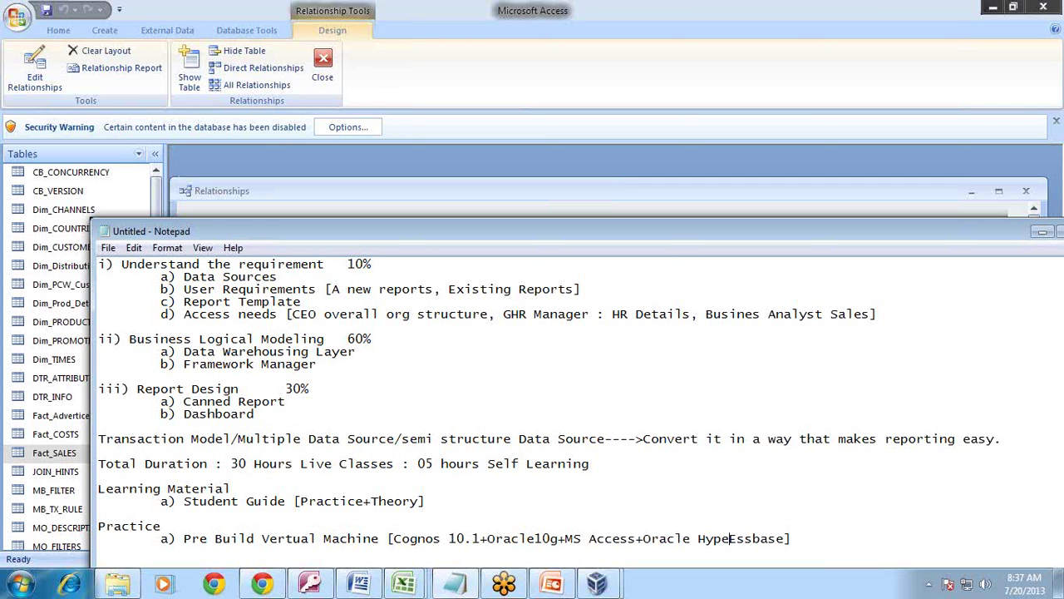
click(831, 538)
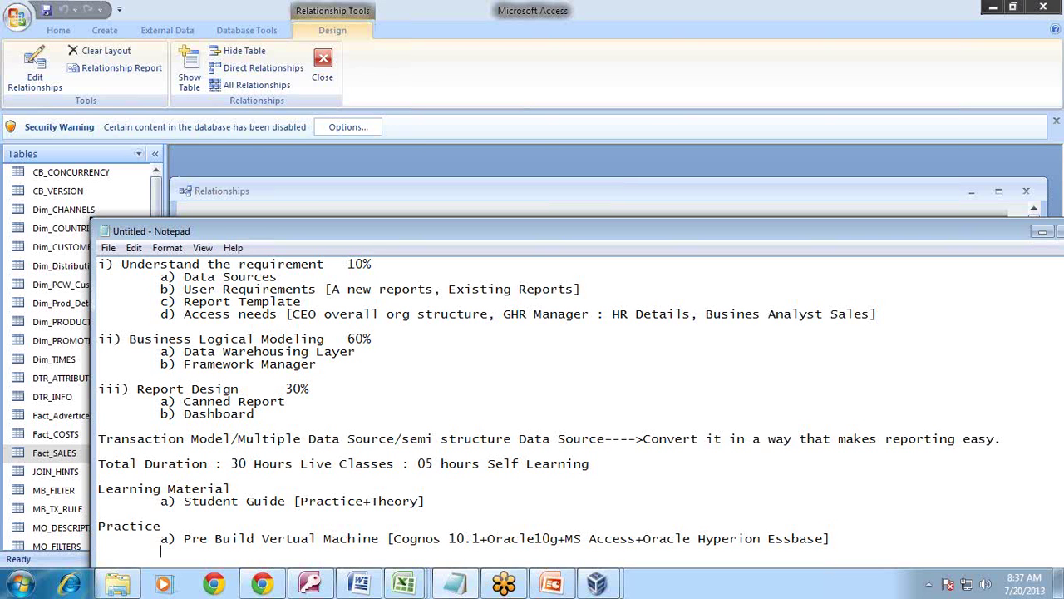
text(b) Installation Doc)
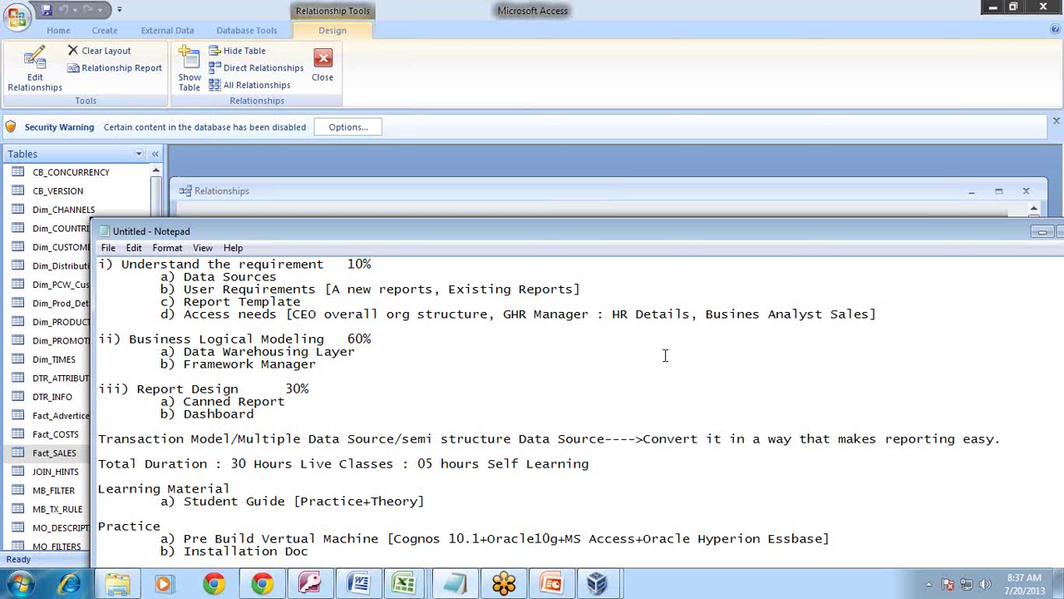
Step: Add a "Missing Class Policies" heading below the Practice section of the notes, leaving a blank line between them
drag(511, 222, 508, 123)
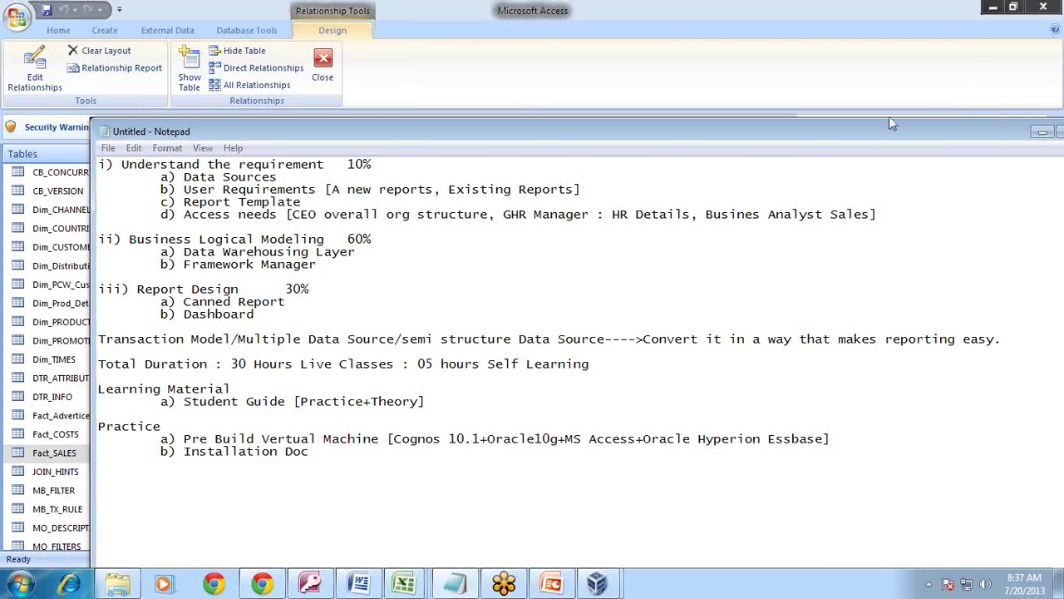
drag(254, 314, 98, 155)
click(255, 508)
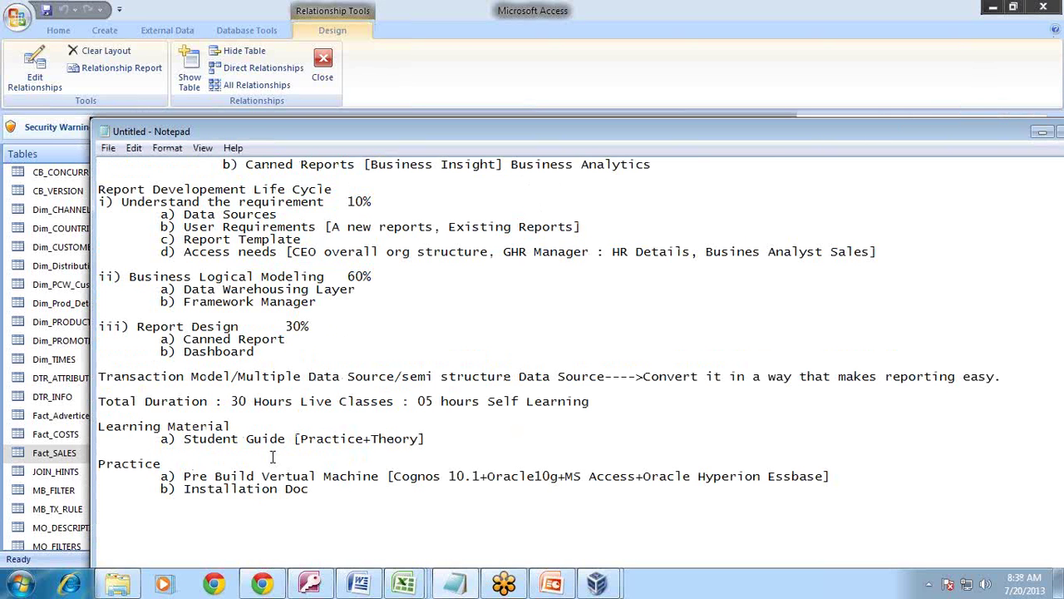
text(Missing Class P)
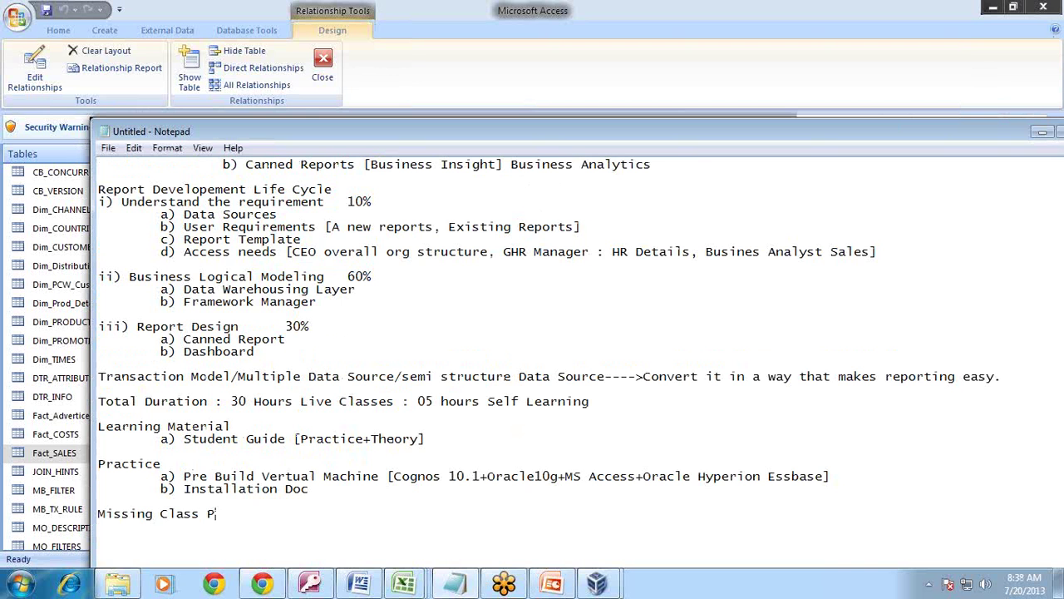
text(olicies)
Step: Add the indented item "a) Recorded Session for missing classes" under the Missing Class Policies heading
text(a) R)
text(eo)
key(BackSpace)
text(corde)
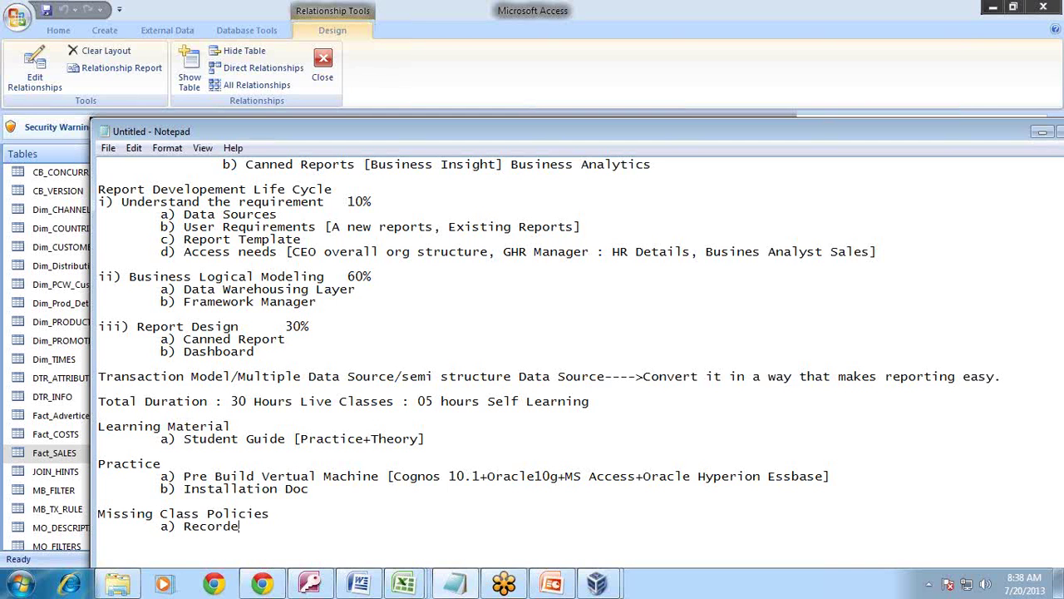
text(d Session for missing cla)
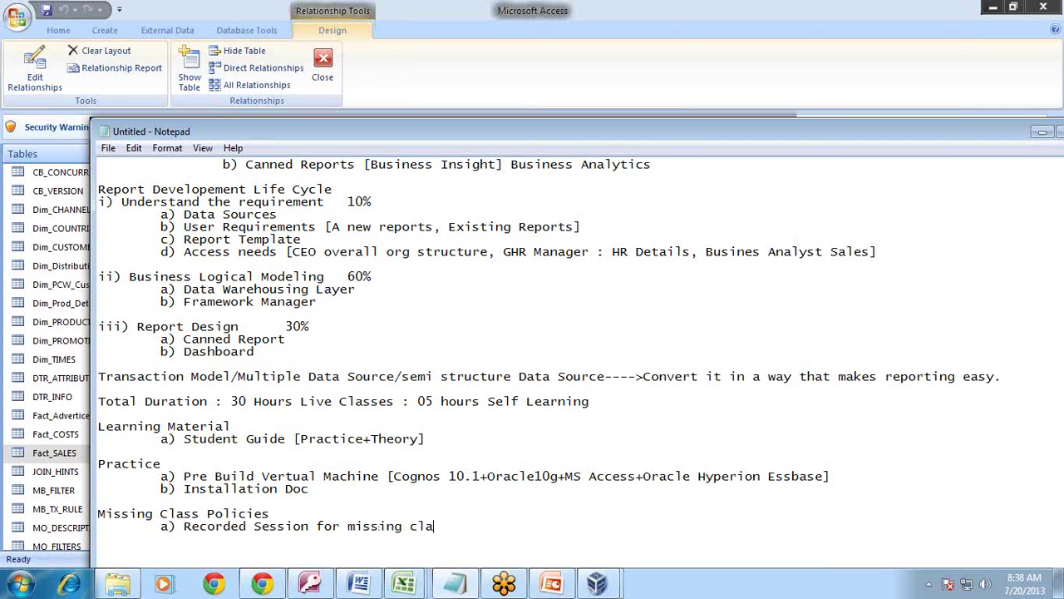
text(sses)
Step: Insert "few" before "missing classes" in the recorded session item and end the line with a period
key(ctrl+Right)
text(few)
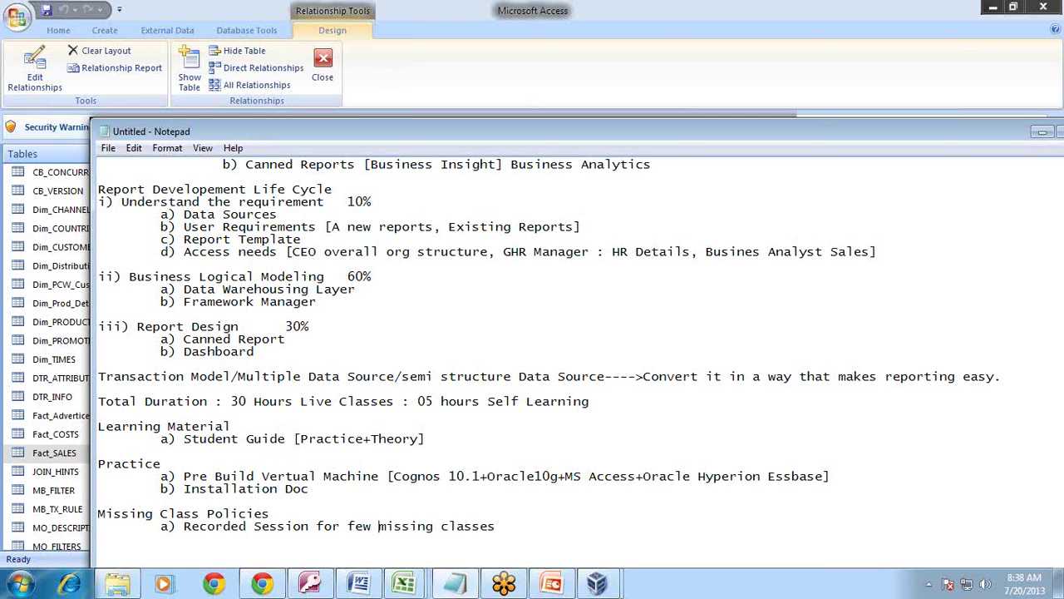
key(ctrl+Right)
key(End)
text(.)
Step: Add the indented item "b) Retake the training anytime in 6 months ." below the recorded session item
key(Return)
key(Tab)
text(b))
text(Retake the )
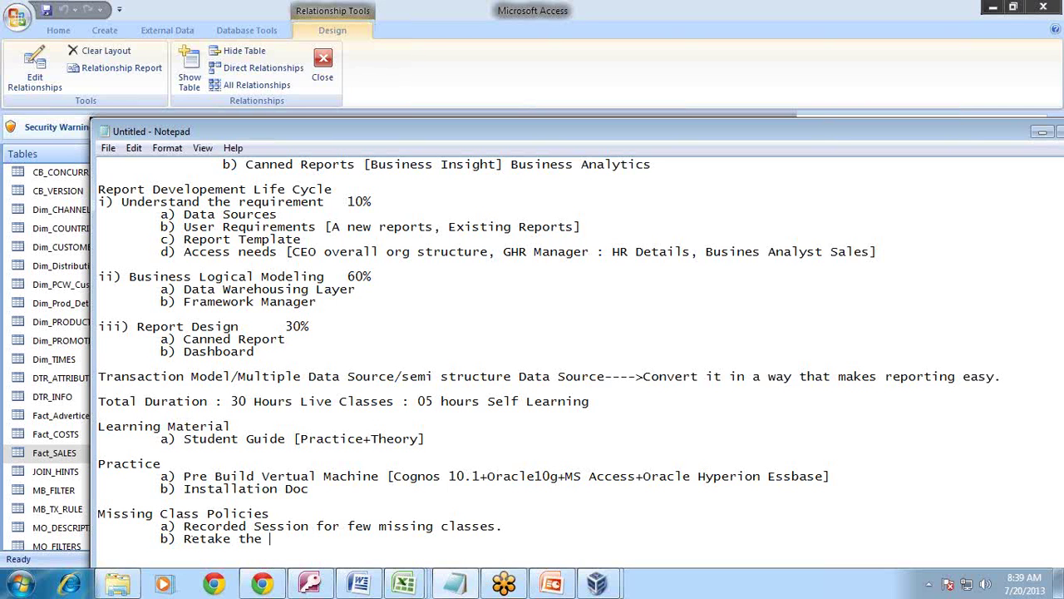
text(training anytime in )
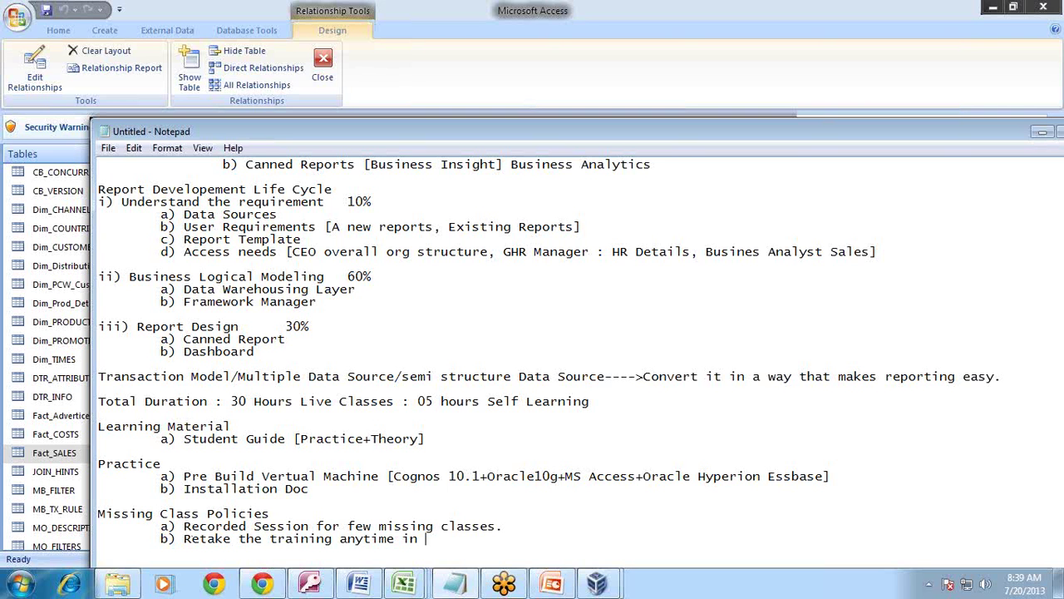
text(6 months)
text(.)
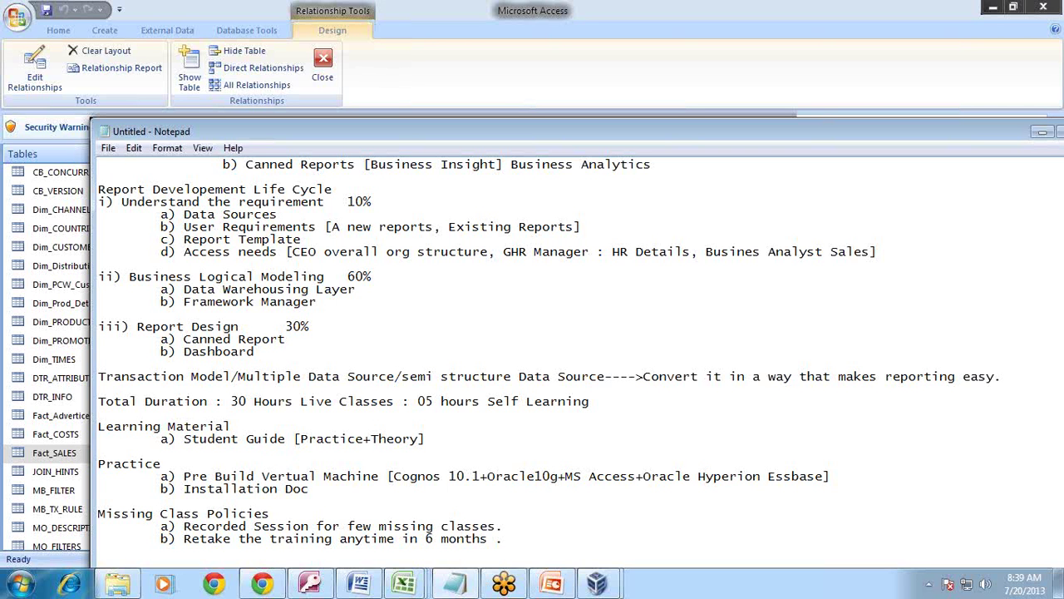